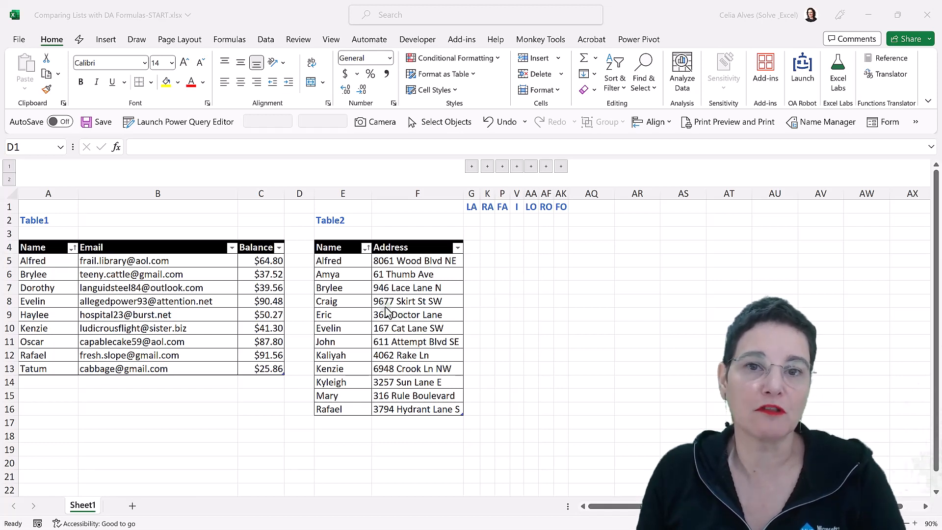
Highlight duplicate values across the Name columns of Table1 and Table2 with Light Red Fill with Dark Red Text.
{"action": "left_click", "coordinate": [57, 245]}
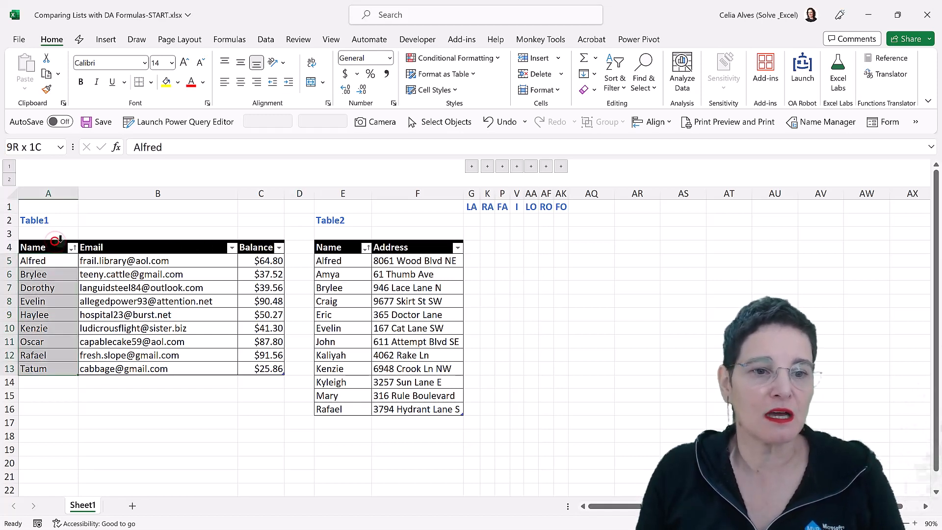
{"action": "left_click", "coordinate": [346, 243], "text": "ctrl"}
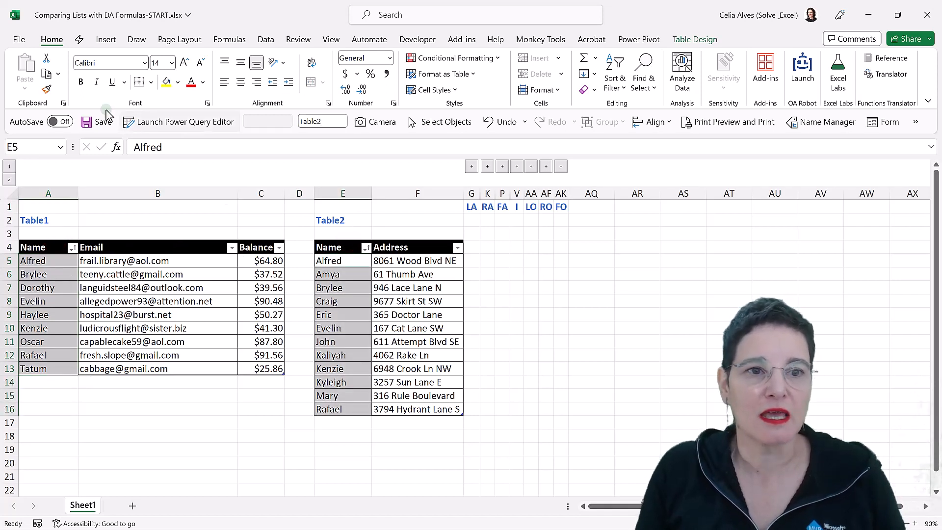
{"action": "left_click", "coordinate": [433, 59]}
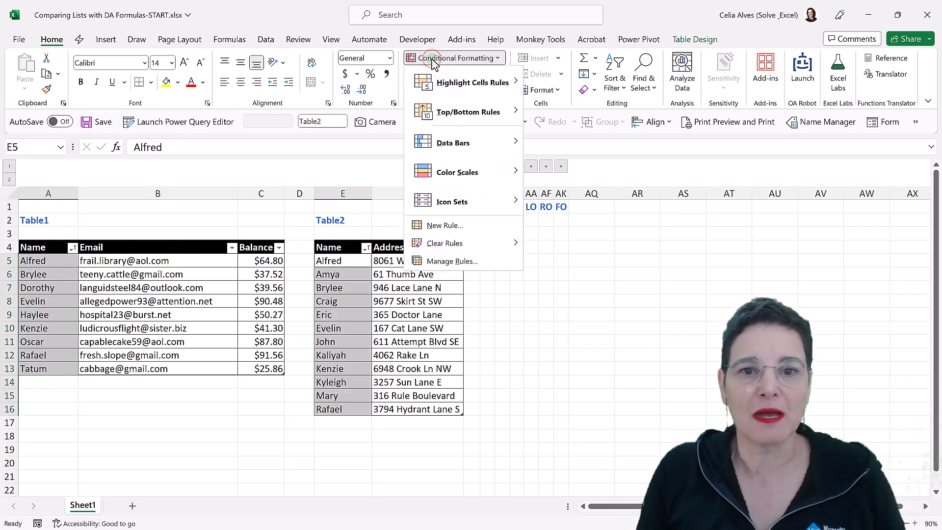
{"action": "mouse_move", "coordinate": [452, 199]}
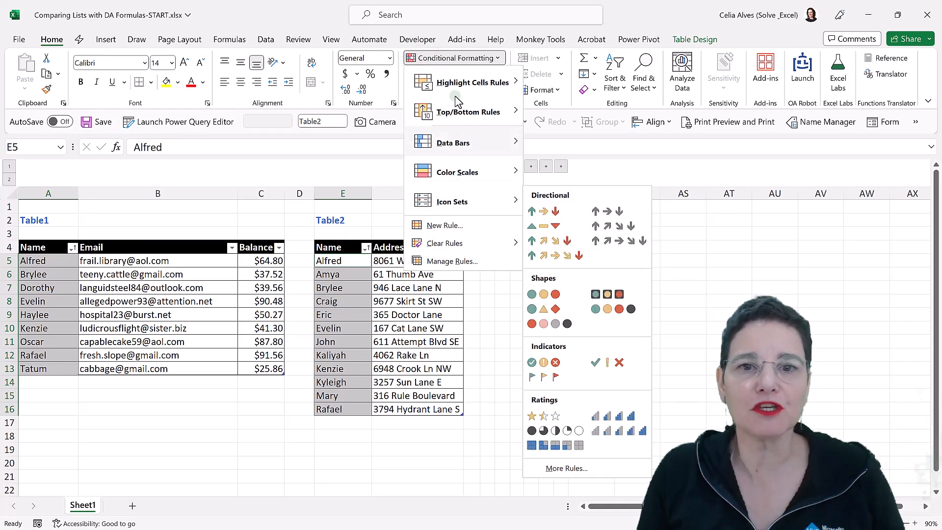
{"action": "mouse_move", "coordinate": [475, 88]}
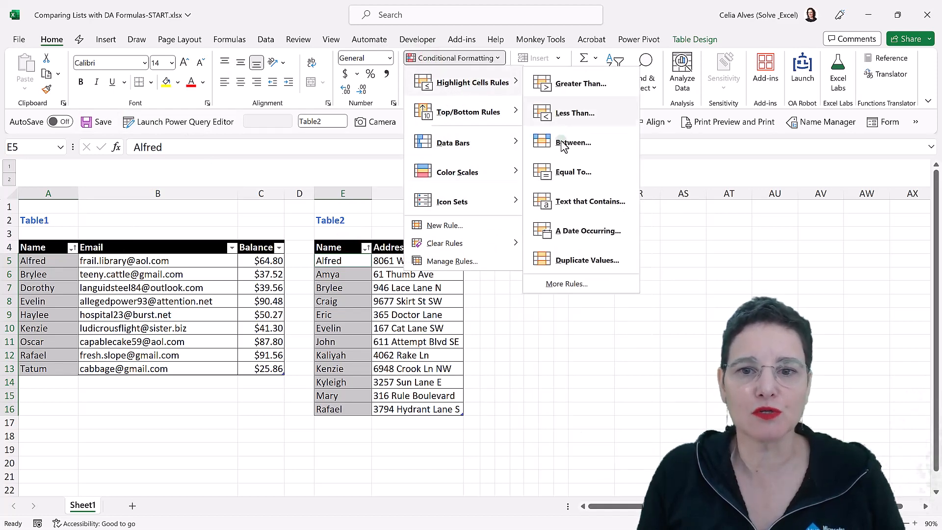
{"action": "left_click", "coordinate": [566, 262]}
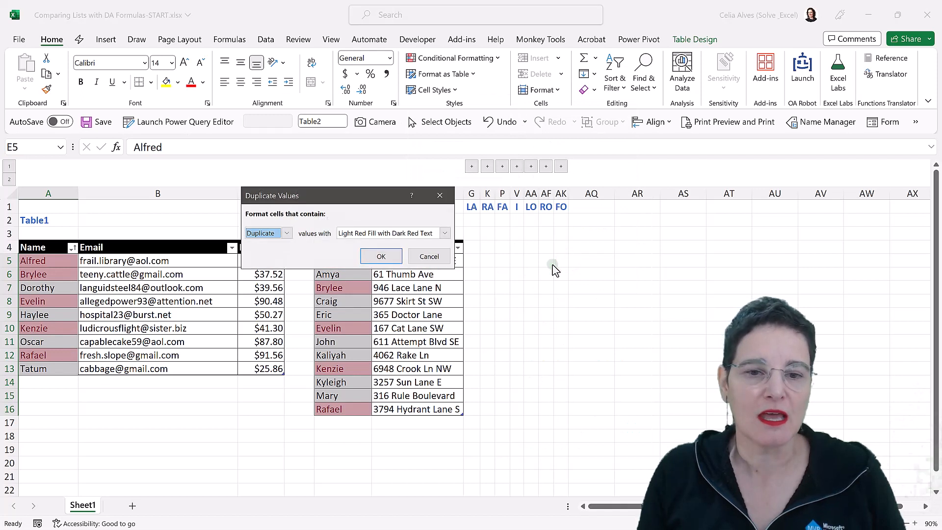
{"action": "left_click", "coordinate": [383, 255]}
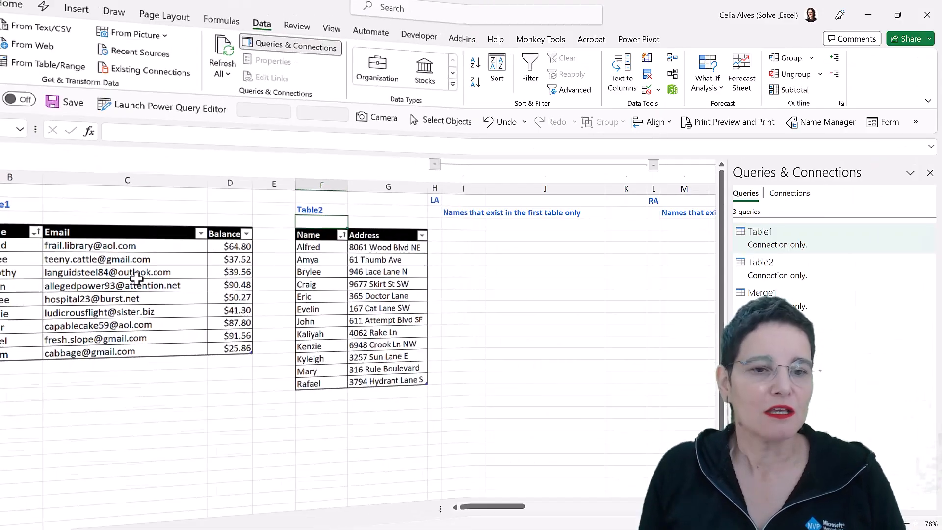
Look over the Table1, Table2 and Merge1 queries in the PQ Merges workbook and open Merge1 in the Power Query Editor.
{"action": "left_click", "coordinate": [137, 276]}
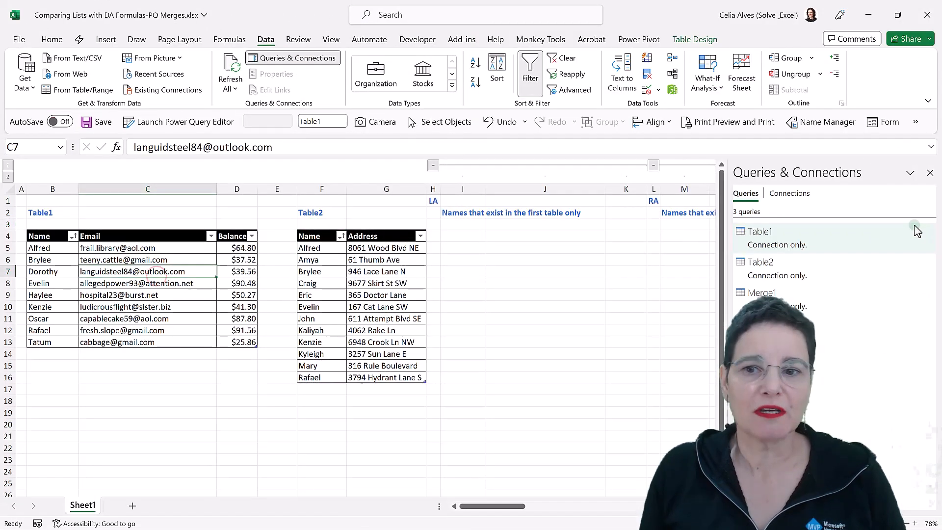
{"action": "left_click", "coordinate": [836, 244]}
{"action": "left_click", "coordinate": [779, 268]}
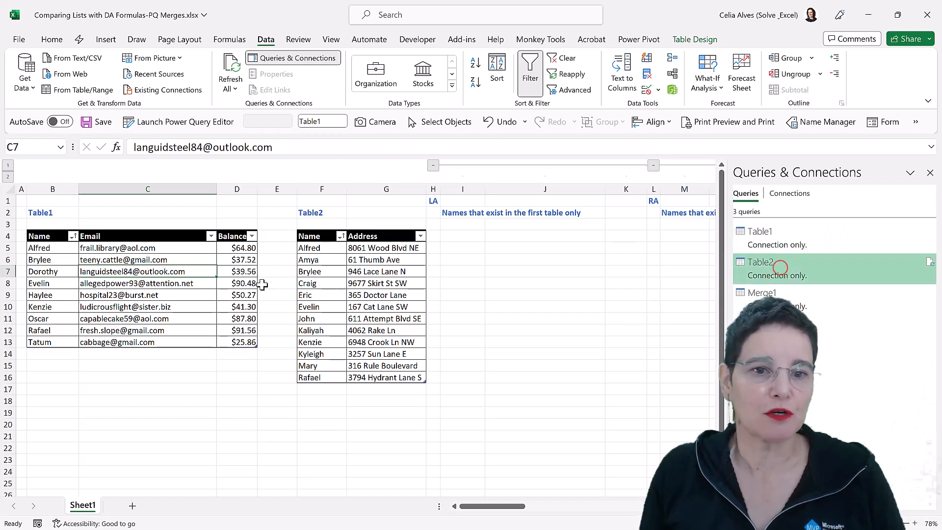
{"action": "left_click", "coordinate": [766, 306]}
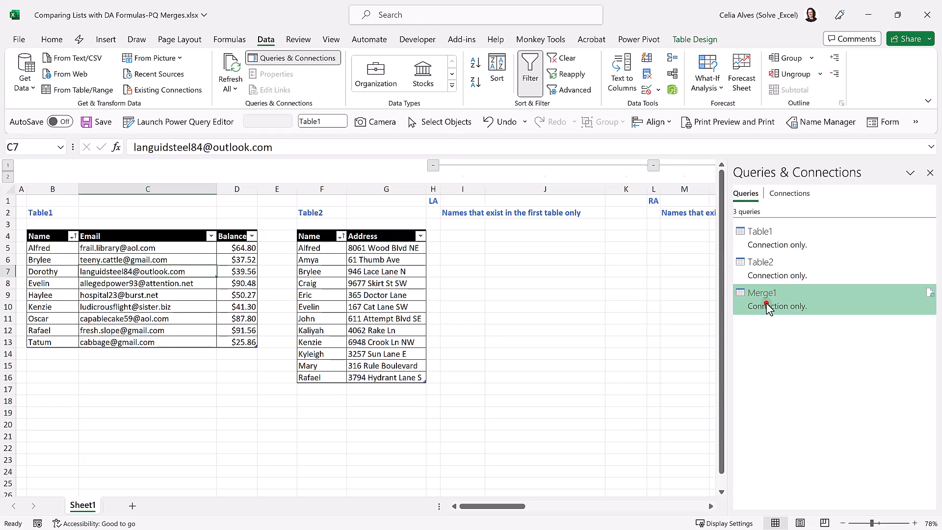
{"action": "double_click", "coordinate": [768, 307]}
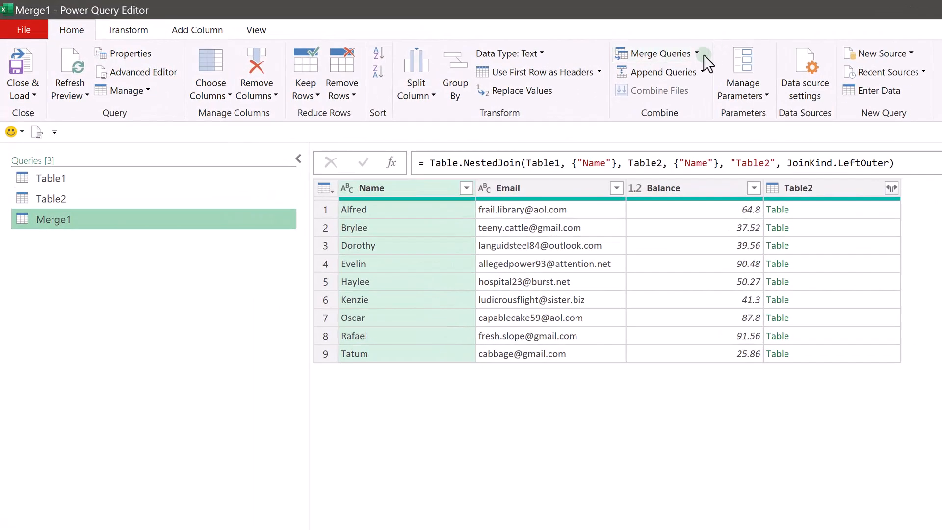
Look at the merge commands and the join kind options in the settings of Merge1's Source step.
{"action": "left_click", "coordinate": [696, 53]}
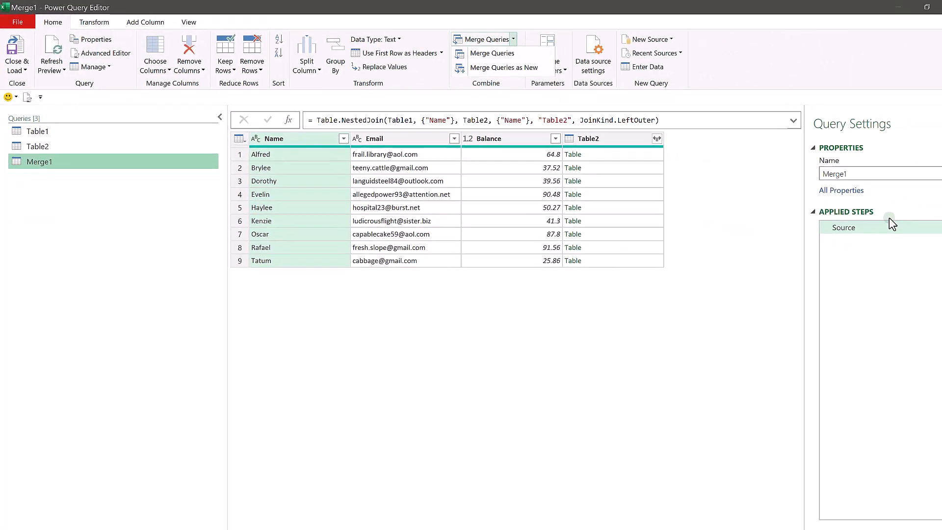
{"action": "left_click", "coordinate": [883, 226]}
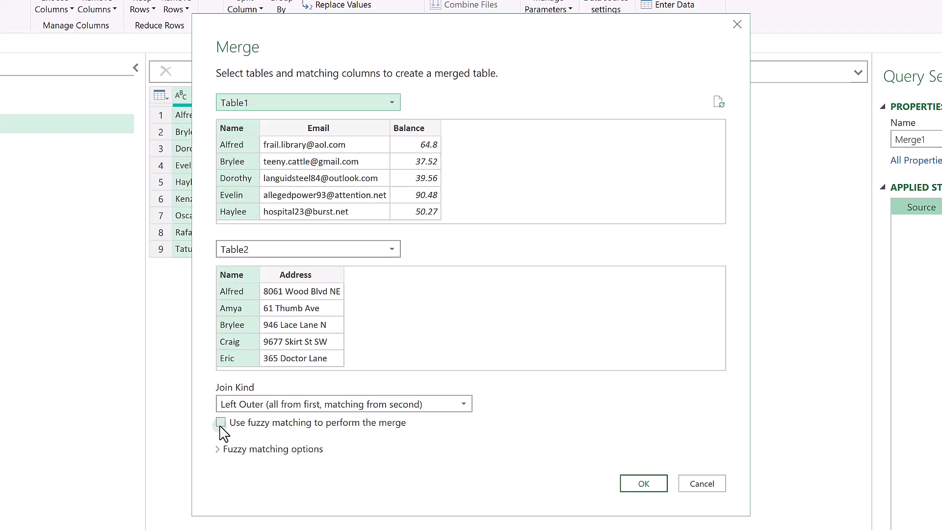
{"action": "left_click", "coordinate": [460, 409]}
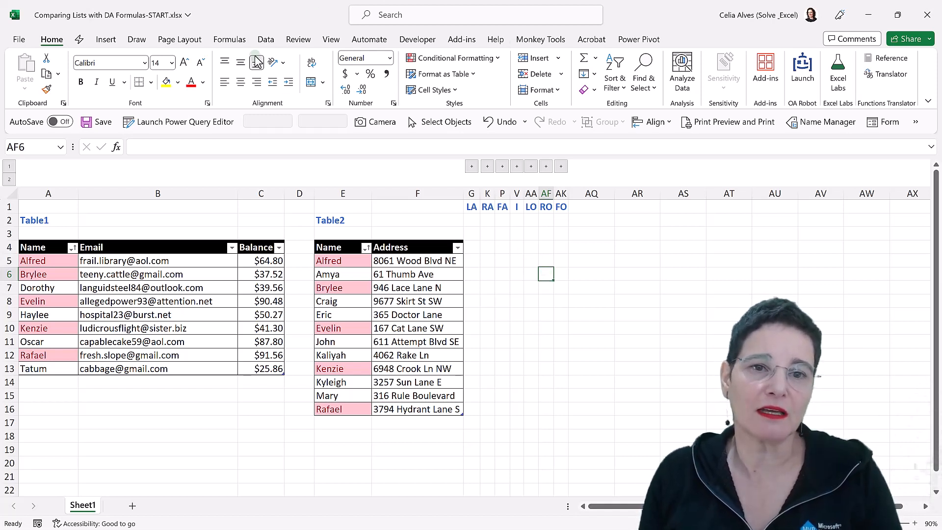
Check the table names assigned to the two lists in the START workbook.
{"action": "left_click", "coordinate": [267, 41]}
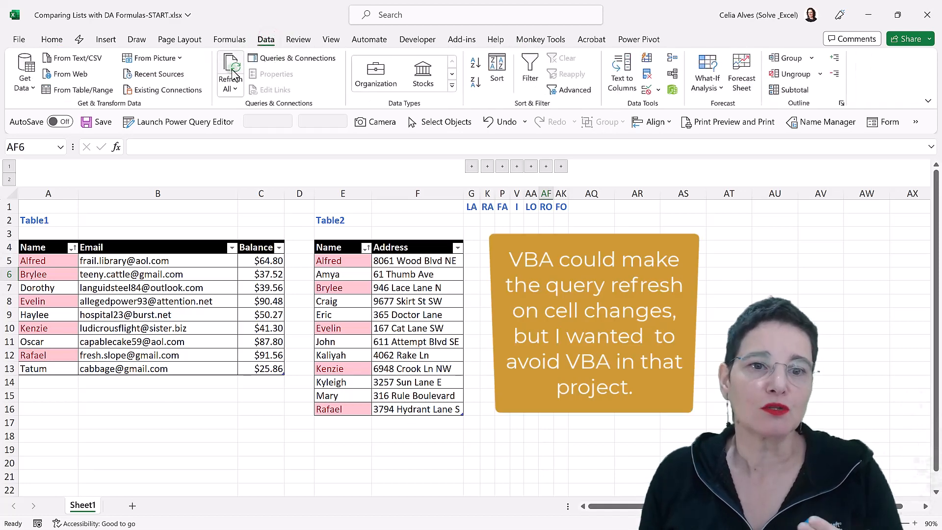
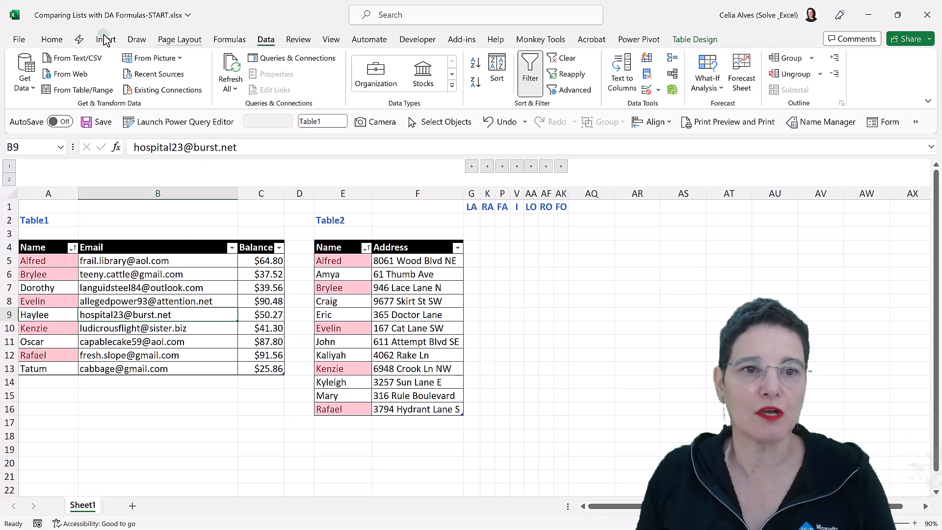
{"action": "left_click", "coordinate": [105, 41]}
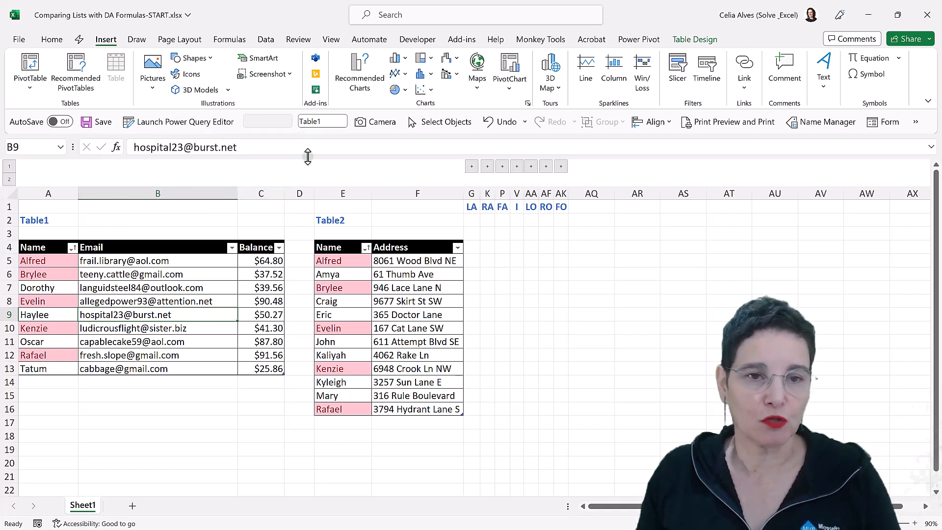
{"action": "left_click", "coordinate": [316, 122]}
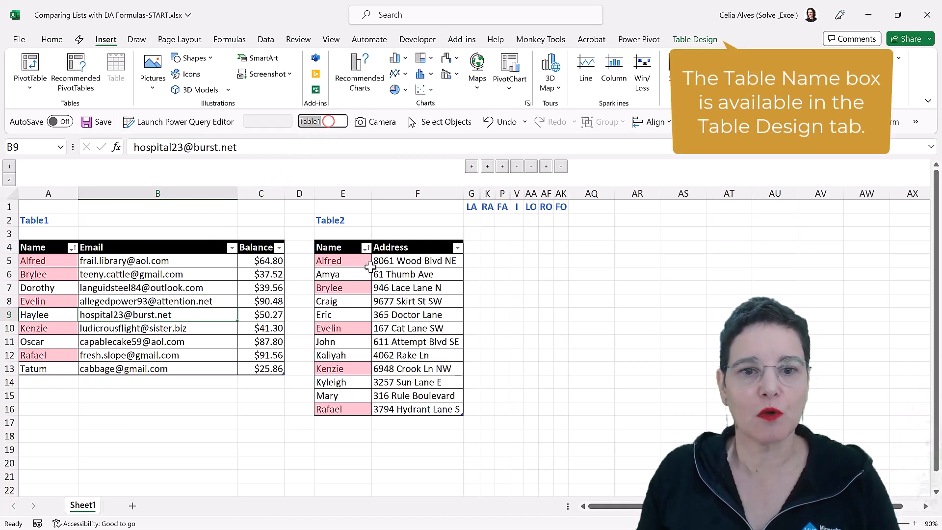
{"action": "left_click", "coordinate": [387, 284]}
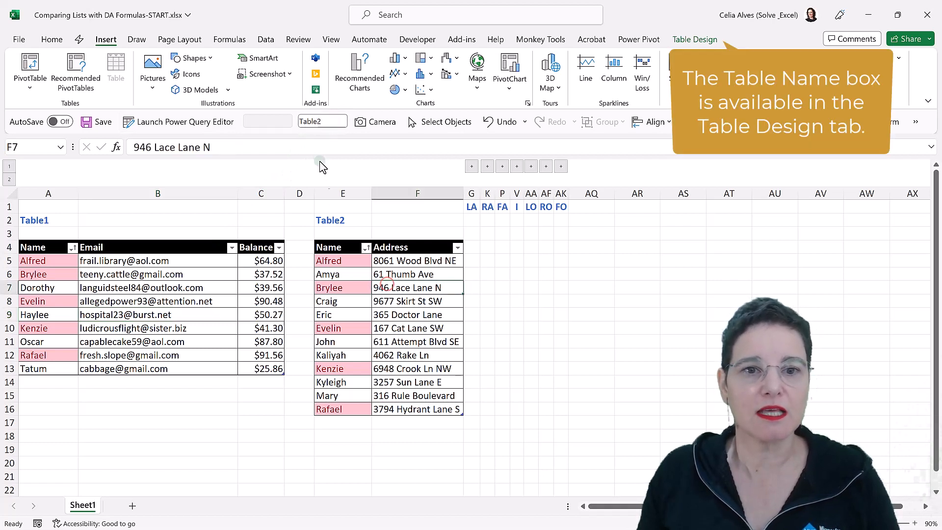
{"action": "left_click", "coordinate": [323, 121]}
{"action": "left_click", "coordinate": [432, 290]}
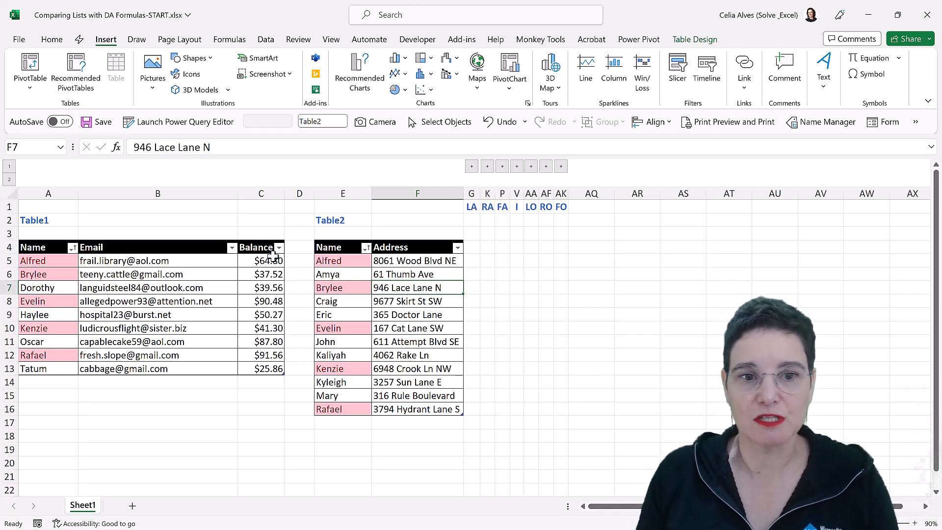
{"action": "left_click", "coordinate": [425, 274]}
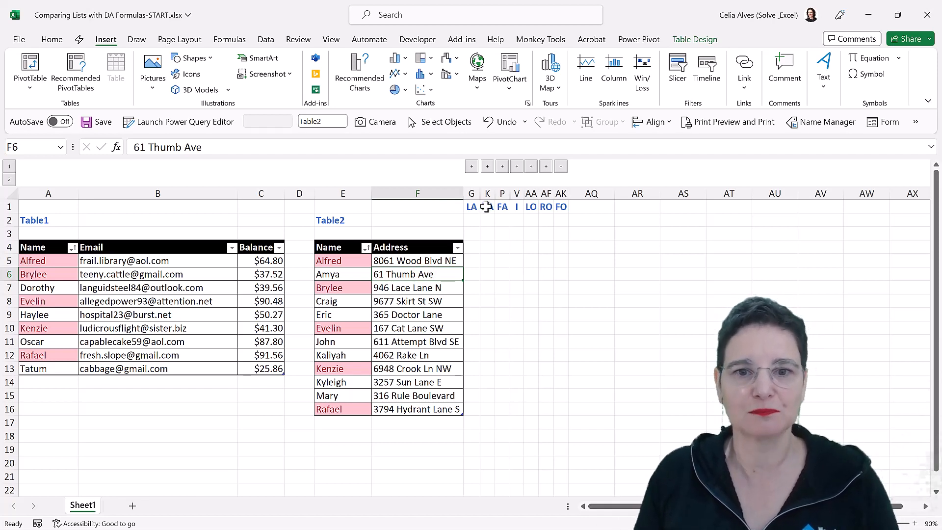
Expand the LA column group and review the unhighlighted names in Table1's Name column.
{"action": "left_click", "coordinate": [471, 166]}
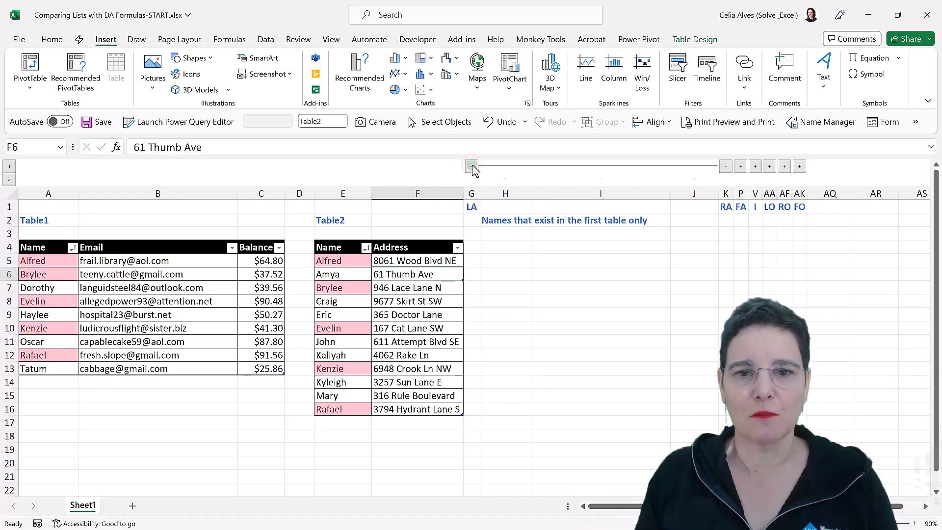
{"action": "left_click", "coordinate": [471, 207]}
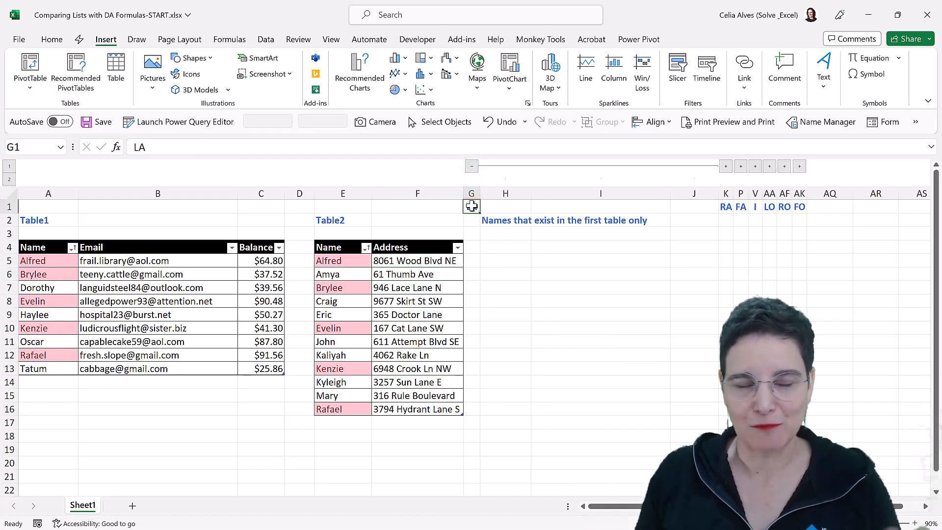
{"action": "left_click", "coordinate": [501, 221]}
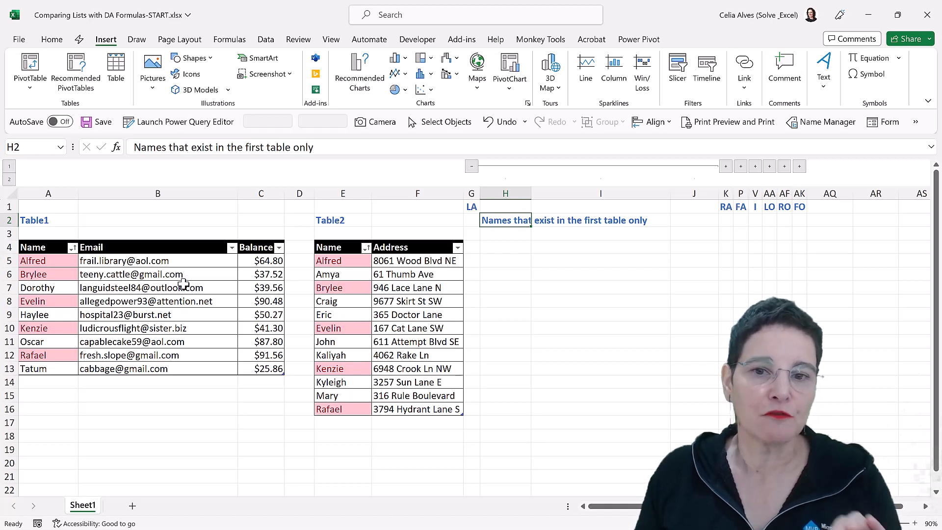
{"action": "left_click", "coordinate": [61, 290]}
{"action": "left_click", "coordinate": [56, 314]}
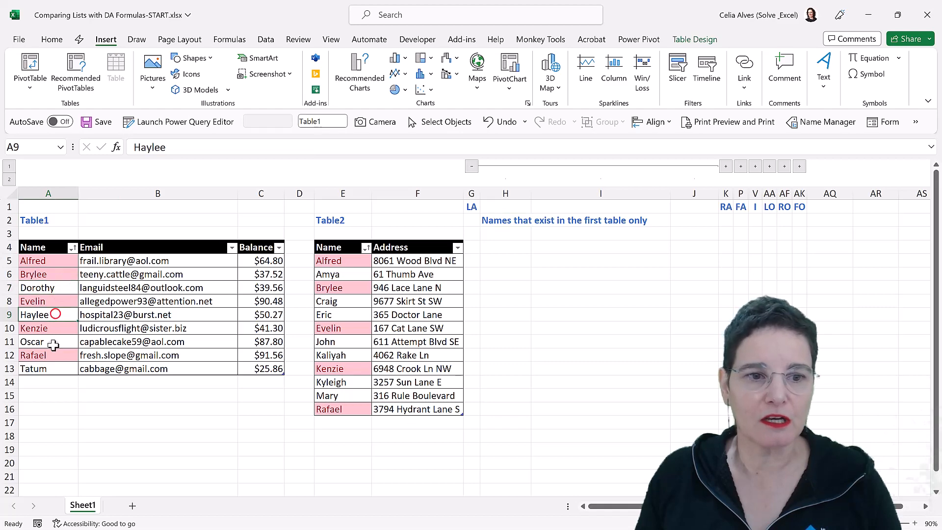
{"action": "double_click", "coordinate": [53, 346]}
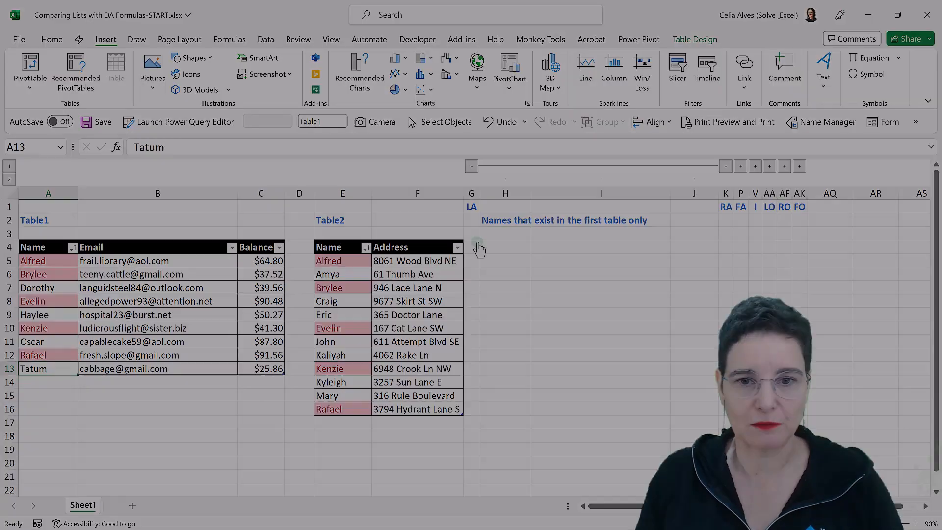
Start a FILTER formula in cell H3 with Table1[Name] as the array to filter.
{"action": "left_click", "coordinate": [503, 229]}
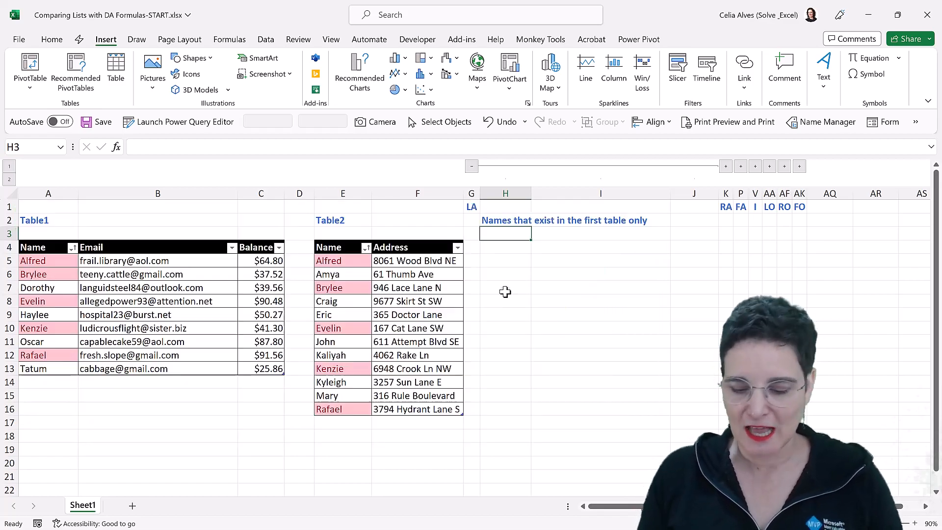
{"action": "type", "text": "=filt"}
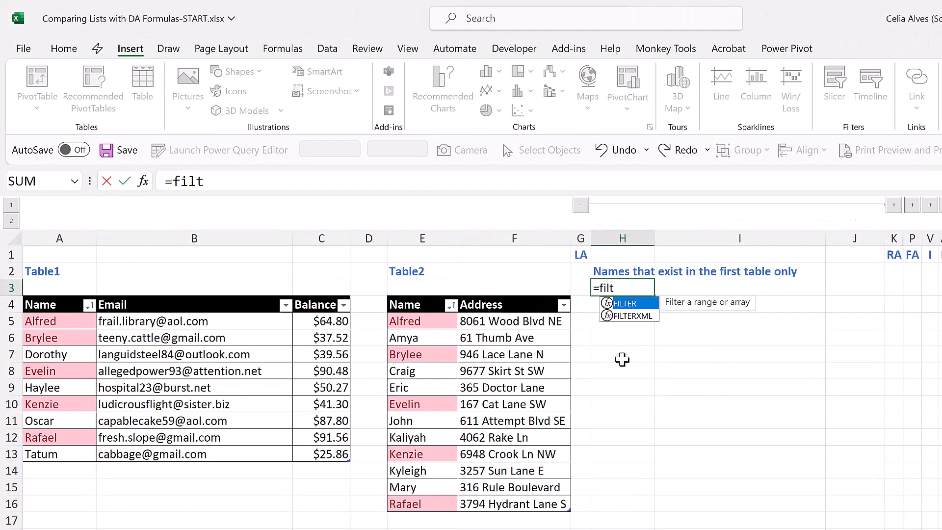
{"action": "key", "text": "Tab"}
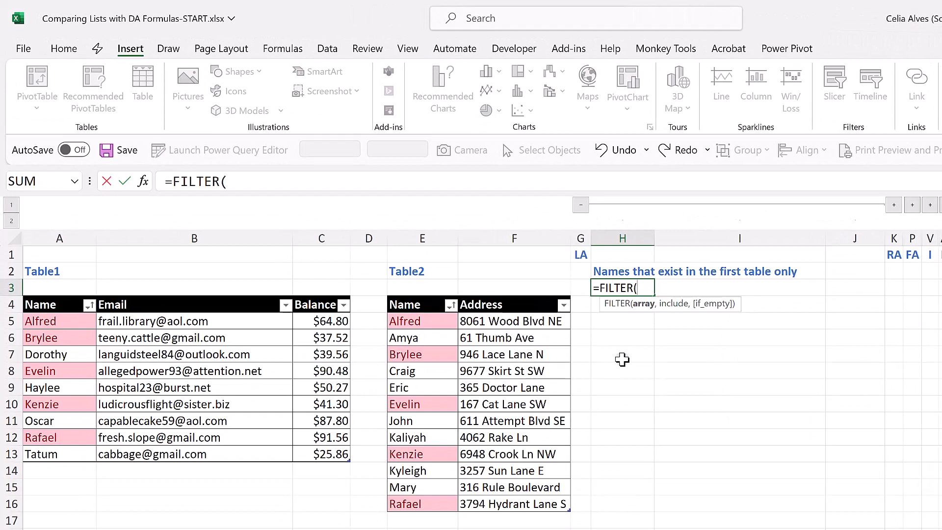
{"action": "left_click", "coordinate": [62, 297]}
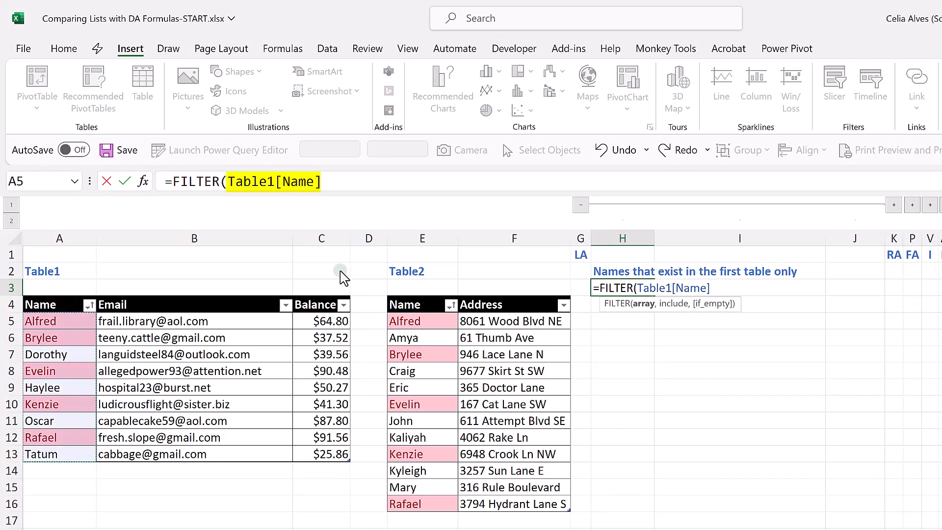
{"action": "type", "text": ","}
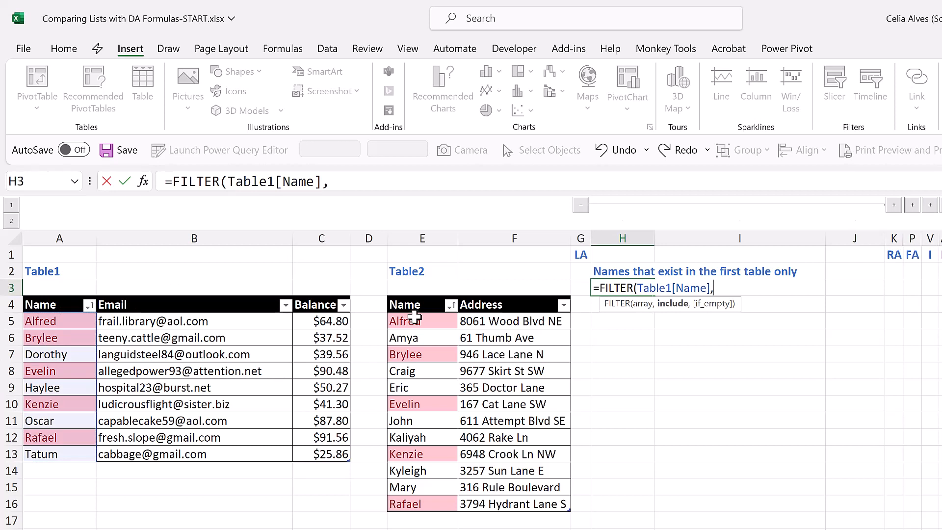
Add COUNTIFS as the FILTER's include argument, with Table2[Name] as criteria range and Table1[Name] as criteria.
{"action": "type", "text": "countif"}
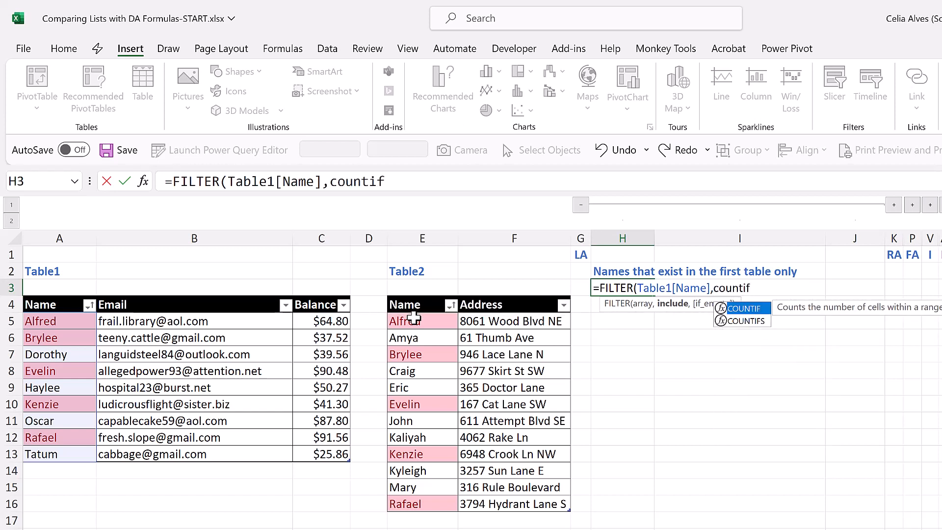
{"action": "key", "text": "Down"}
{"action": "key", "text": "Tab"}
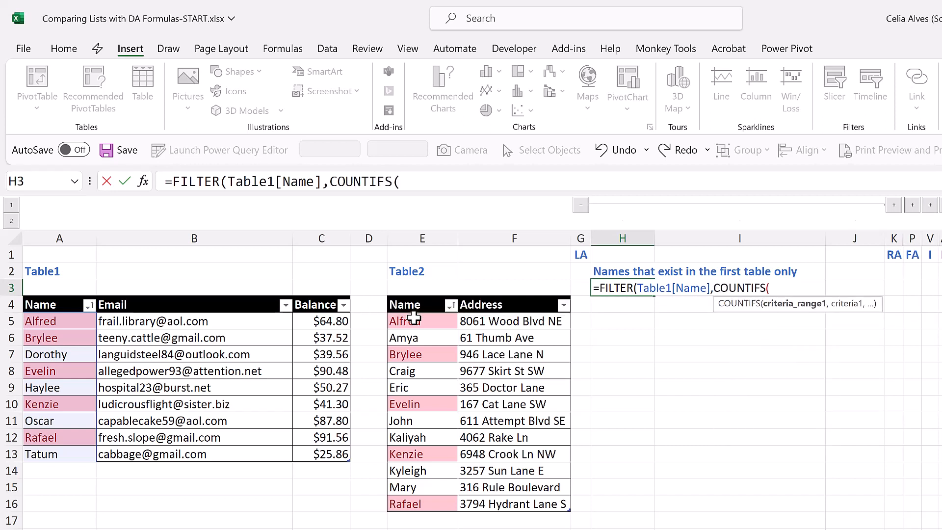
{"action": "left_click", "coordinate": [429, 298]}
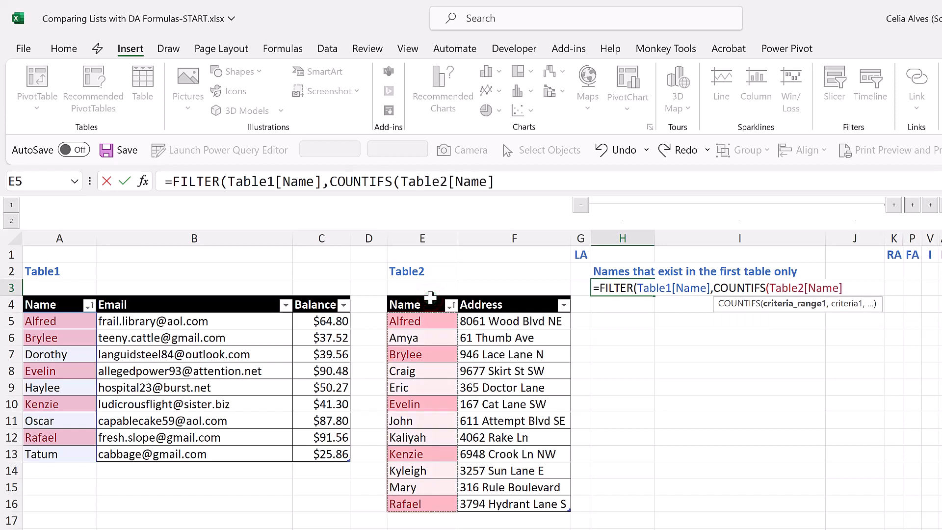
{"action": "type", "text": ","}
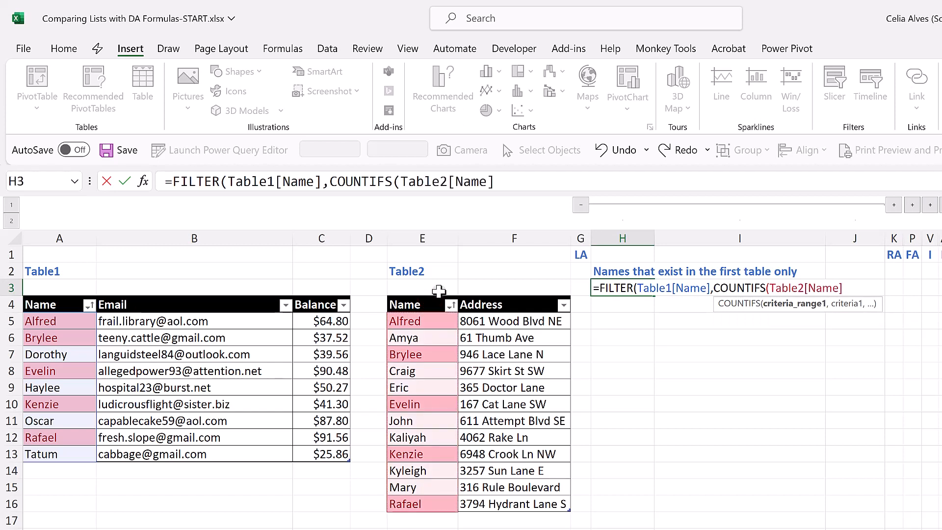
{"action": "type", "text": ","}
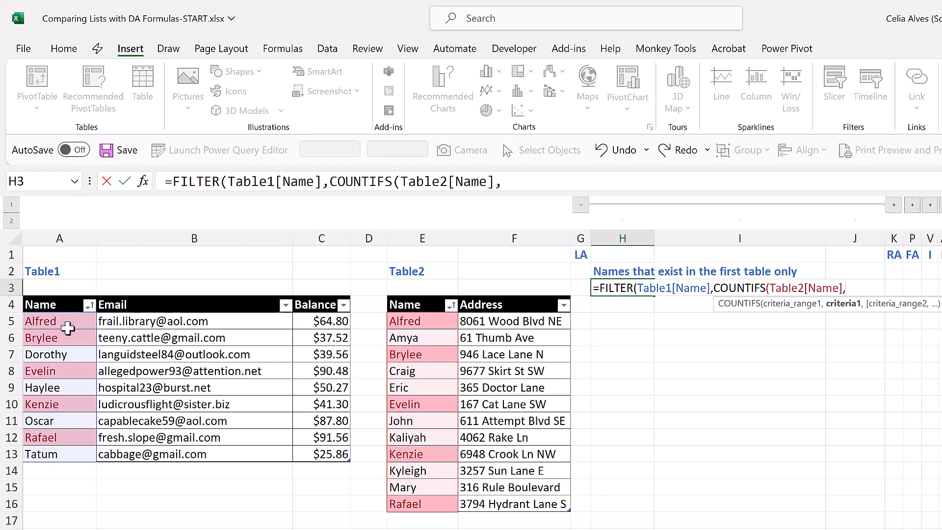
{"action": "left_click", "coordinate": [53, 298]}
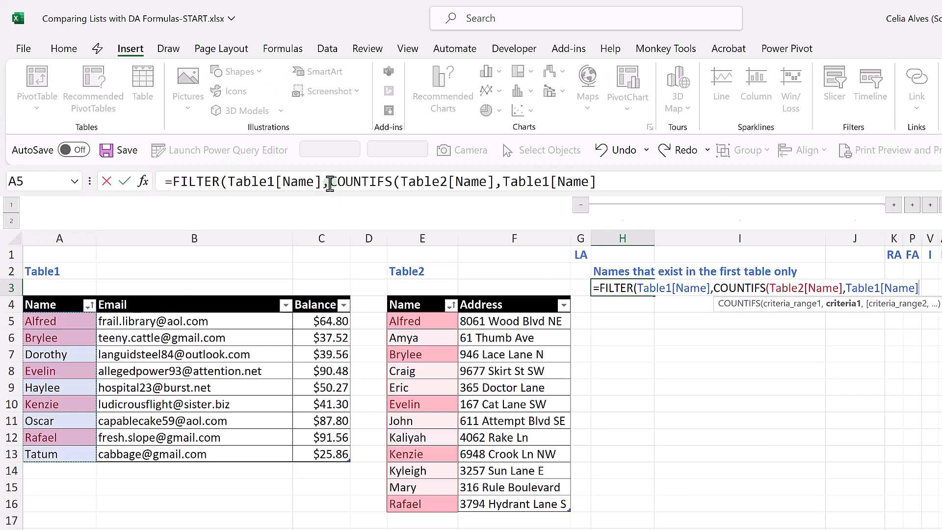
{"action": "left_click", "coordinate": [329, 185]}
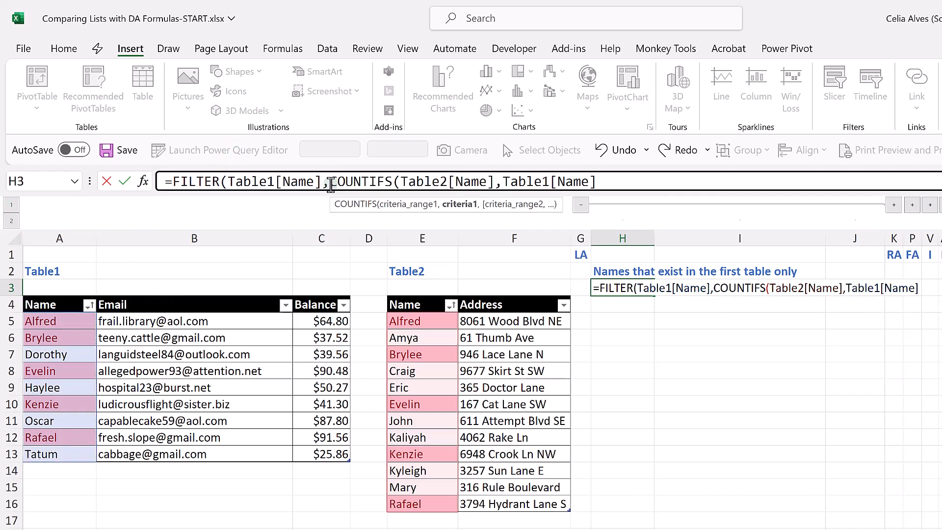
{"action": "left_click", "coordinate": [330, 185]}
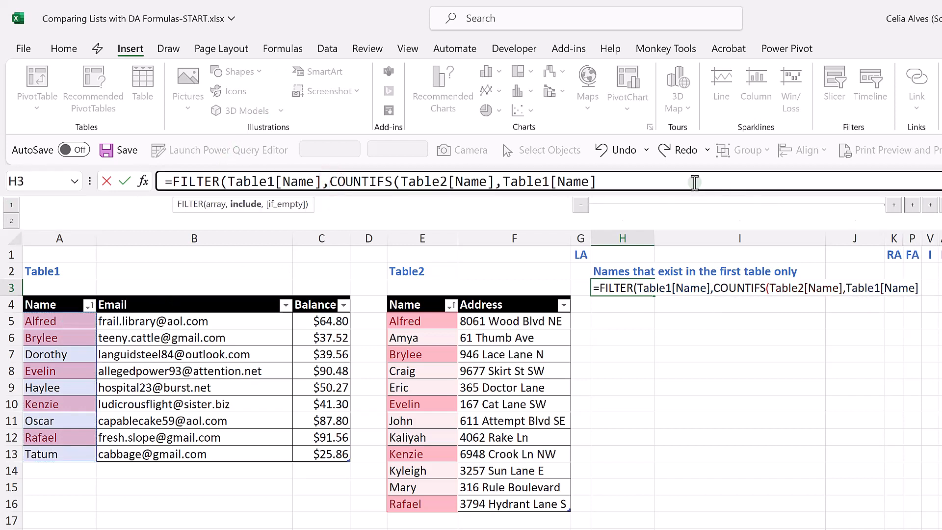
{"action": "left_click", "coordinate": [694, 182]}
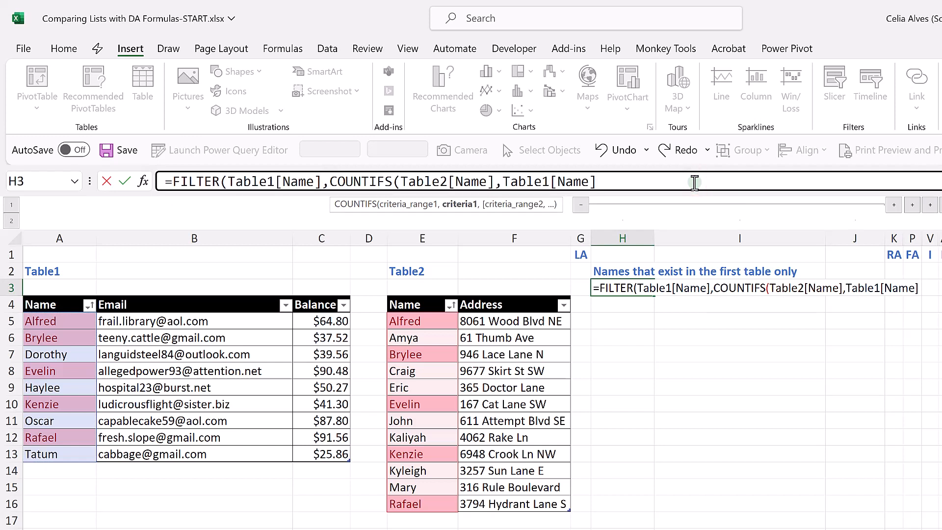
{"action": "type", "text": ")"}
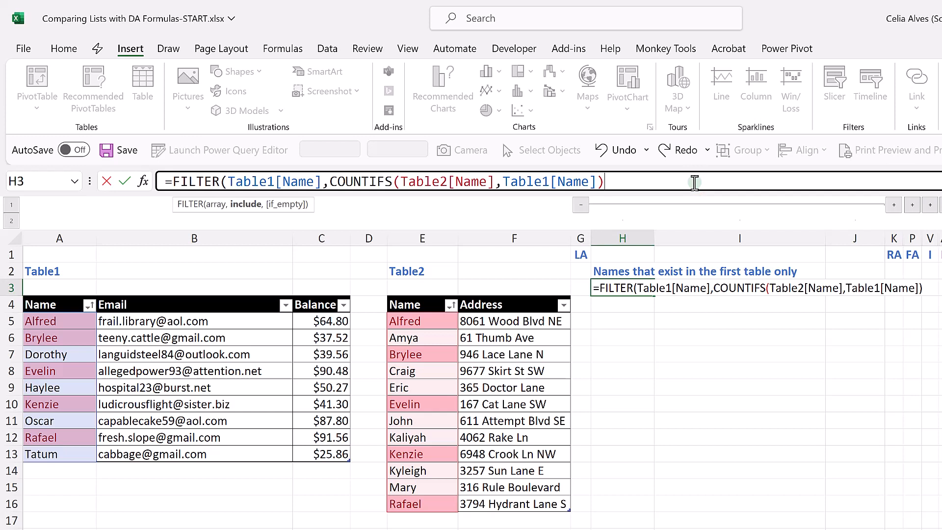
Complete the H3 formula by keeping names whose count equals 0 and returning "no values found" when the result is empty.
{"action": "type", "text": "=0,"}
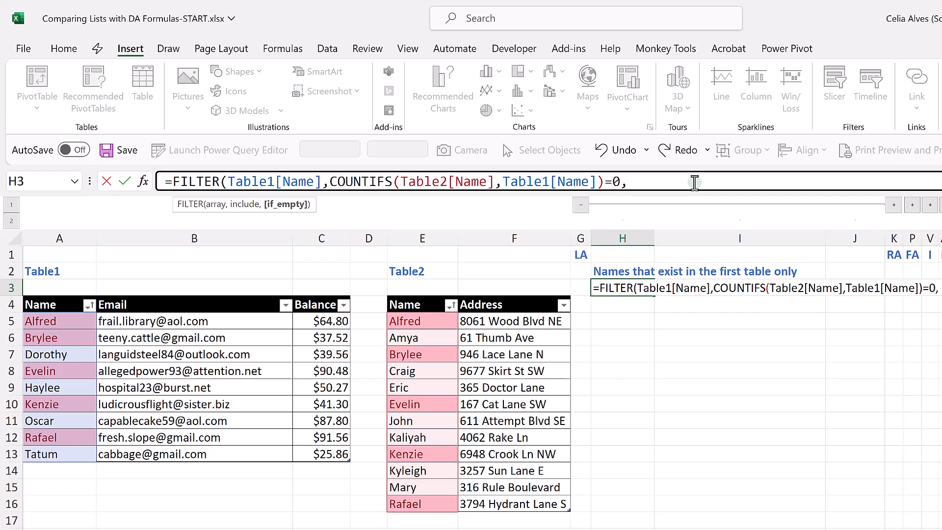
{"action": "type", "text": "\"no values found\""}
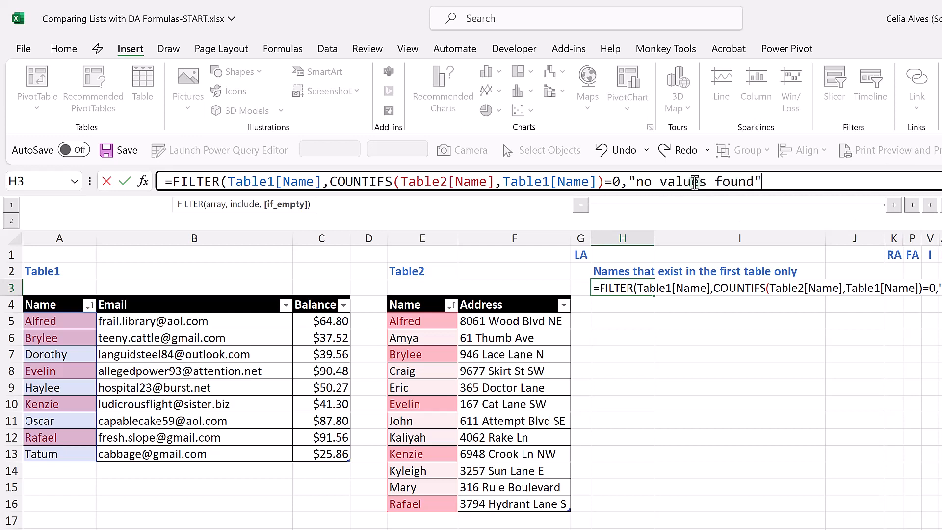
{"action": "type", "text": ")"}
{"action": "key", "text": "Return"}
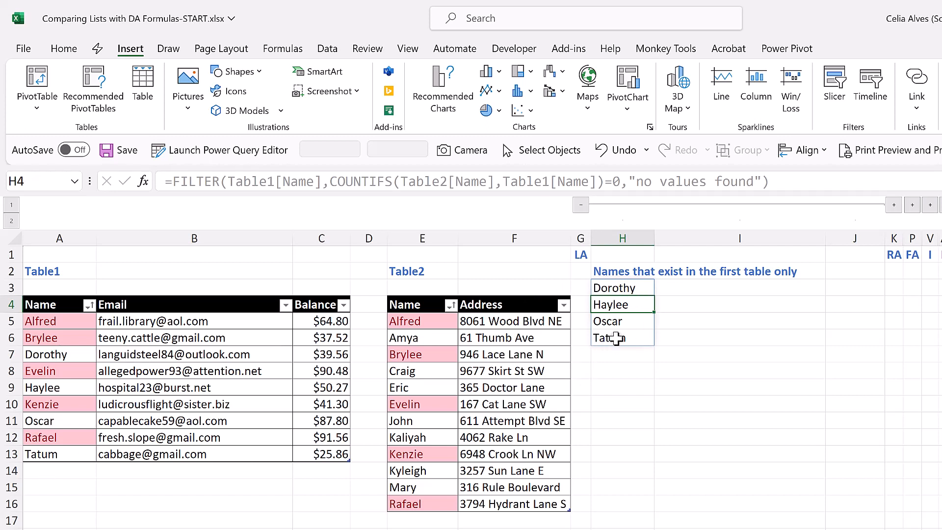
Add a test name in A14 directly below Table1 and check the spilled list in column H.
{"action": "left_click", "coordinate": [93, 470]}
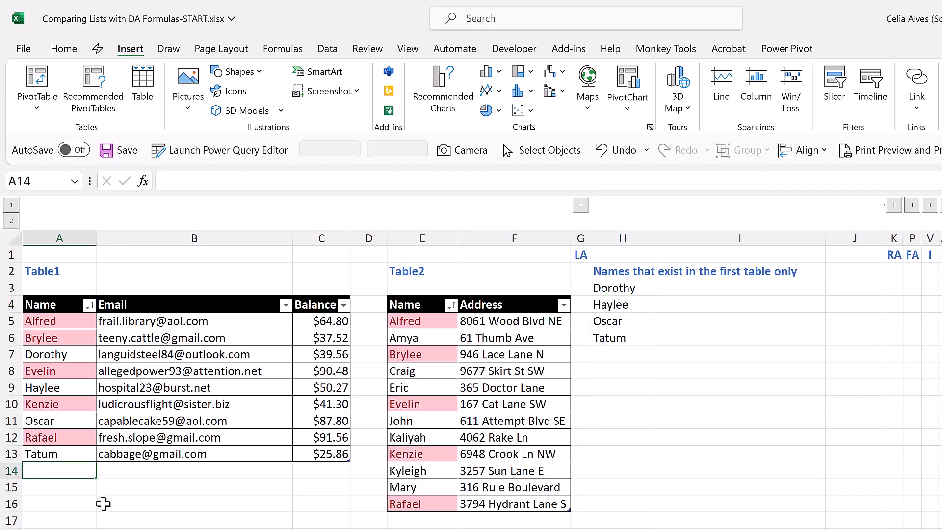
{"action": "type", "text": "Celia"}
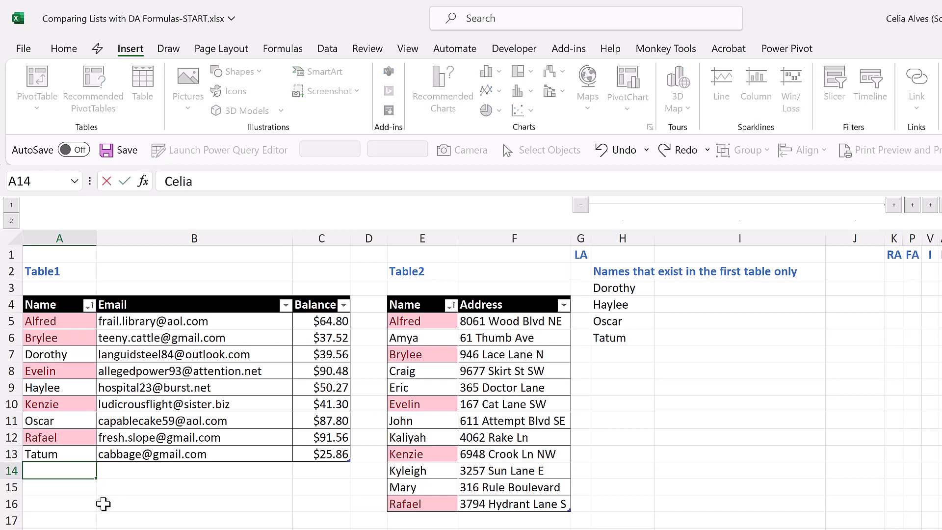
{"action": "key", "text": "Return"}
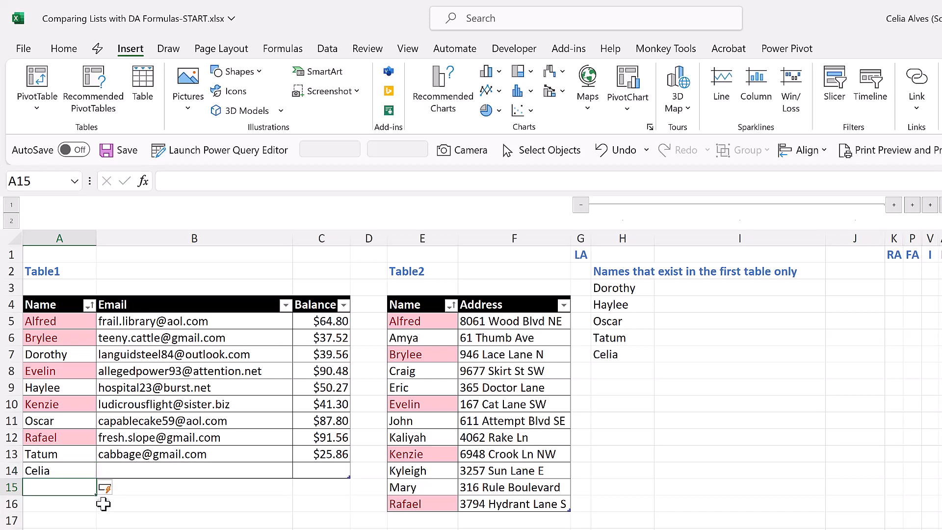
{"action": "left_click", "coordinate": [631, 354]}
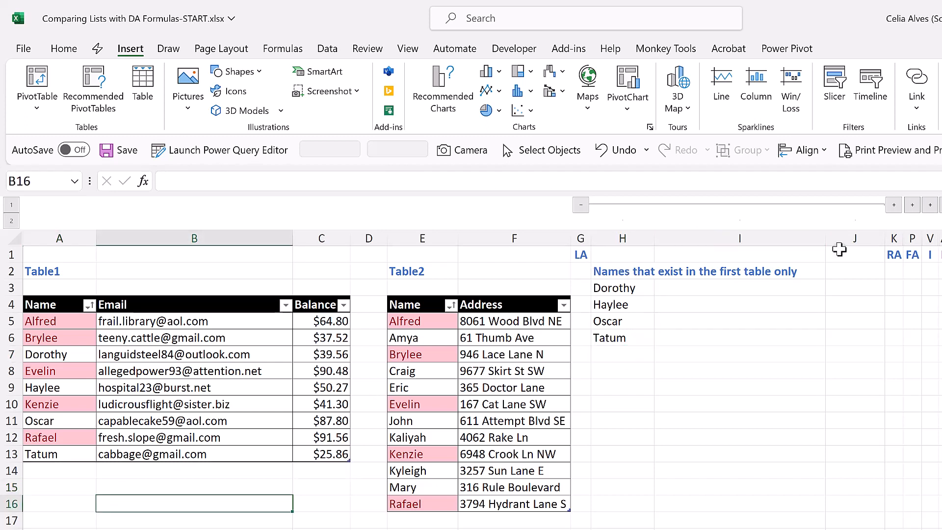
Expand the RA column group and copy the text of the H3 FILTER formula into L3.
{"action": "left_click", "coordinate": [892, 204]}
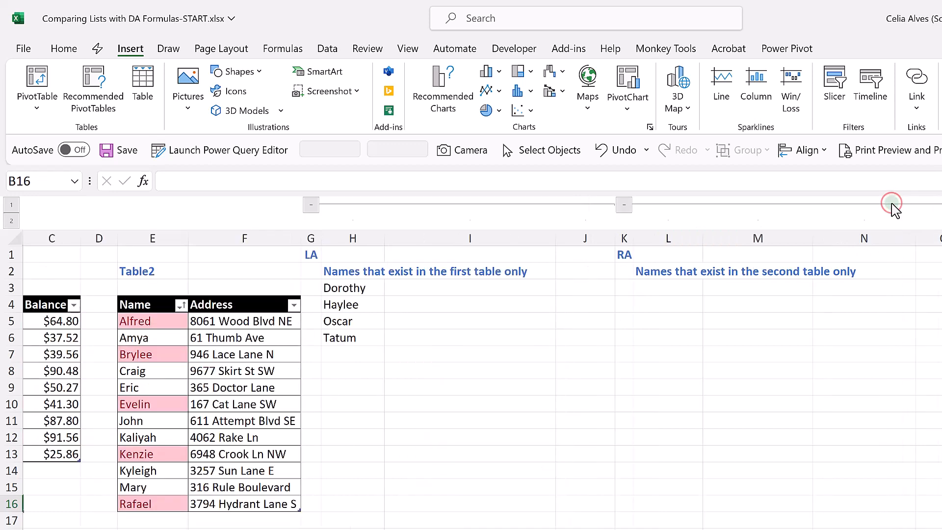
{"action": "left_click", "coordinate": [656, 288]}
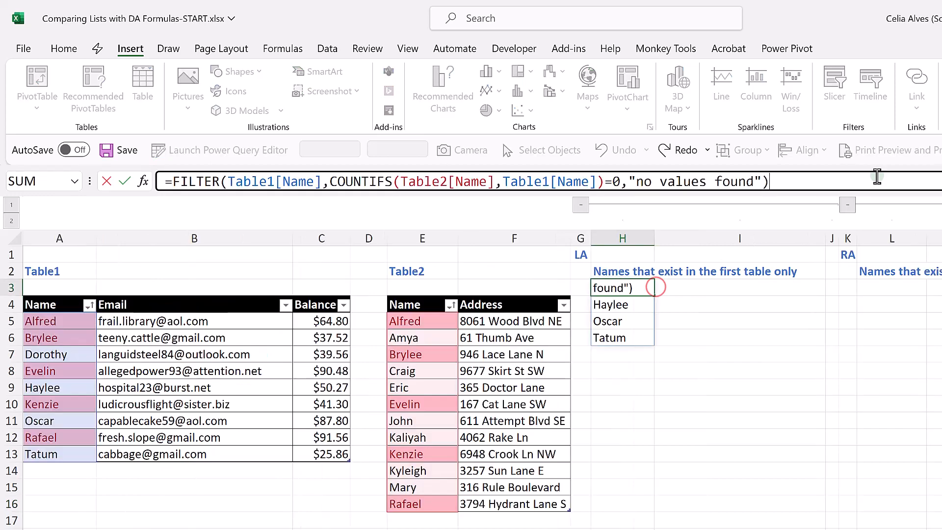
{"action": "left_click_drag", "start_coordinate": [849, 180], "coordinate": [2, 233]}
{"action": "key", "text": "ctrl+c"}
{"action": "key", "text": "ctrl+Return"}
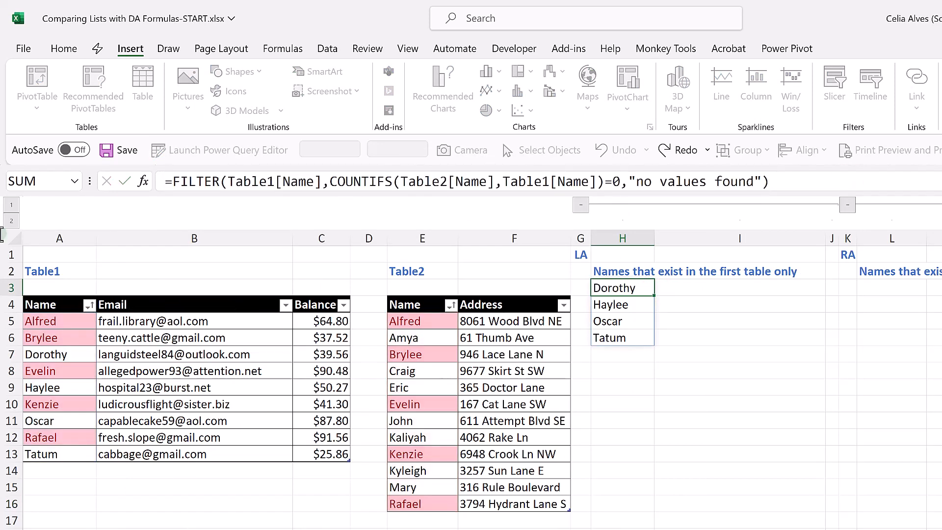
{"action": "left_click", "coordinate": [884, 293]}
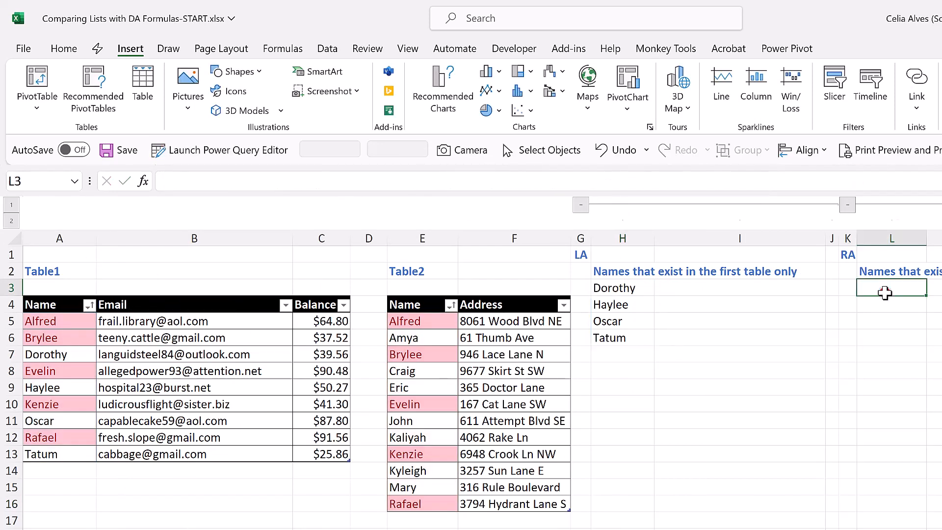
{"action": "left_click", "coordinate": [521, 181]}
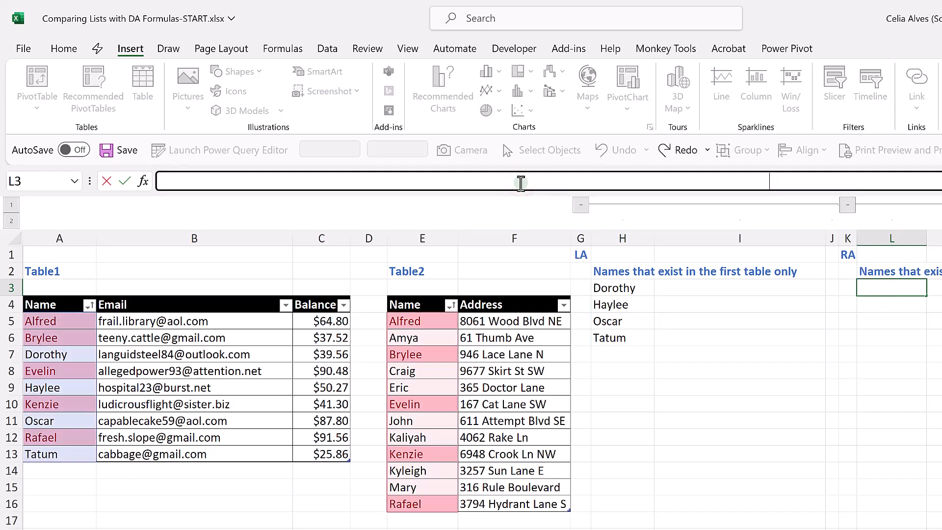
{"action": "key", "text": "ctrl+v"}
Swap the table references in L3 to get =FILTER(Table2[Name],COUNTIFS(Table1[Name],Table2[Name])=0,"no values found").
{"action": "left_click", "coordinate": [268, 183]}
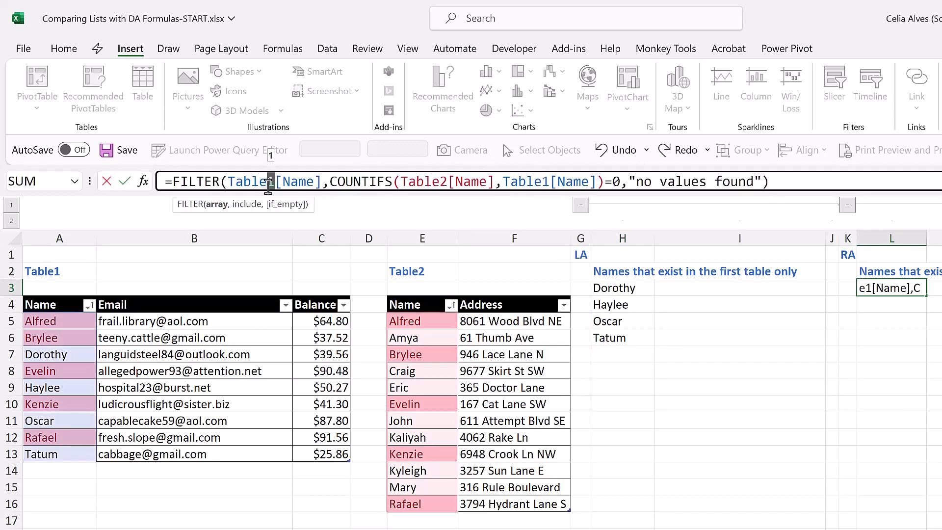
{"action": "type", "text": "2"}
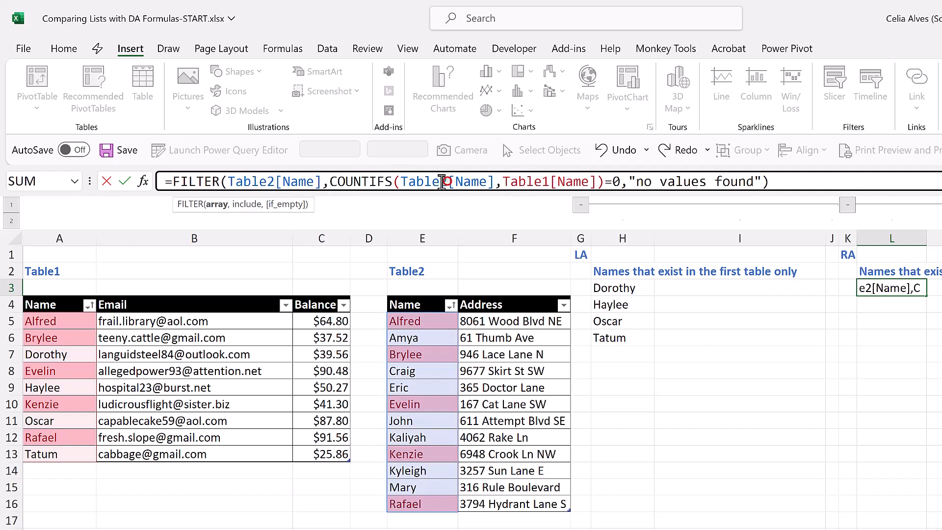
{"action": "left_click", "coordinate": [449, 182]}
{"action": "key", "text": "BackSpace"}
{"action": "type", "text": "1"}
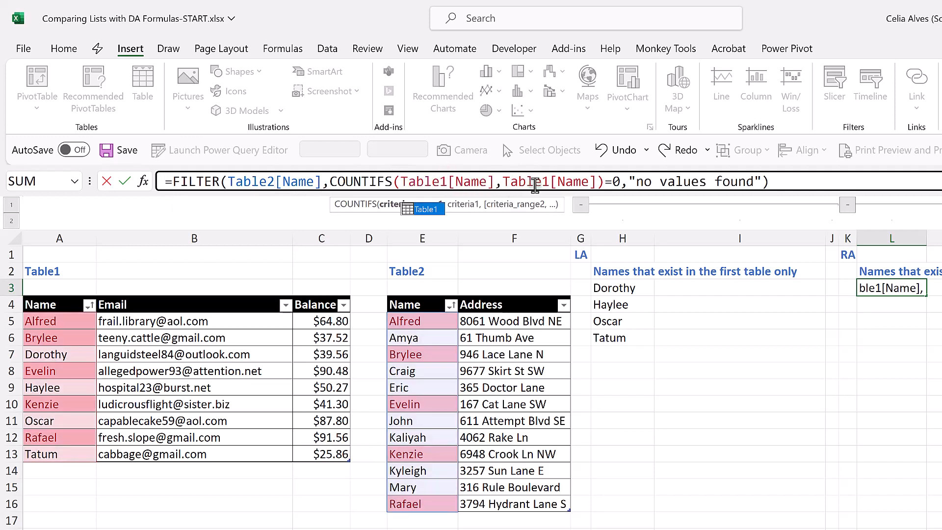
{"action": "left_click_drag", "start_coordinate": [548, 184], "coordinate": [541, 183]}
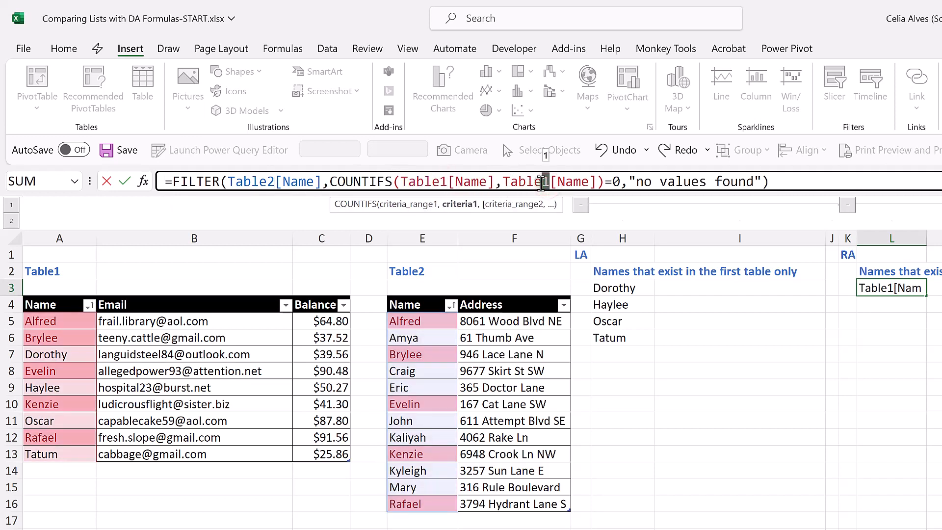
{"action": "type", "text": "2"}
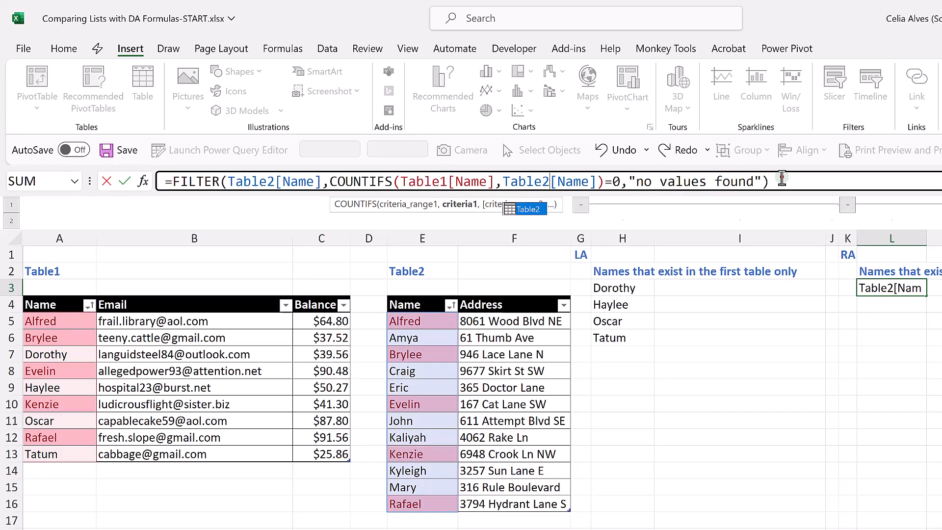
{"action": "left_click", "coordinate": [782, 180]}
{"action": "key", "text": "Return"}
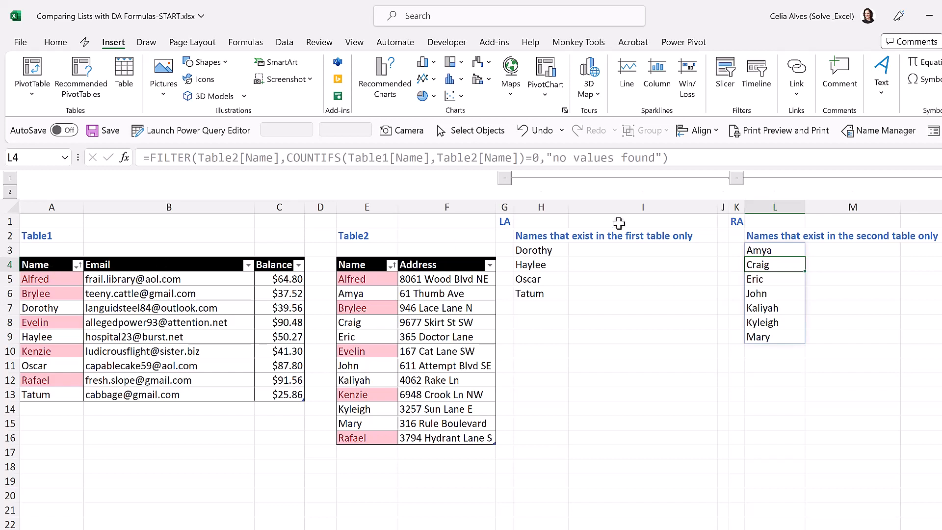
Collapse the LA and RA column groups, expand the FA group, and select Q3 under its heading.
{"action": "left_click", "coordinate": [508, 180]}
{"action": "left_click", "coordinate": [520, 179]}
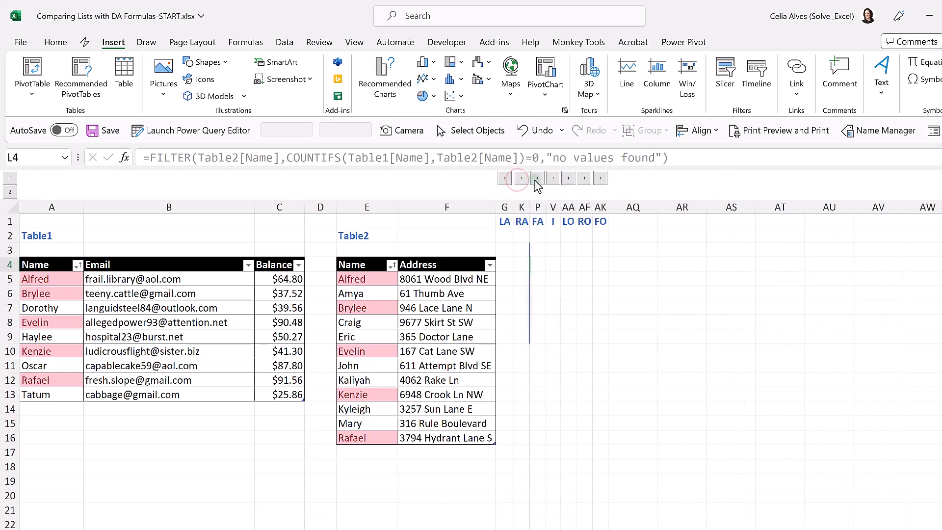
{"action": "left_click", "coordinate": [537, 178]}
{"action": "scroll", "coordinate": [349, 248], "scroll_direction": "right", "scroll_amount": 2}
{"action": "left_click", "coordinate": [341, 252]}
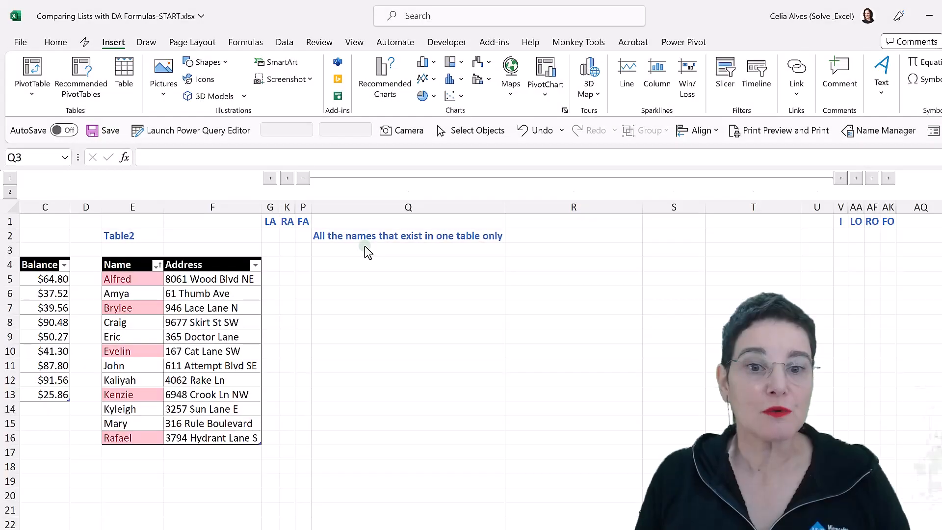
{"action": "left_click", "coordinate": [364, 249]}
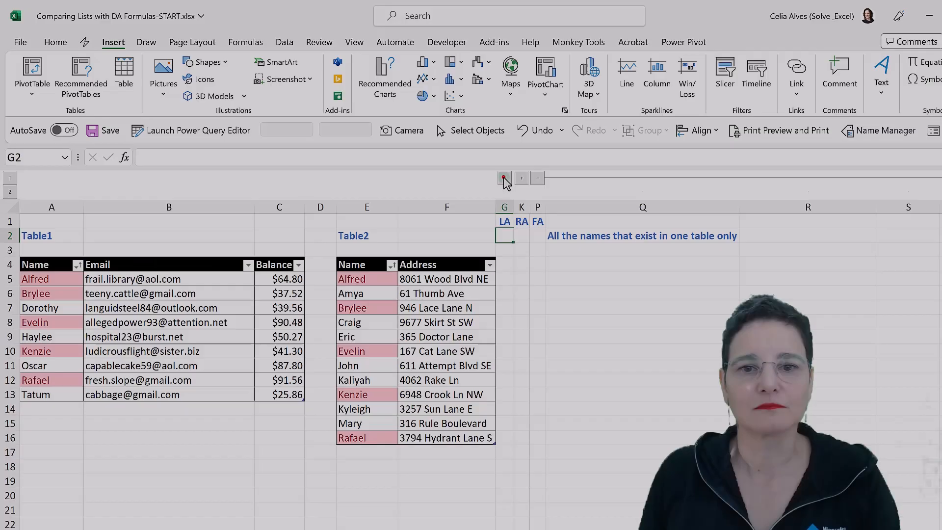
Expand the LA column group, copy the text of the H3 FILTER formula, and collapse the group again.
{"action": "left_click", "coordinate": [504, 178]}
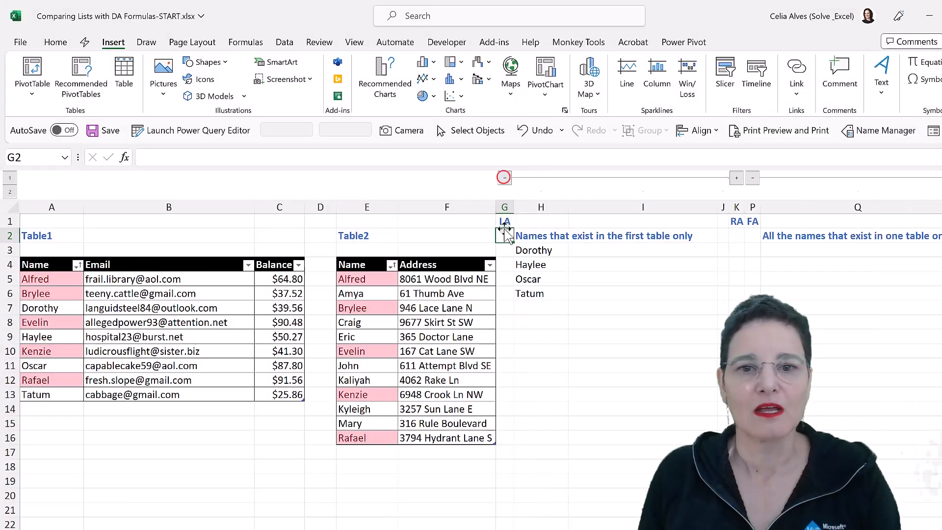
{"action": "left_click", "coordinate": [531, 251]}
{"action": "left_click_drag", "start_coordinate": [684, 158], "coordinate": [17, 180]}
{"action": "key", "text": "ctrl+c"}
{"action": "key", "text": "Escape"}
{"action": "left_click", "coordinate": [504, 178]}
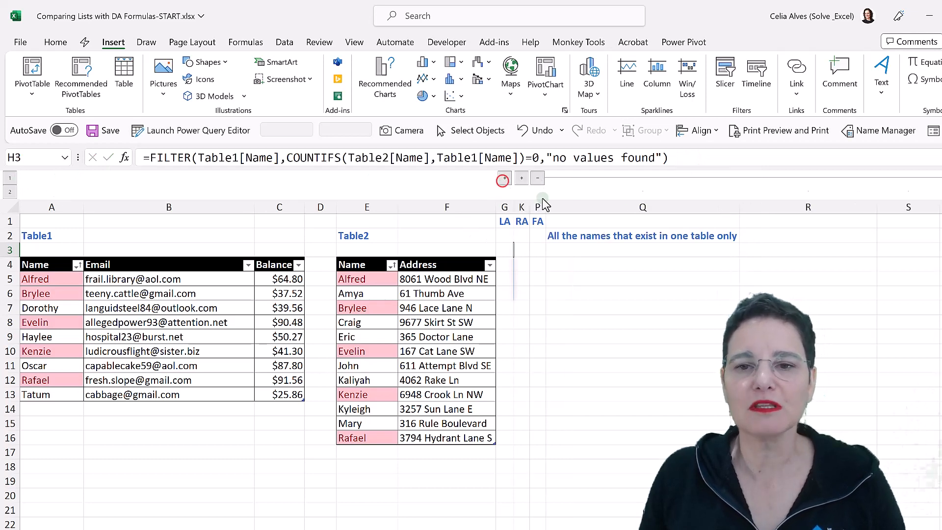
Paste the copied FILTER formula into Q3 and insert VSTACK( before FILTER, followed by a line break.
{"action": "left_click", "coordinate": [562, 250]}
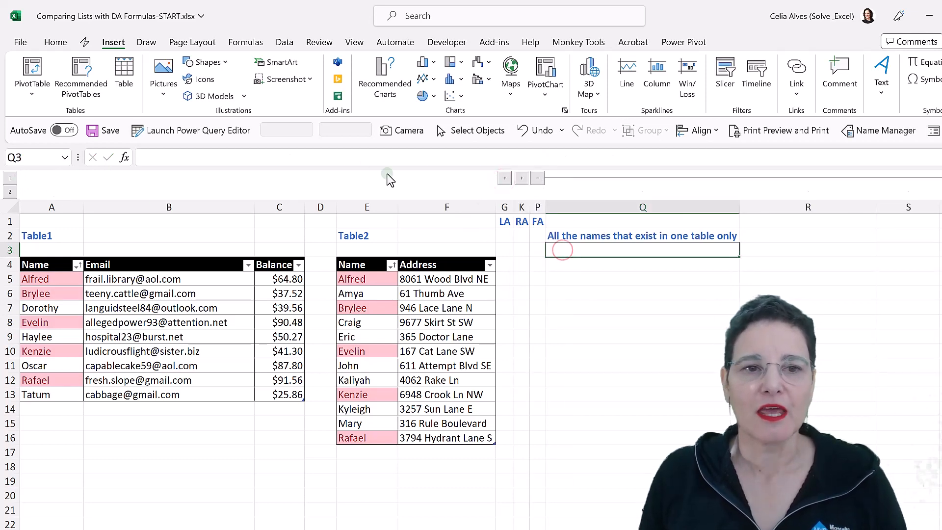
{"action": "left_click", "coordinate": [325, 157]}
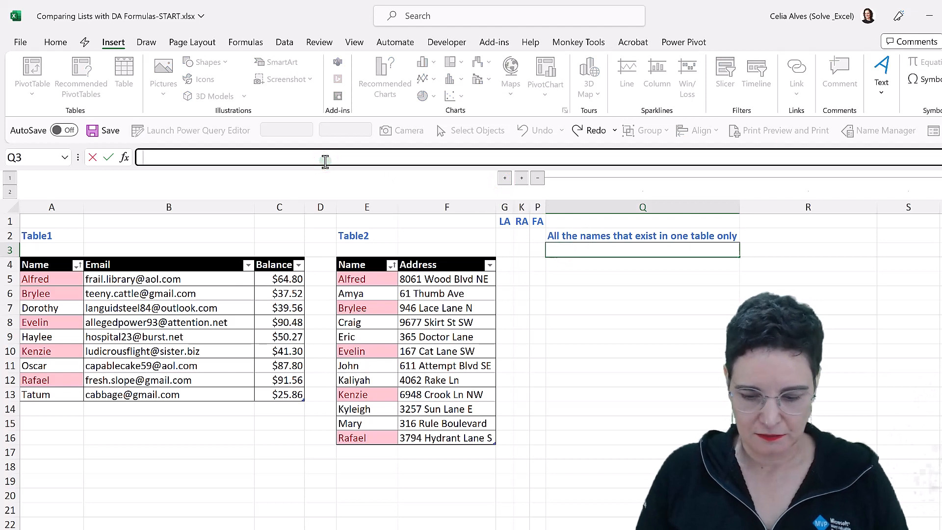
{"action": "key", "text": "ctrl+v"}
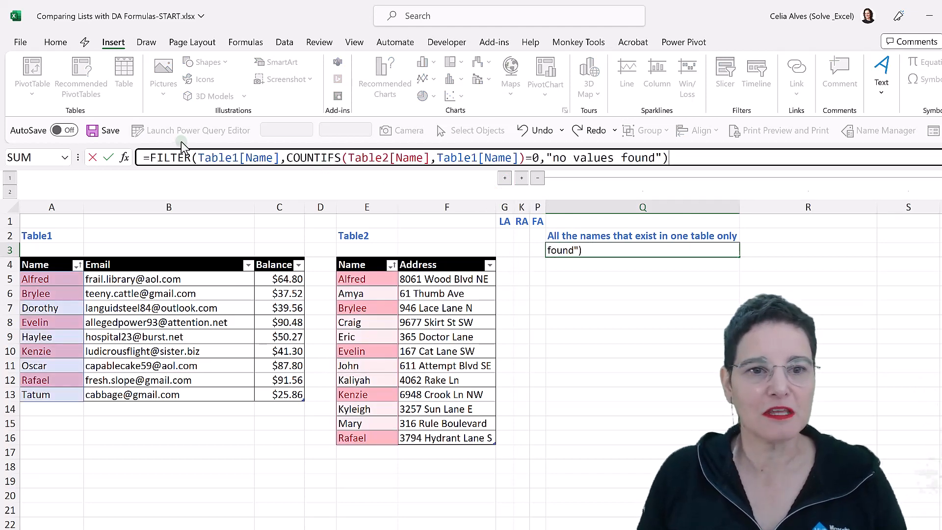
{"action": "key", "text": "ctrl+shift+u"}
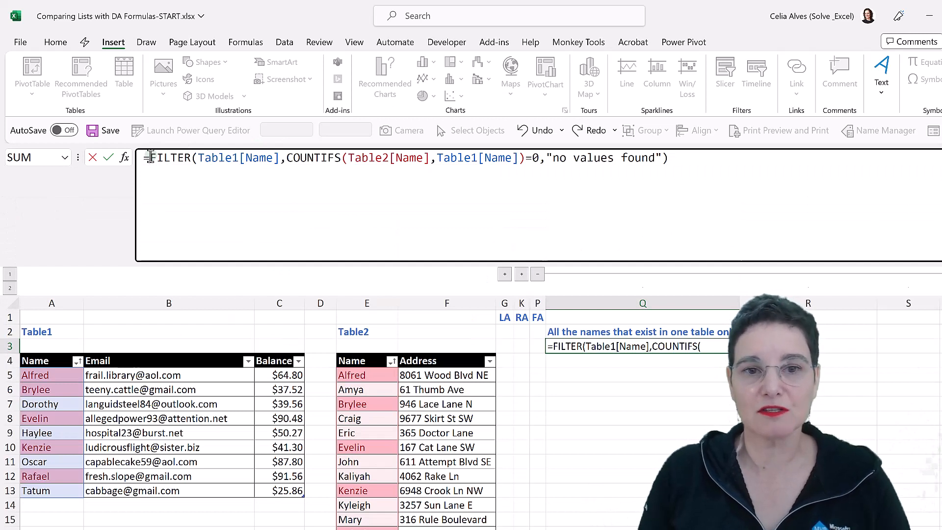
{"action": "left_click", "coordinate": [151, 157]}
{"action": "type", "text": "VSTACK"}
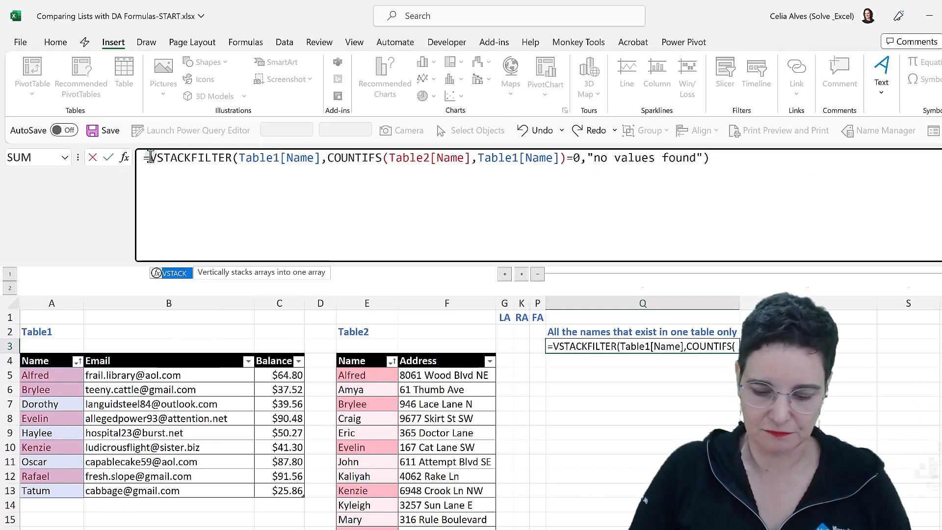
{"action": "type", "text": "("}
{"action": "key", "text": "alt+Return"}
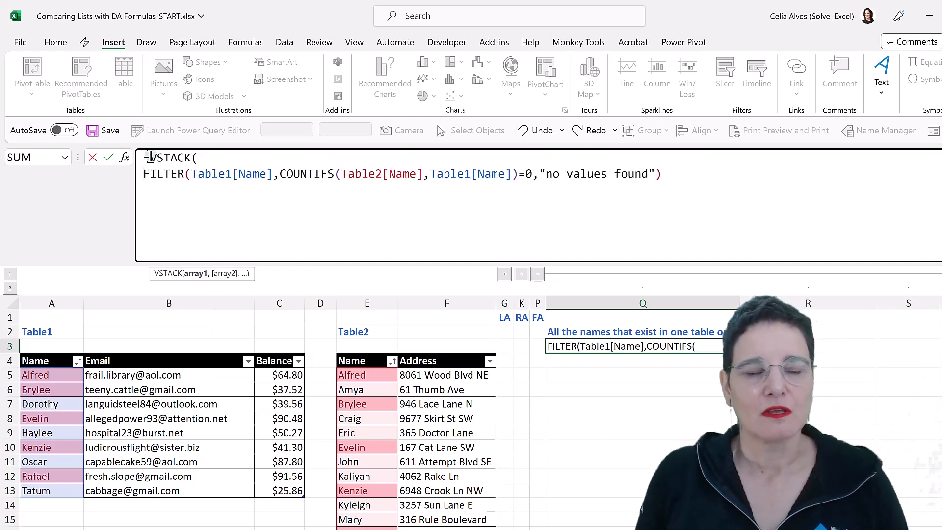
Add a comma after the first FILTER and paste a second copy on a new line without its equals sign.
{"action": "left_click", "coordinate": [664, 175]}
{"action": "type", "text": ","}
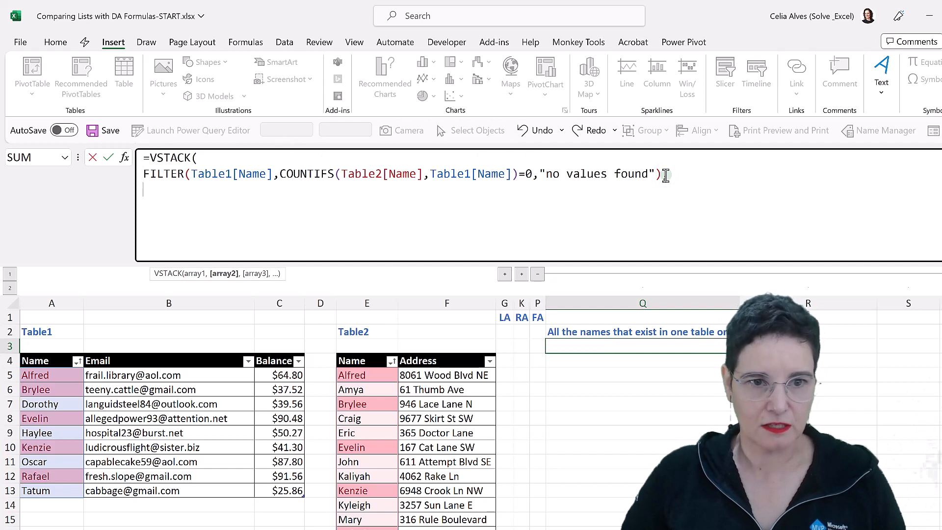
{"action": "key", "text": "ctrl+v"}
{"action": "left_click", "coordinate": [149, 192]}
{"action": "key", "text": "BackSpace"}
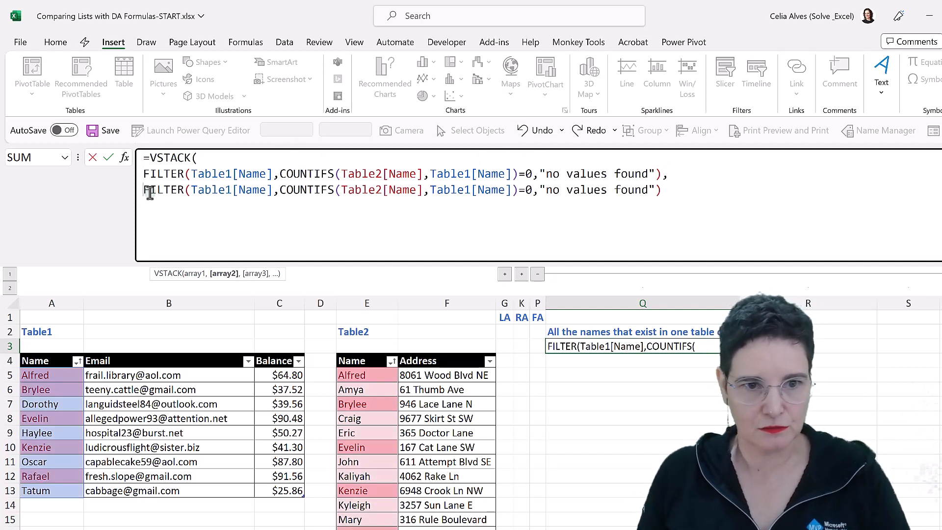
Swap the table references in the second FILTER to get FILTER(Table2[Name],COUNTIFS(Table1[Name],Table2[Name])=0,"no values found").
{"action": "left_click", "coordinate": [233, 192]}
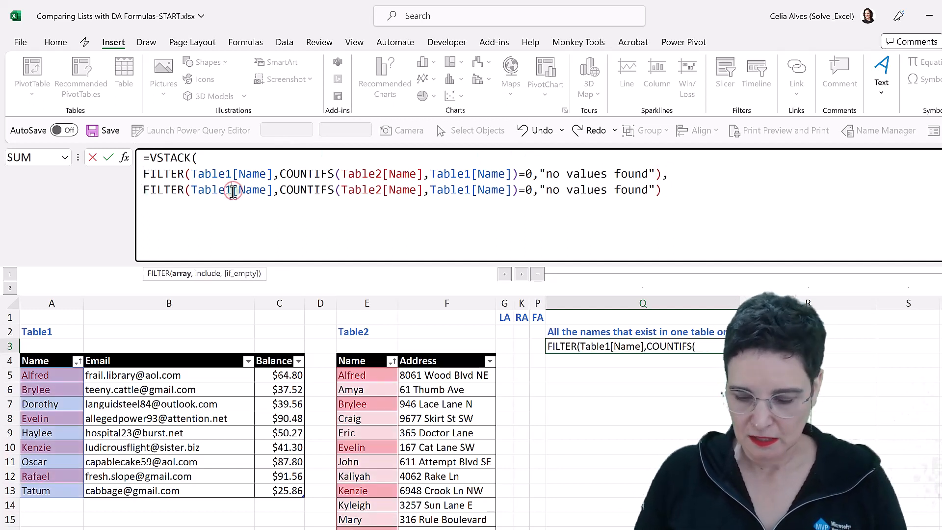
{"action": "key", "text": "BackSpace"}
{"action": "type", "text": "2"}
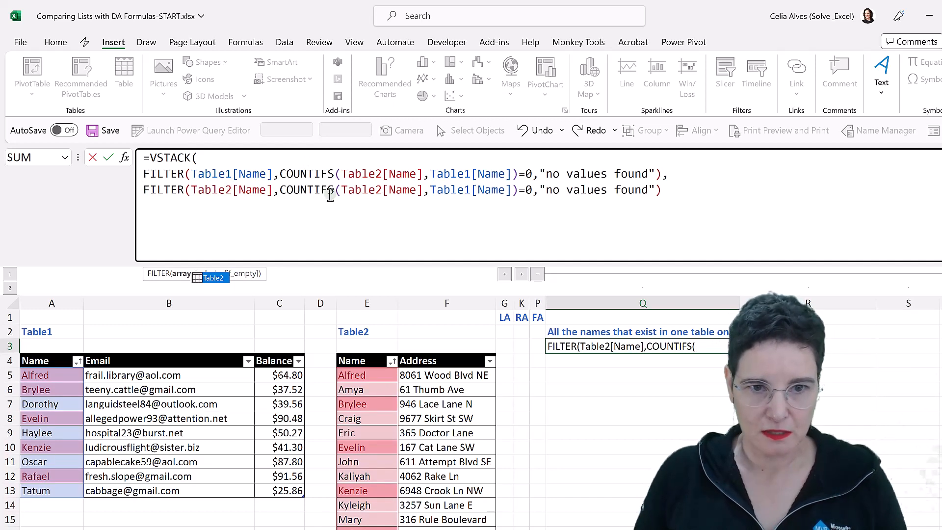
{"action": "left_click", "coordinate": [381, 190]}
{"action": "key", "text": "BackSpace"}
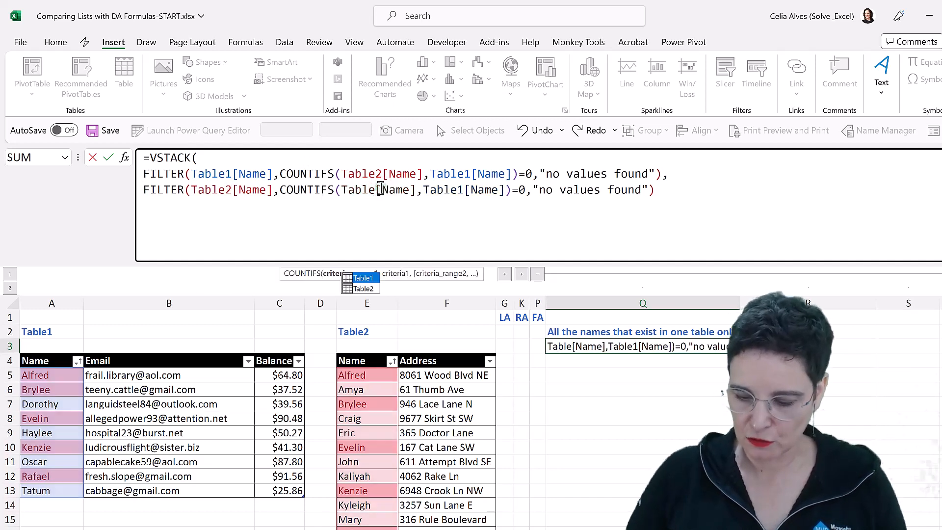
{"action": "type", "text": "1"}
{"action": "left_click", "coordinate": [472, 191]}
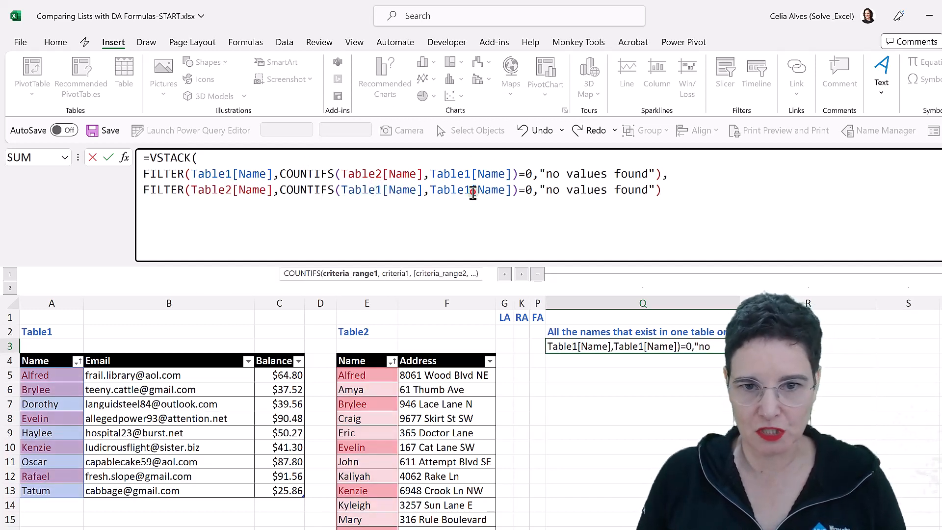
{"action": "key", "text": "BackSpace"}
{"action": "type", "text": "2"}
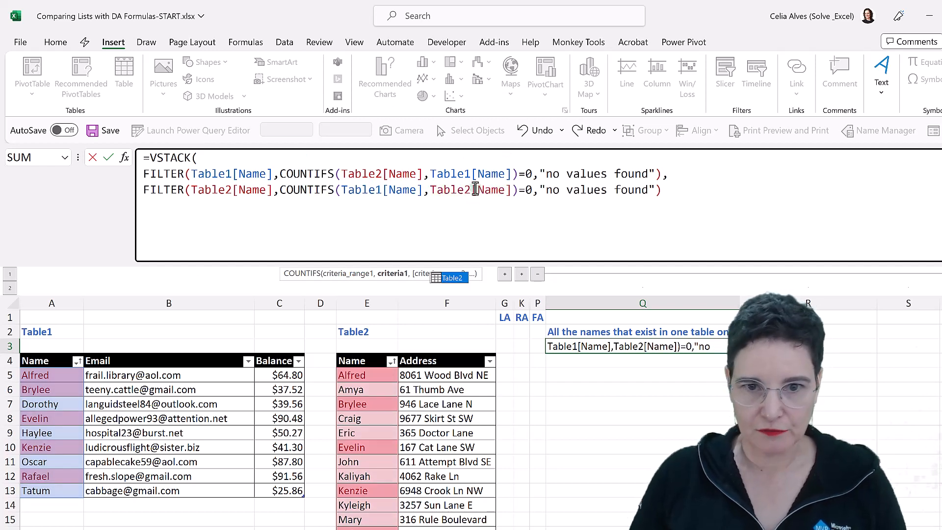
Close the VSTACK function with a final parenthesis and enter the formula in Q3.
{"action": "left_click", "coordinate": [663, 192]}
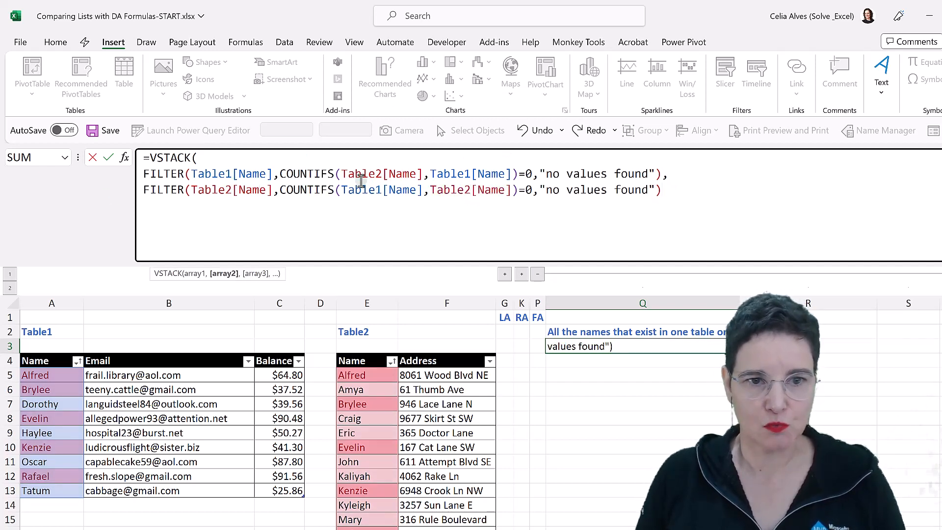
{"action": "left_click", "coordinate": [668, 192]}
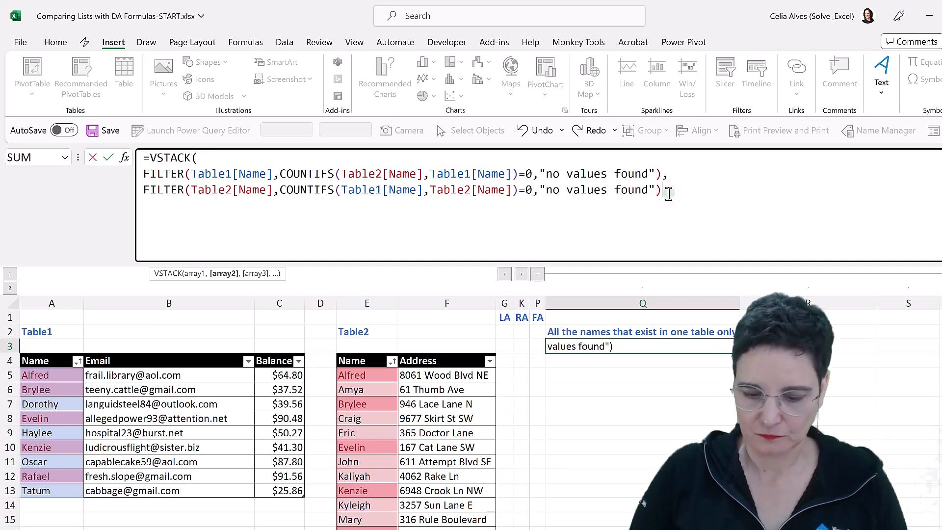
{"action": "type", "text": ")"}
{"action": "key", "text": "Return"}
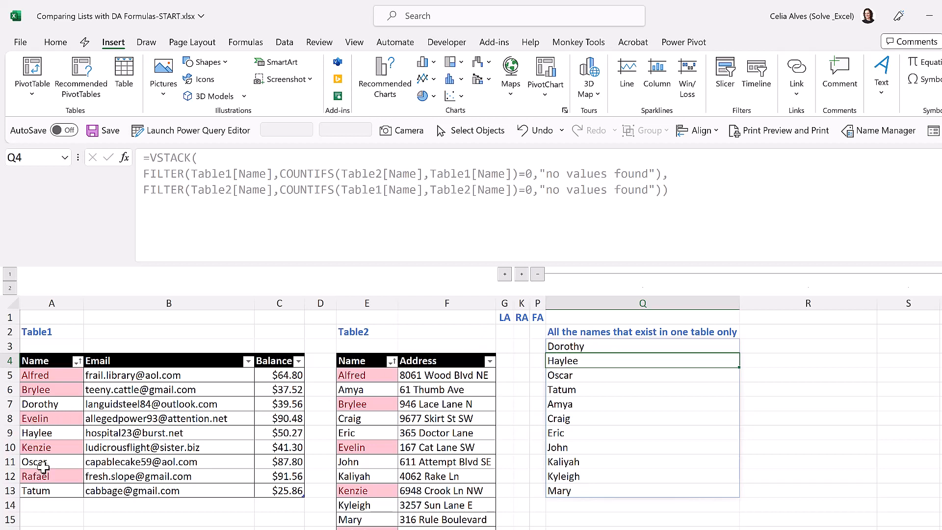
Check the spilled names in column Q against the names in Table1 and Table2.
{"action": "left_click", "coordinate": [565, 390]}
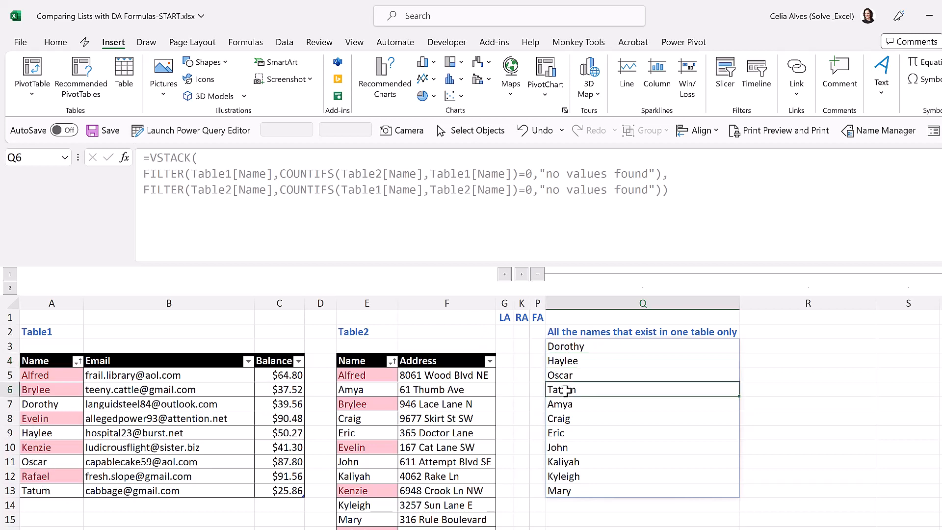
{"action": "left_click_drag", "start_coordinate": [559, 404], "coordinate": [554, 496]}
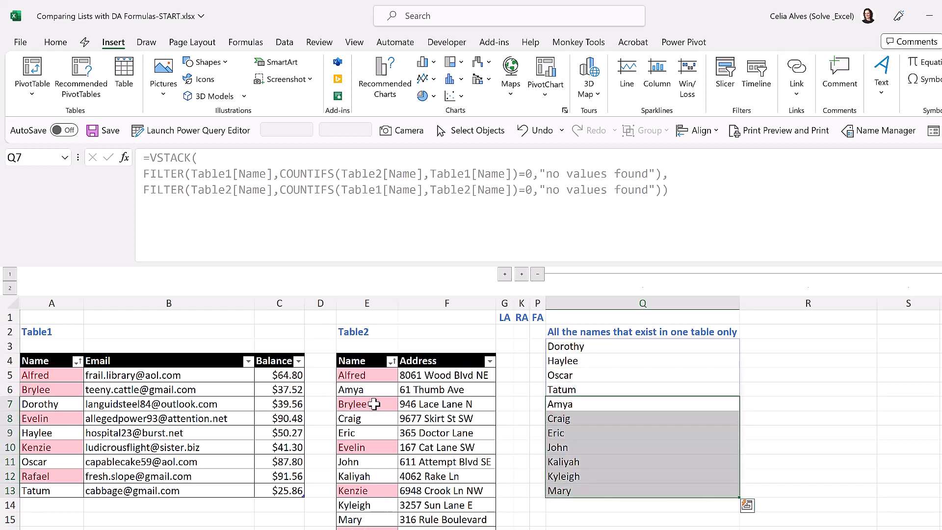
{"action": "scroll", "coordinate": [367, 410], "scroll_direction": "down", "scroll_amount": 1}
{"action": "scroll", "coordinate": [367, 410], "scroll_direction": "up", "scroll_amount": 1}
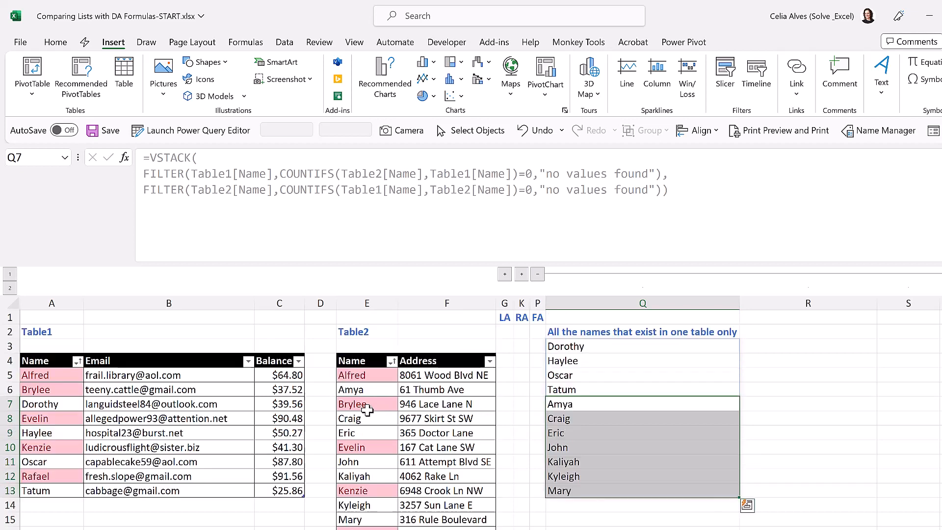
{"action": "left_click", "coordinate": [586, 348]}
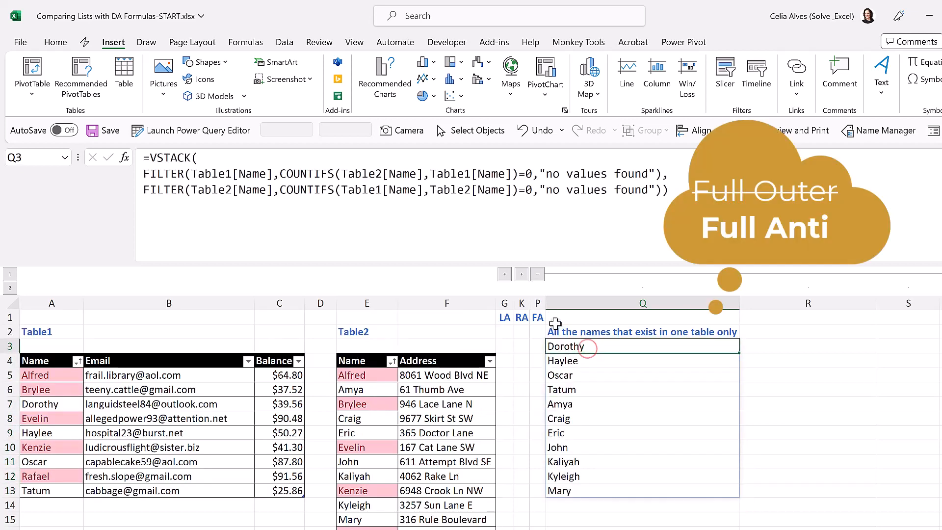
Collapse the FA column group, expand the I group, and select W3 under its heading.
{"action": "left_click", "coordinate": [537, 274]}
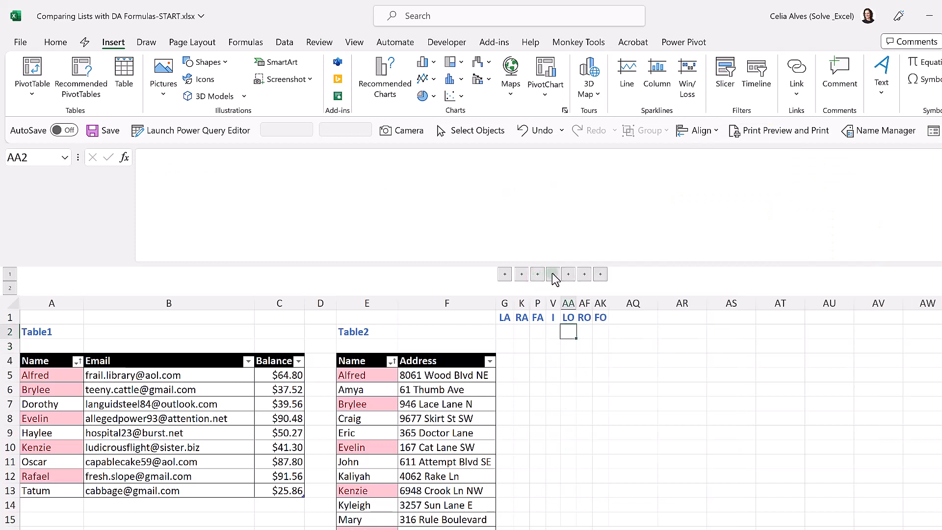
{"action": "left_click", "coordinate": [553, 274]}
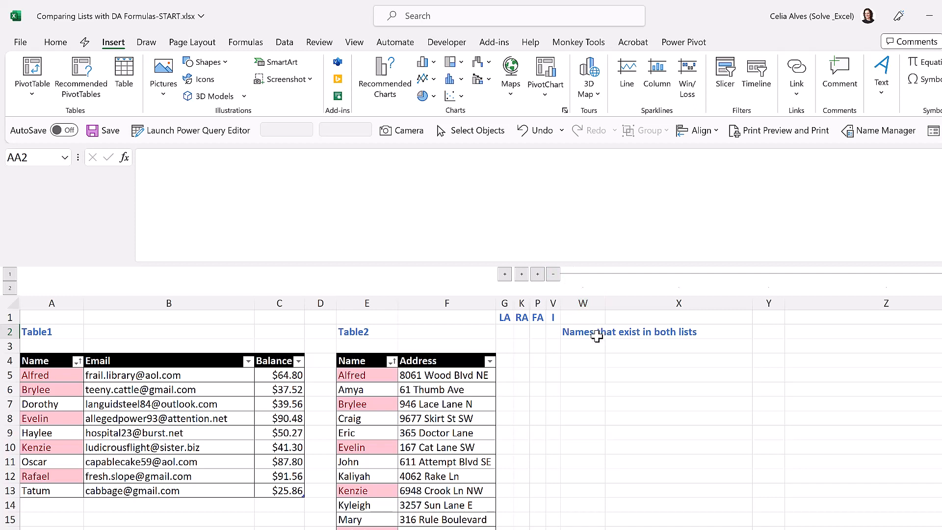
{"action": "left_click", "coordinate": [570, 343]}
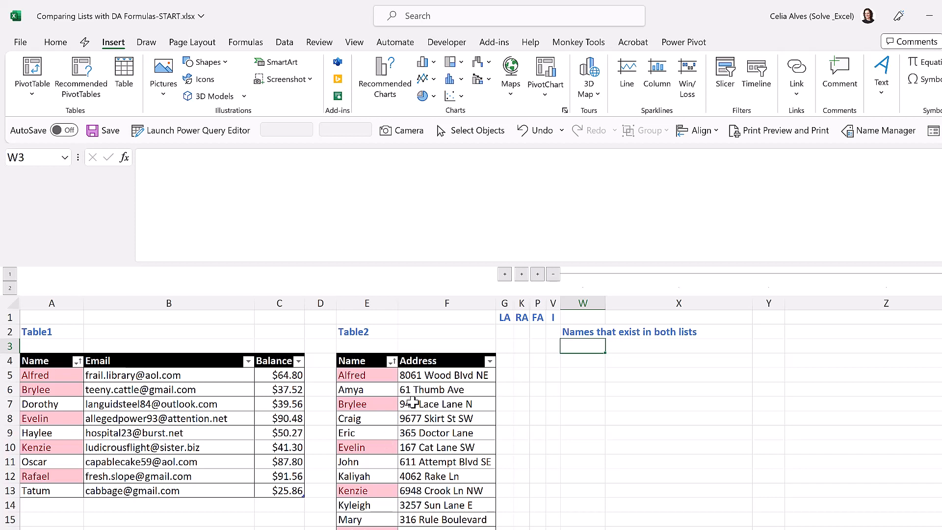
Begin a FILTER formula in W3 with Table1[Name] as the array argument.
{"action": "type", "text": "=filter"}
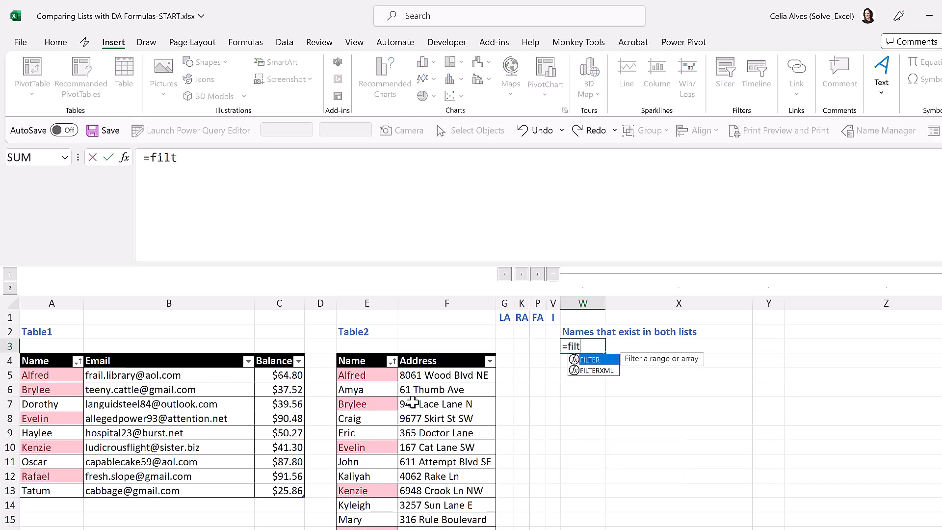
{"action": "key", "text": "Tab"}
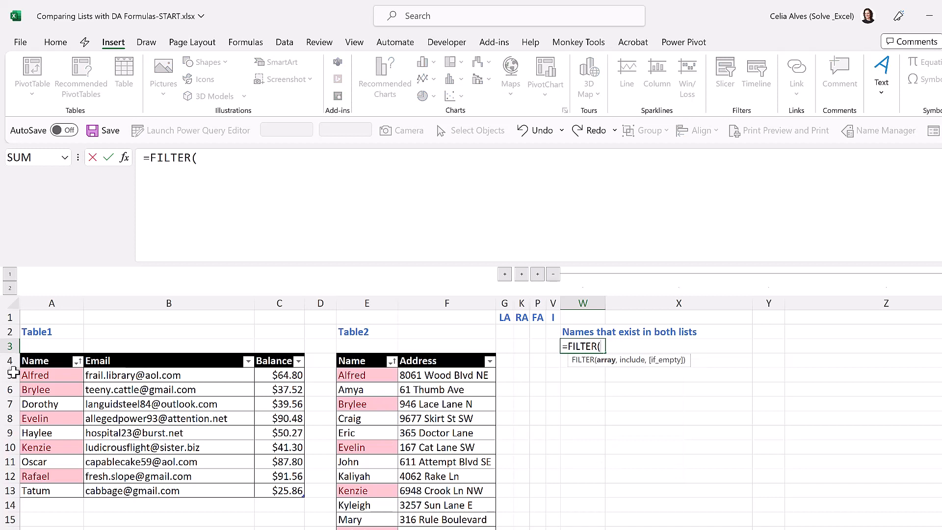
{"action": "left_click", "coordinate": [56, 352]}
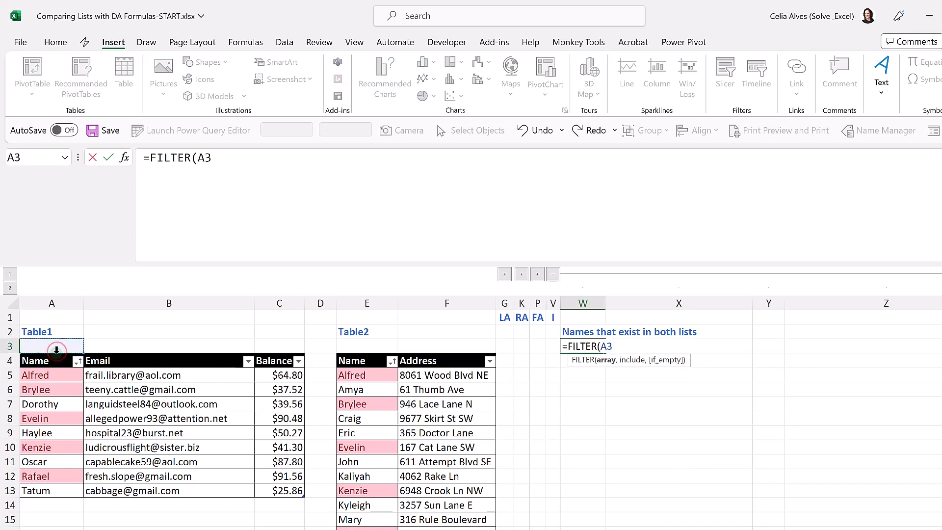
{"action": "left_click", "coordinate": [55, 353]}
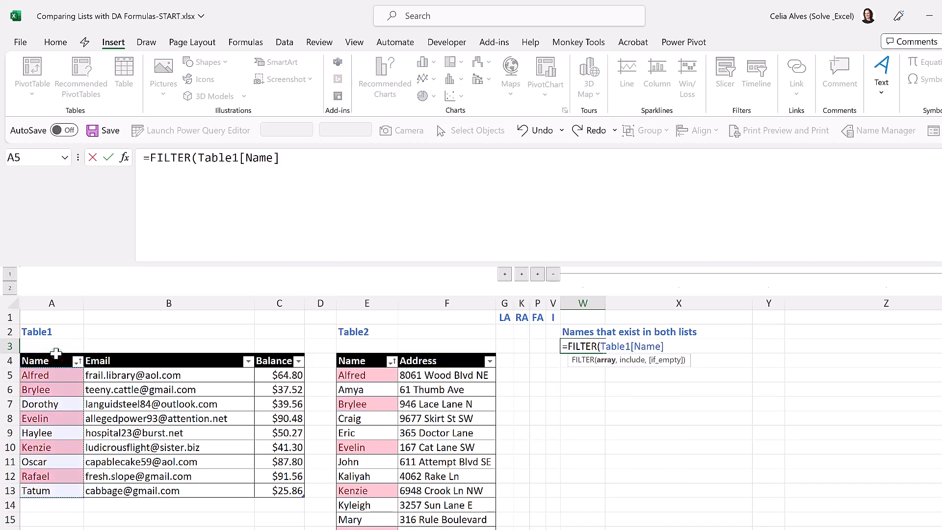
{"action": "type", "text": ","}
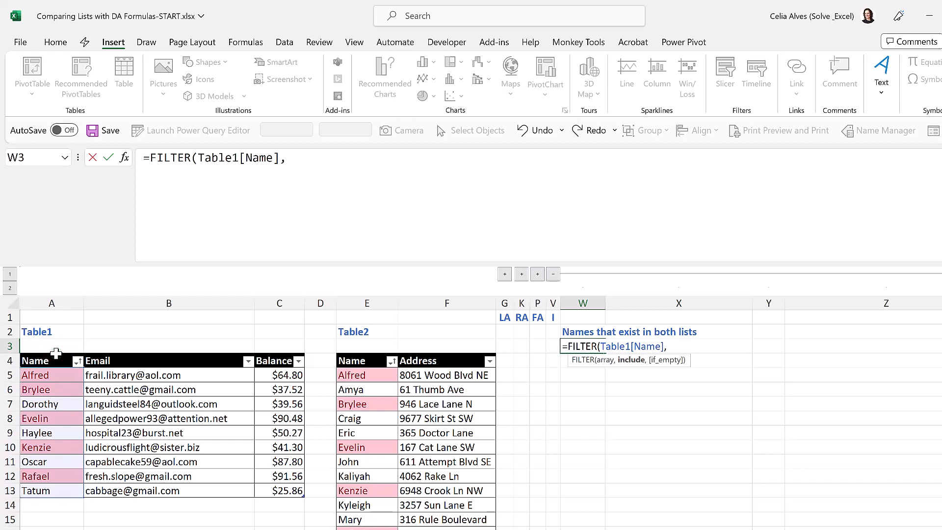
Add a COUNTIFS function as the FILTER include argument, with Table2[Name] as criteria range and Table1[Name] as criteria.
{"action": "type", "text": "COUNTIFS("}
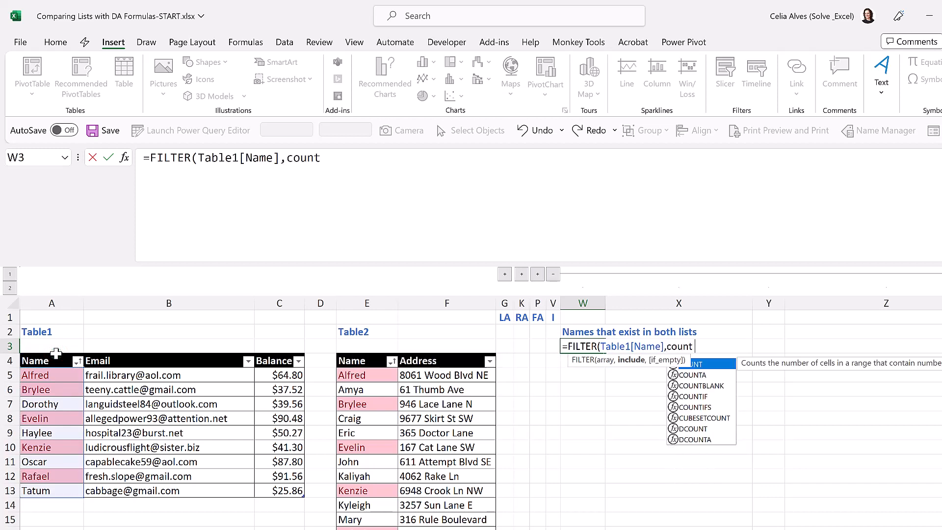
{"action": "key", "text": "Down"}
{"action": "key", "text": "Tab"}
{"action": "left_click", "coordinate": [397, 160]}
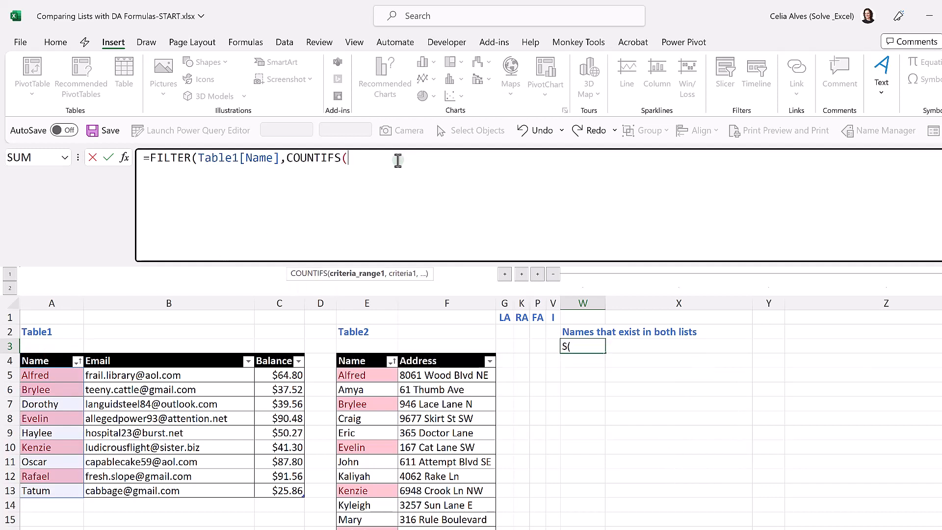
{"action": "left_click", "coordinate": [361, 354]}
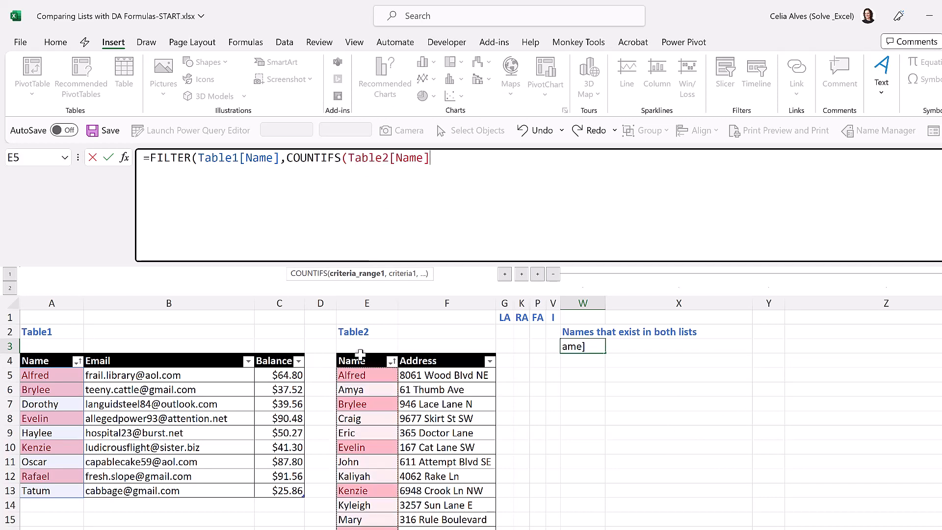
{"action": "type", "text": ","}
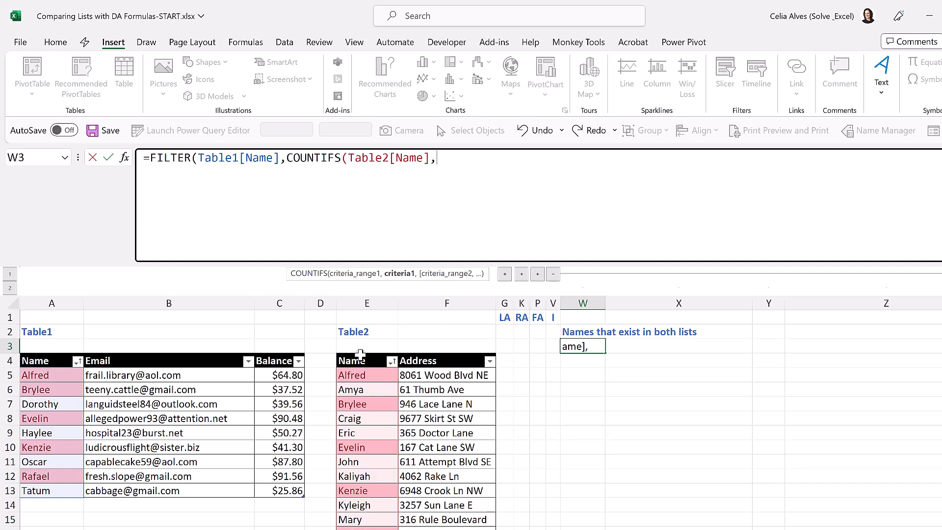
{"action": "left_click", "coordinate": [56, 350]}
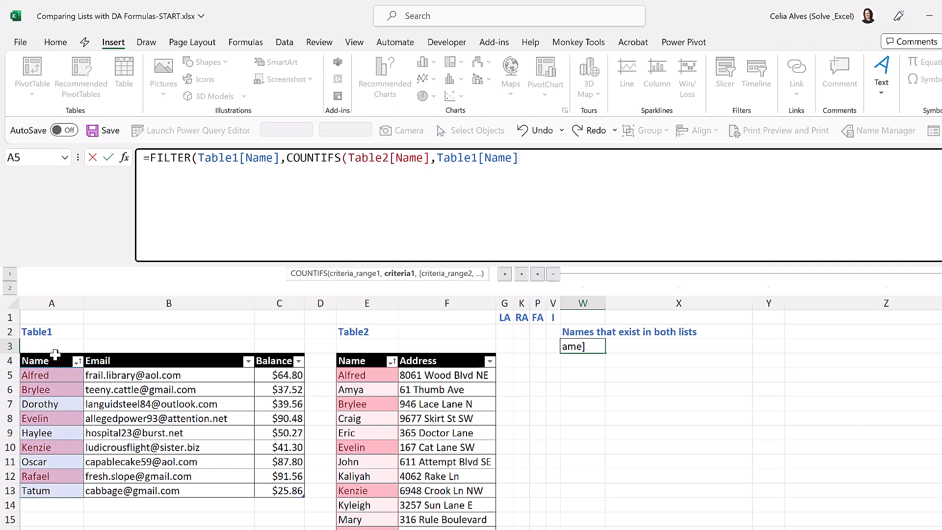
{"action": "type", "text": ")"}
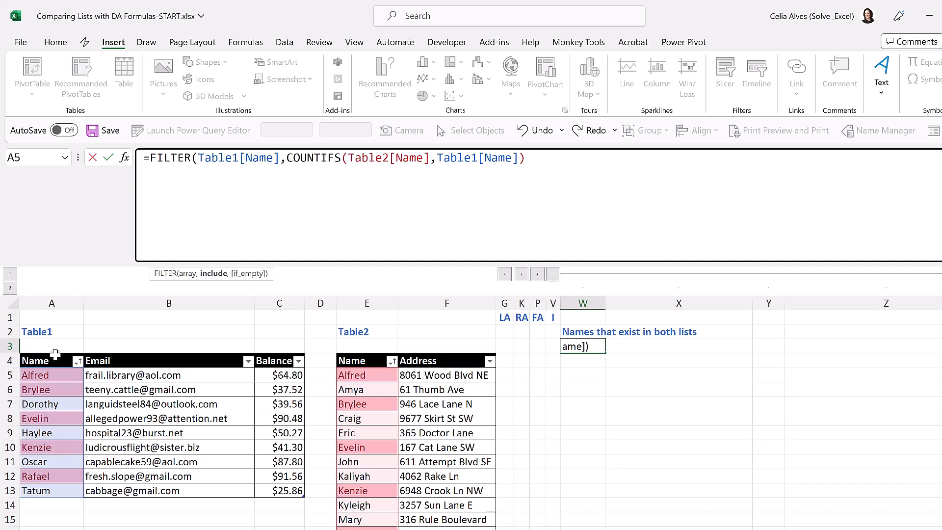
Complete the W3 formula with the condition >0 and "no values found" as the if_empty text, and enter it.
{"action": "type", "text": ">"}
{"action": "type", "text": "0,\"no values found\""}
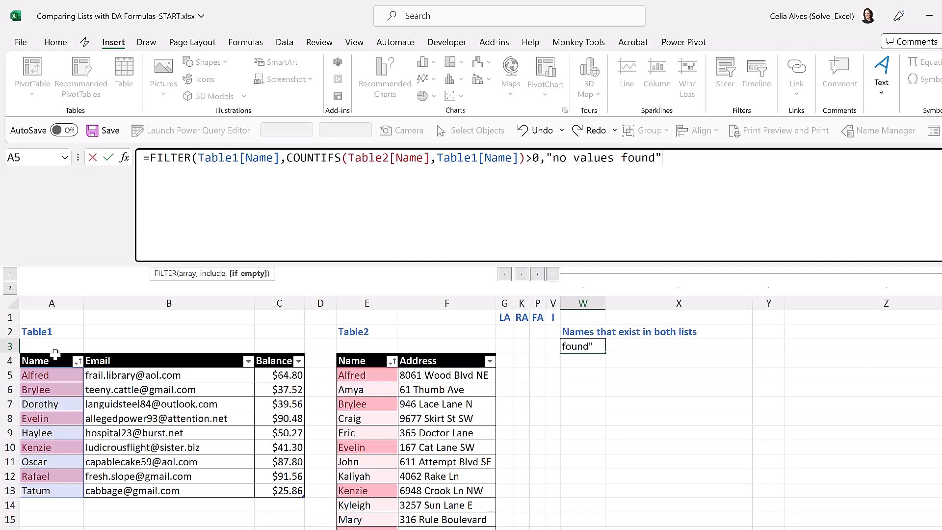
{"action": "type", "text": ")"}
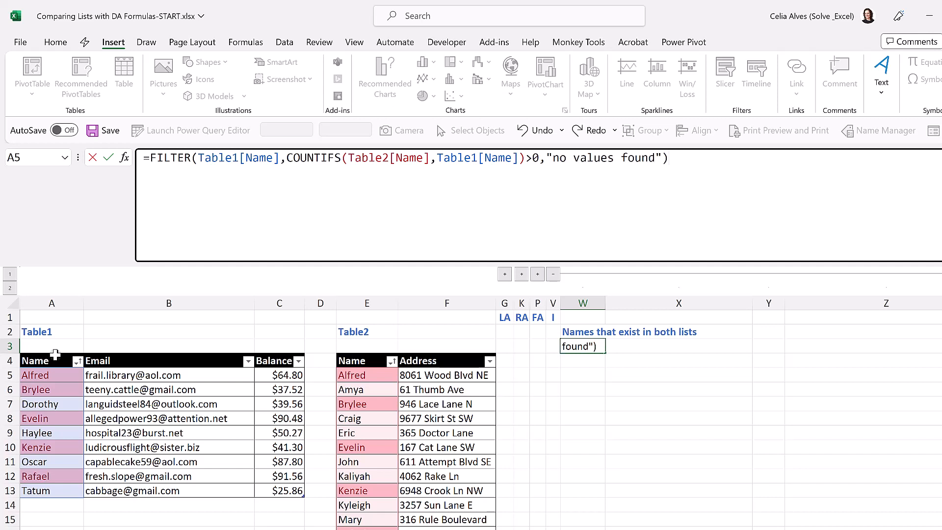
{"action": "key", "text": "Return"}
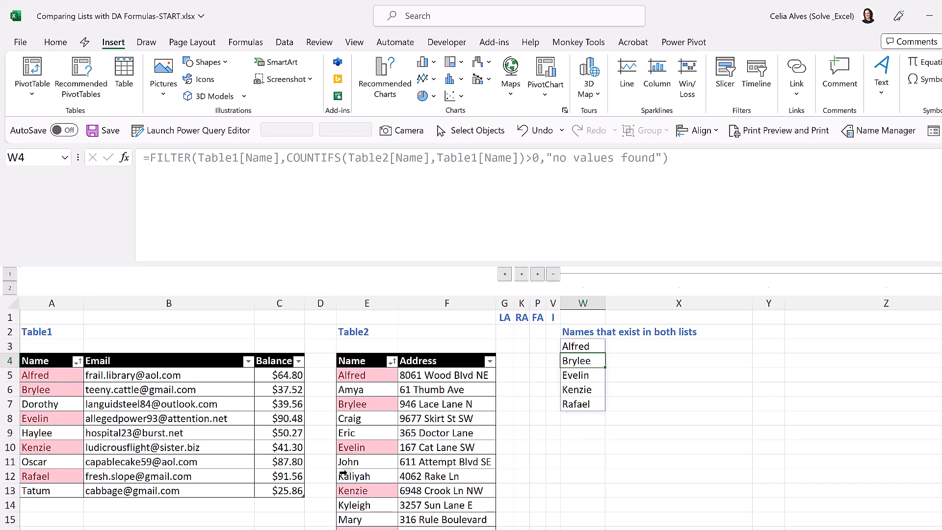
Test the inner join list by adding a name from Table2 in A14 below Table1, and undo the entry.
{"action": "scroll", "coordinate": [343, 473], "scroll_direction": "down", "scroll_amount": 1}
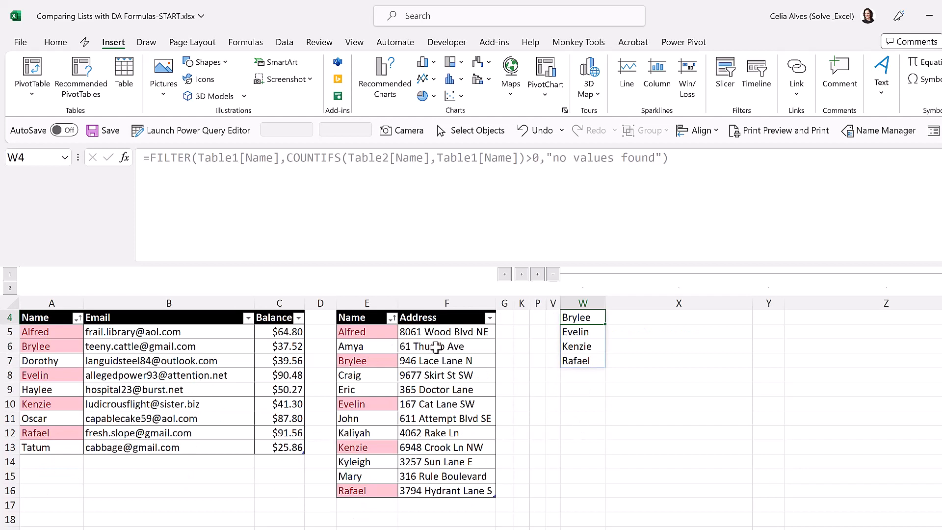
{"action": "left_click", "coordinate": [57, 461]}
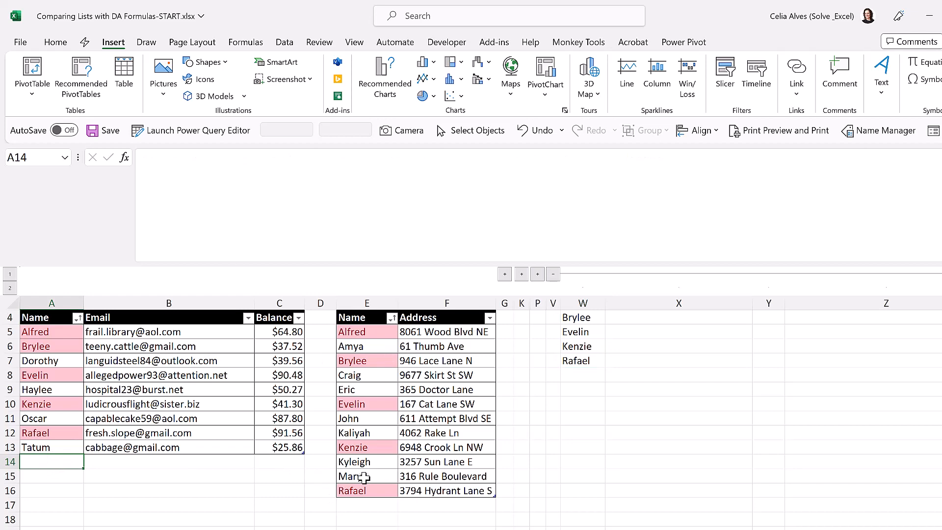
{"action": "type", "text": "Mary"}
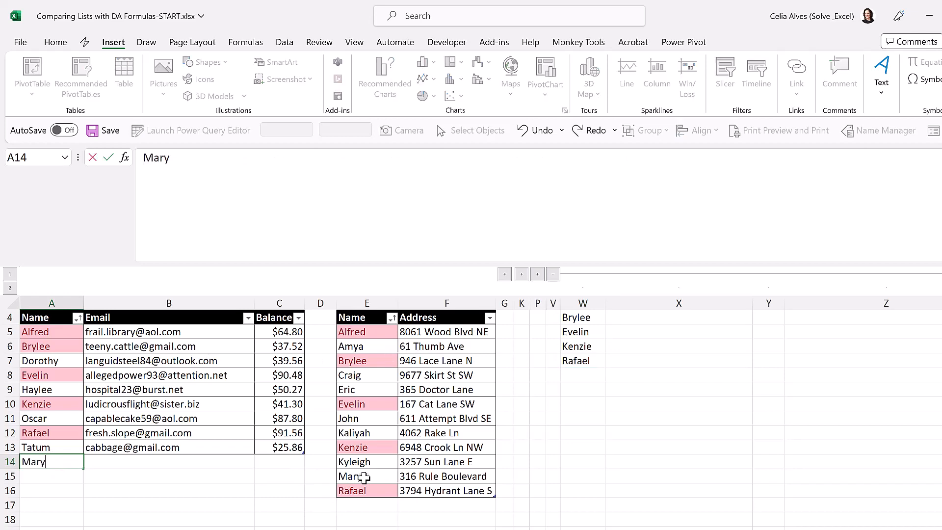
{"action": "key", "text": "Return"}
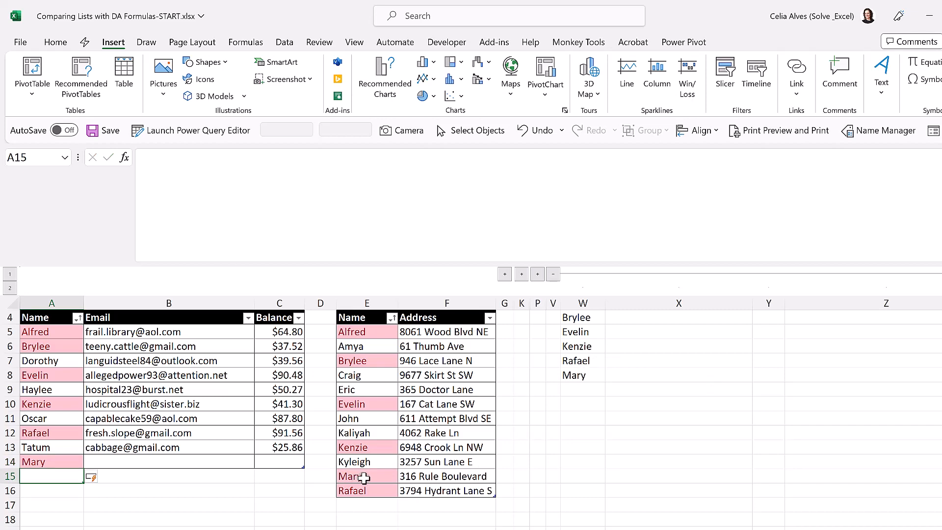
{"action": "key", "text": "ctrl+z"}
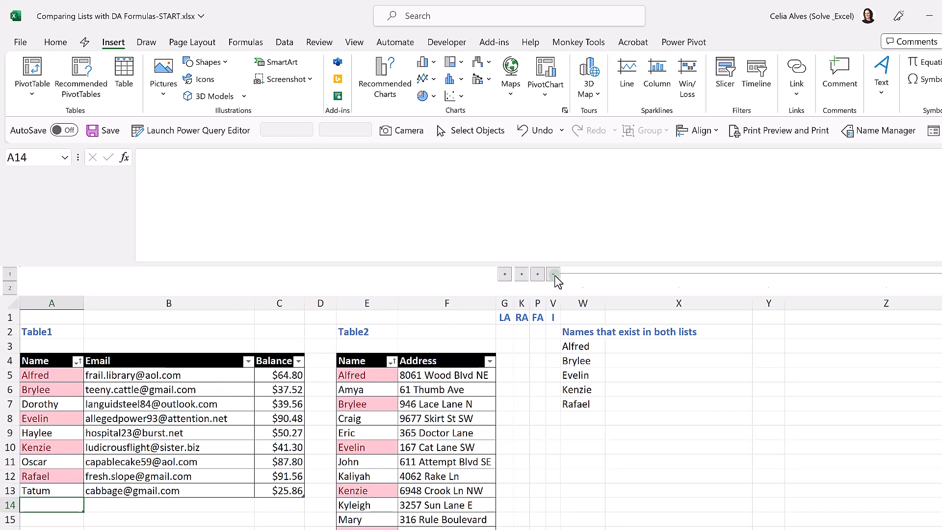
Collapse the I column group and enter =Table1[Name] in AB3 under the Left Outer heading.
{"action": "left_click", "coordinate": [554, 276]}
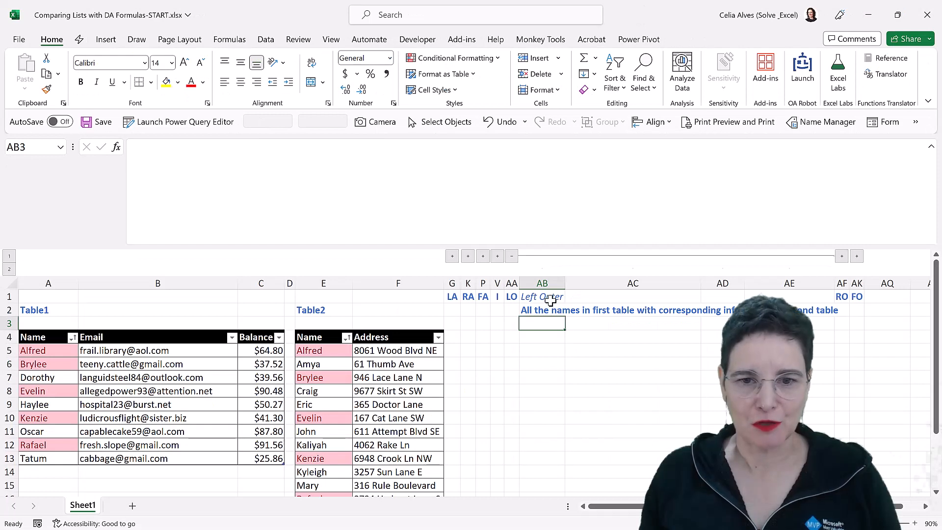
{"action": "left_click", "coordinate": [553, 312]}
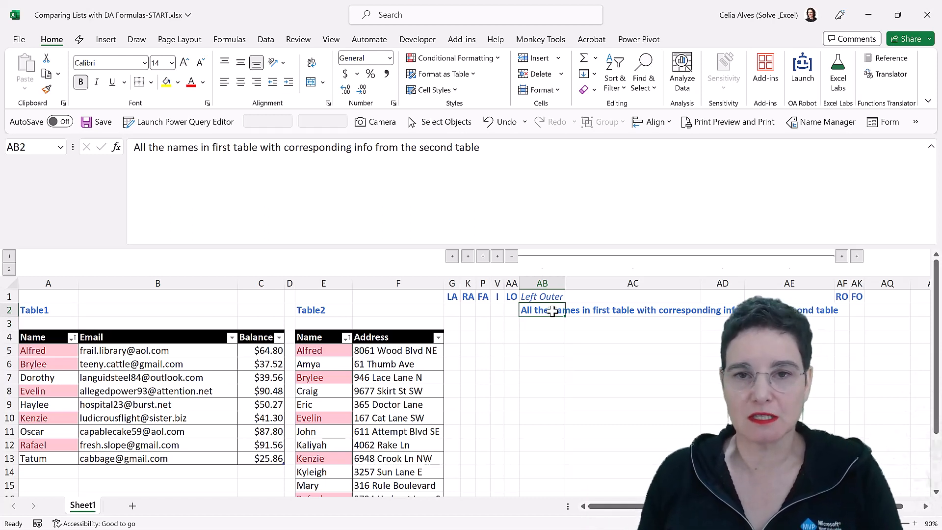
{"action": "left_click", "coordinate": [553, 320]}
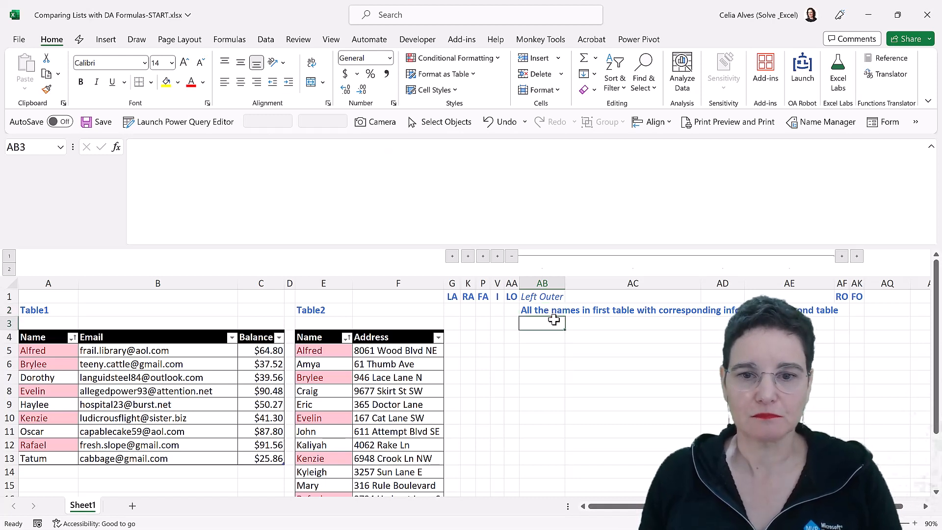
{"action": "type", "text": "="}
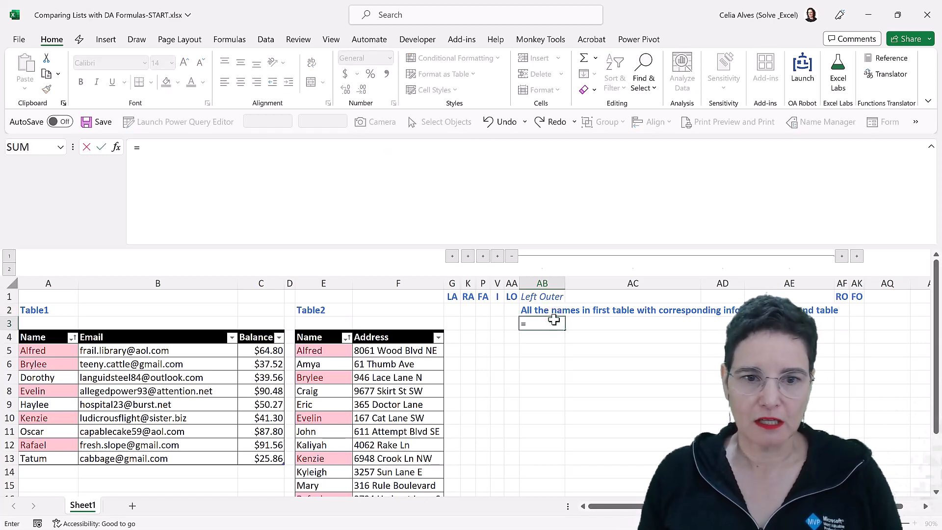
{"action": "left_click", "coordinate": [48, 329]}
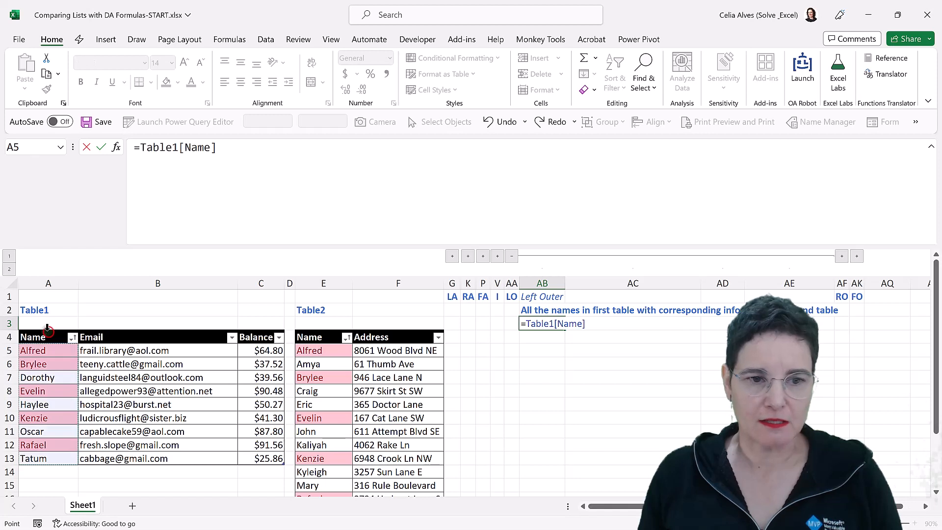
{"action": "key", "text": "Return"}
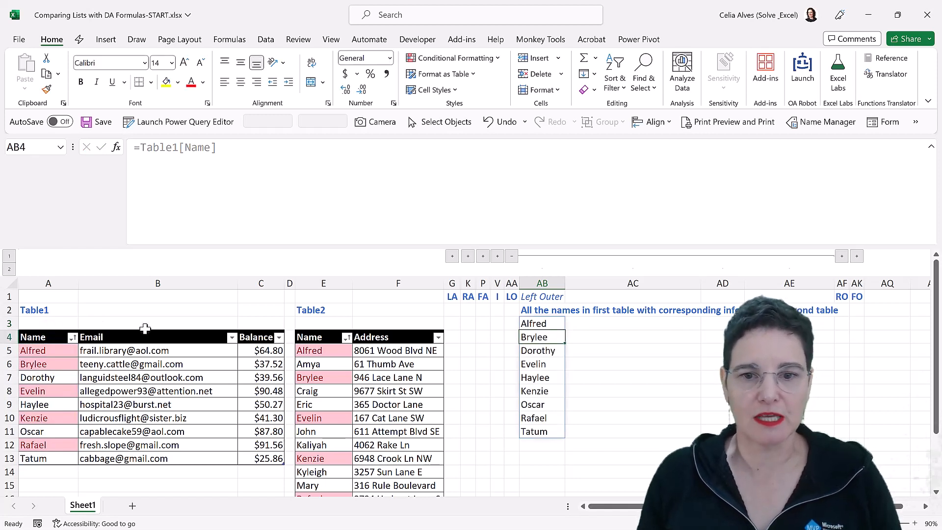
Begin an XLOOKUP formula in AC3 with the spilled range AB3# as the lookup value.
{"action": "left_click", "coordinate": [578, 326]}
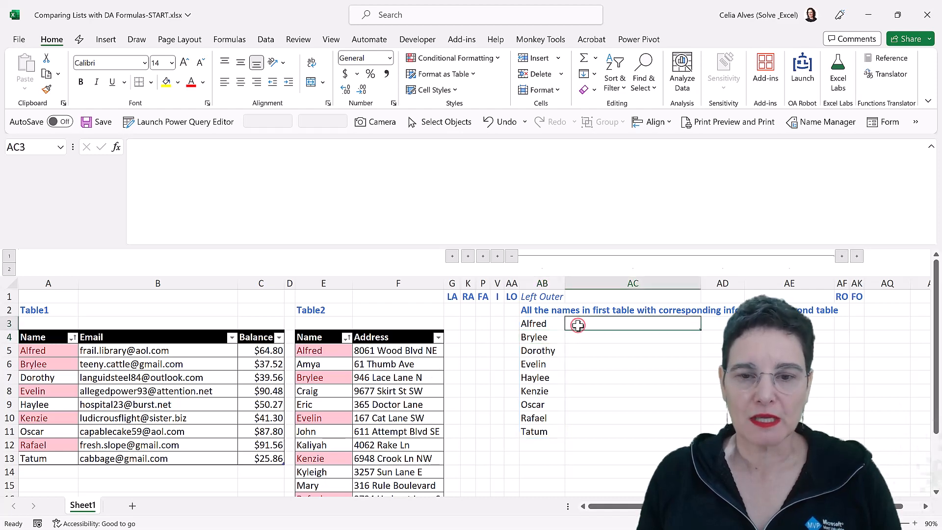
{"action": "type", "text": "="}
{"action": "type", "text": "xl"}
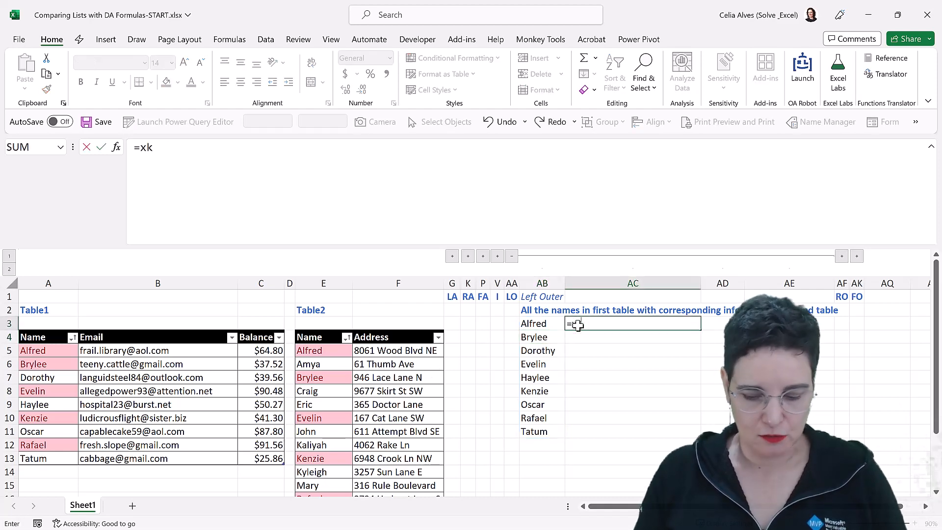
{"action": "key", "text": "Tab"}
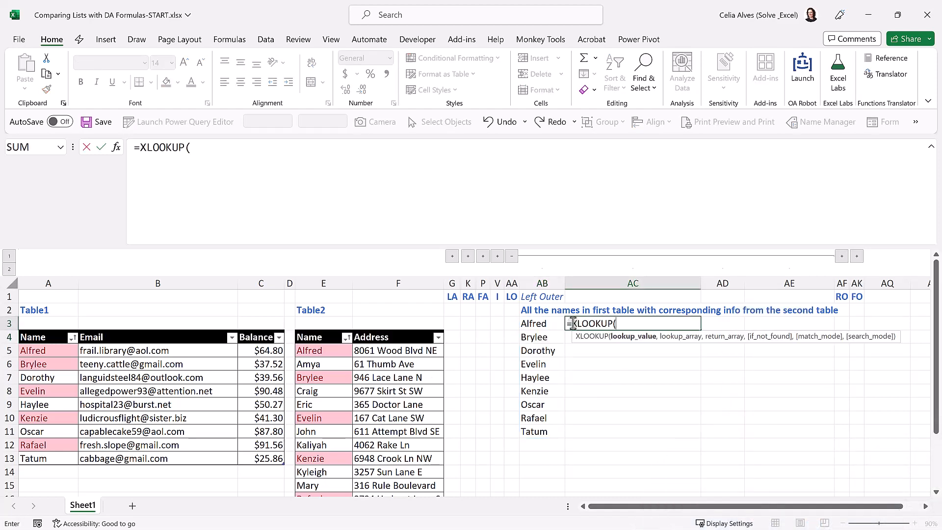
{"action": "left_click", "coordinate": [543, 323]}
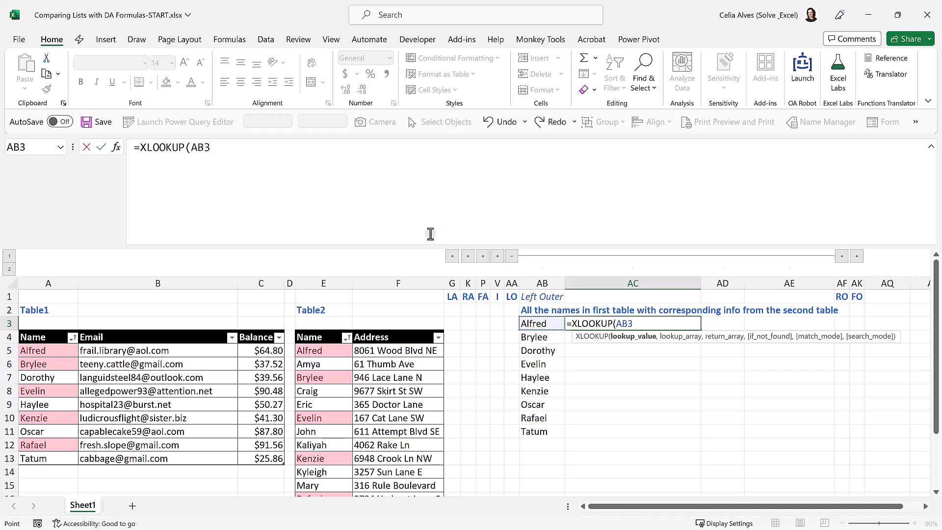
{"action": "left_click", "coordinate": [302, 156]}
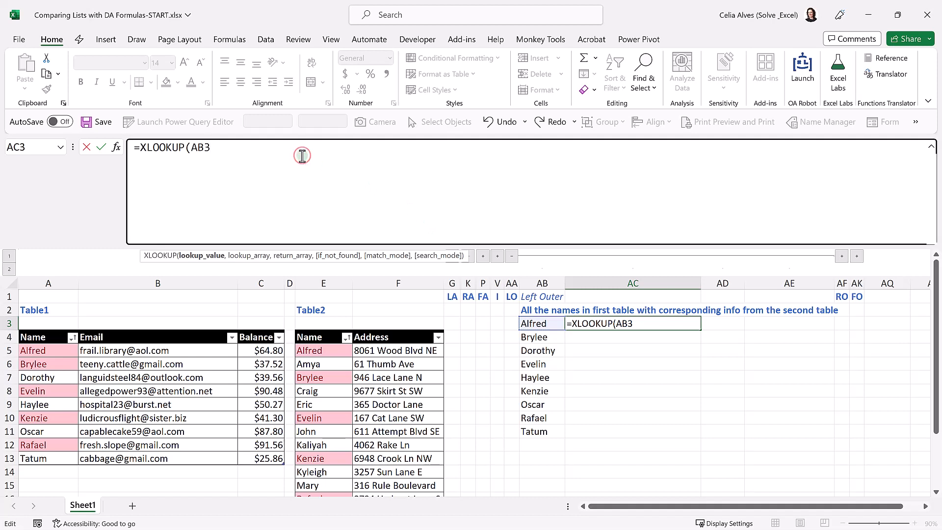
{"action": "type", "text": "#"}
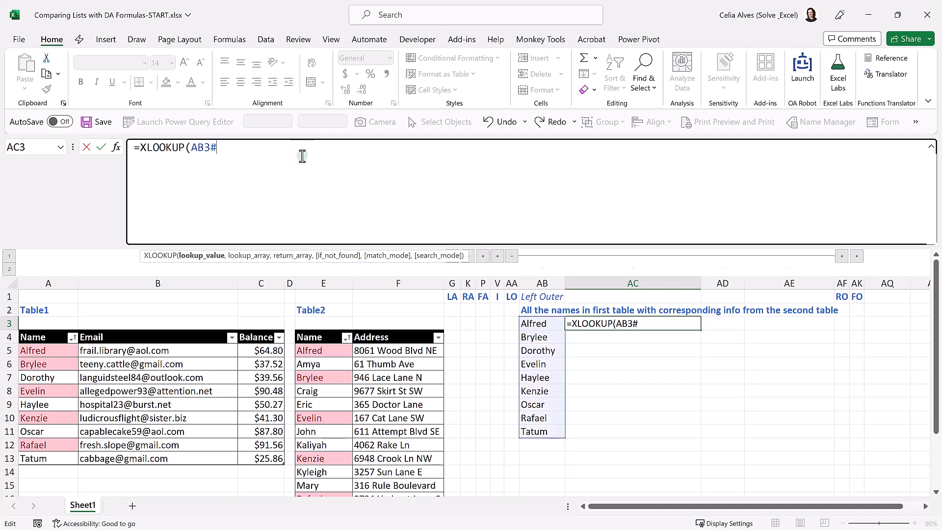
{"action": "type", "text": ","}
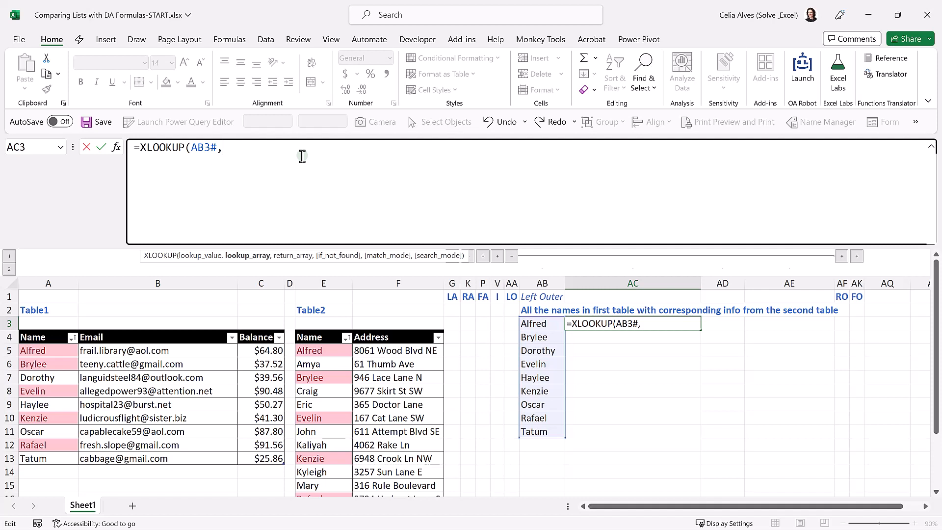
Complete the AC3 XLOOKUP with Table2[Name], Table2[Address], "" for not found and match mode 0, and review the AB3 and AC3 formulas.
{"action": "left_click", "coordinate": [323, 332]}
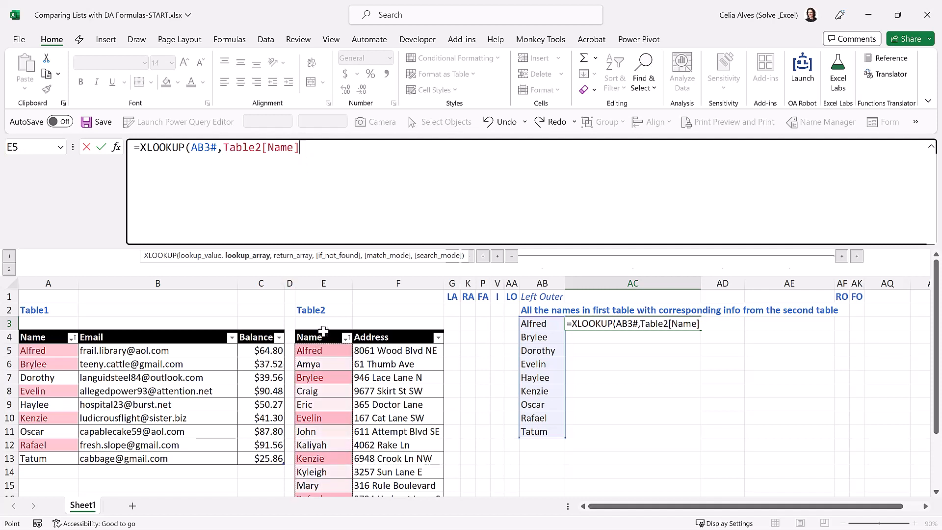
{"action": "type", "text": ","}
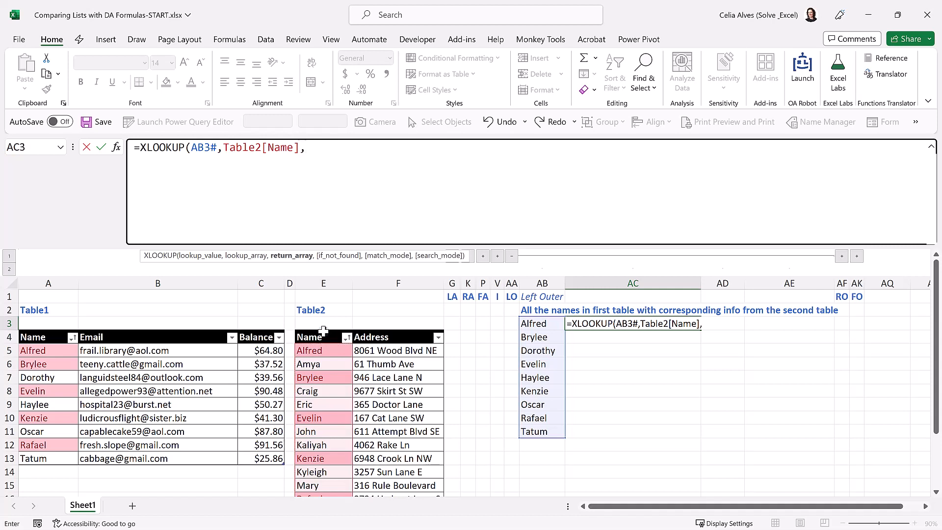
{"action": "left_click", "coordinate": [366, 332]}
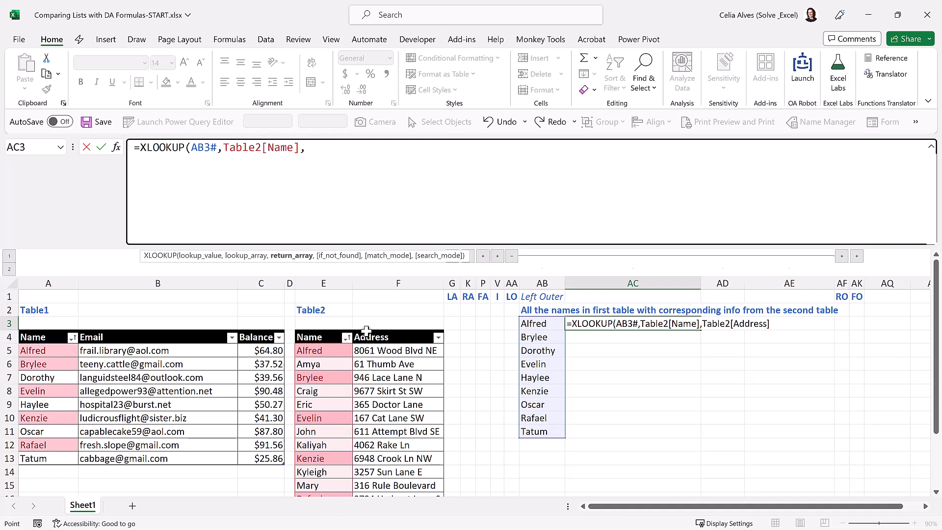
{"action": "type", "text": ","}
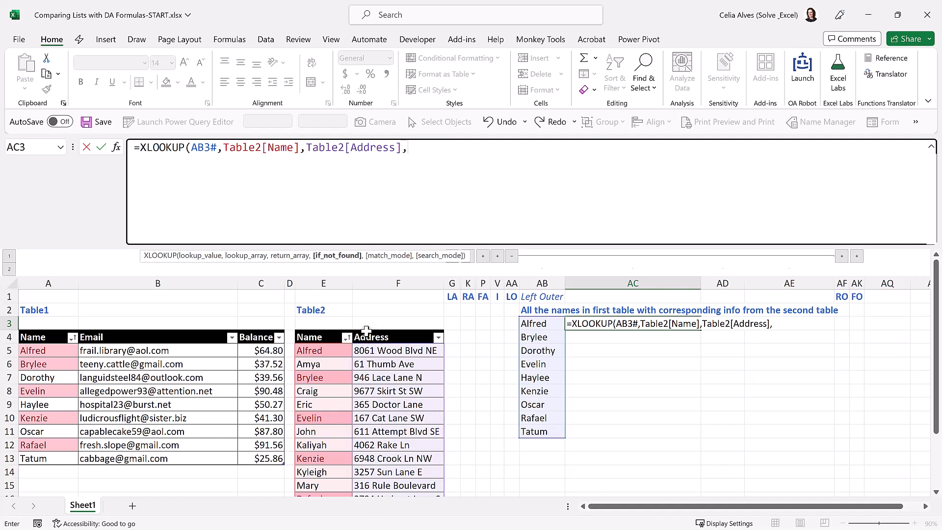
{"action": "type", "text": "\"\","}
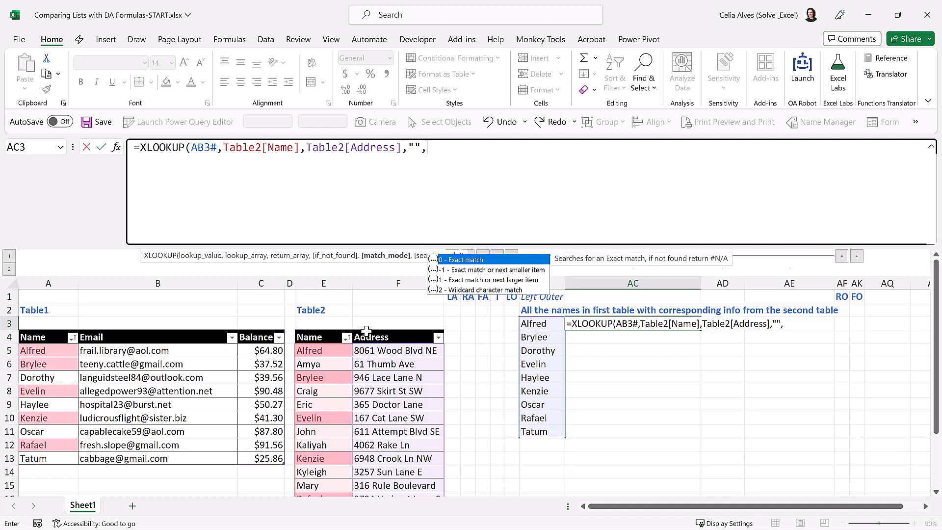
{"action": "type", "text": "0)"}
{"action": "key", "text": "Return"}
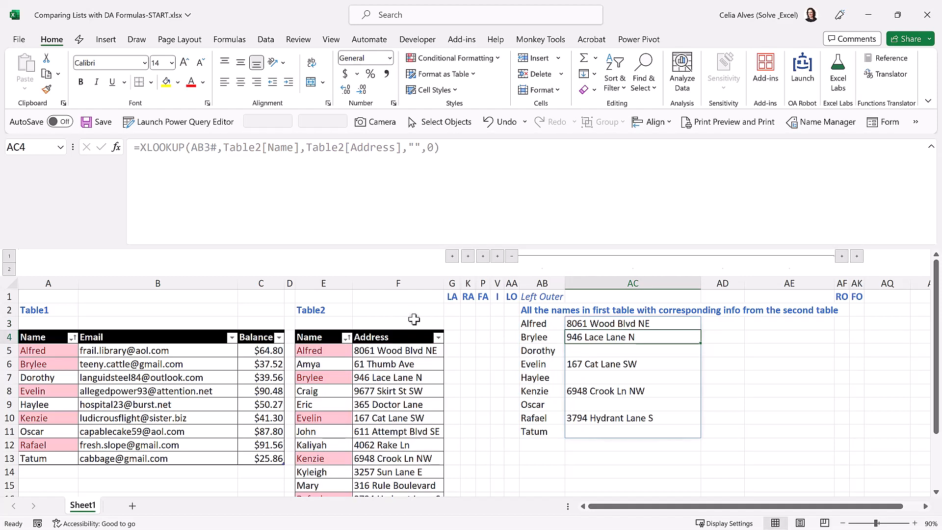
{"action": "left_click", "coordinate": [542, 324]}
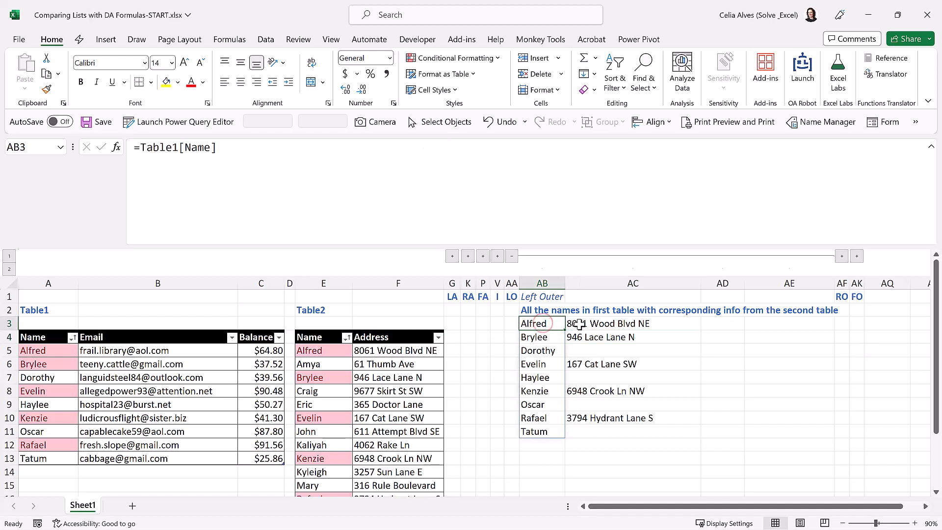
{"action": "left_click", "coordinate": [575, 325]}
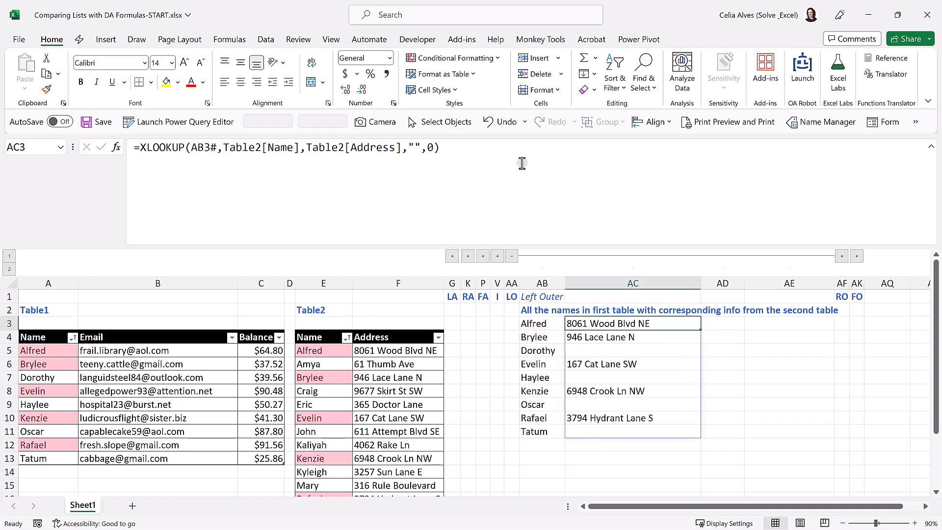
Copy the XLOOKUP expression without its equals sign from AC3 and clear the AC3 formula.
{"action": "left_click_drag", "start_coordinate": [447, 149], "coordinate": [141, 154]}
{"action": "key", "text": "ctrl+c"}
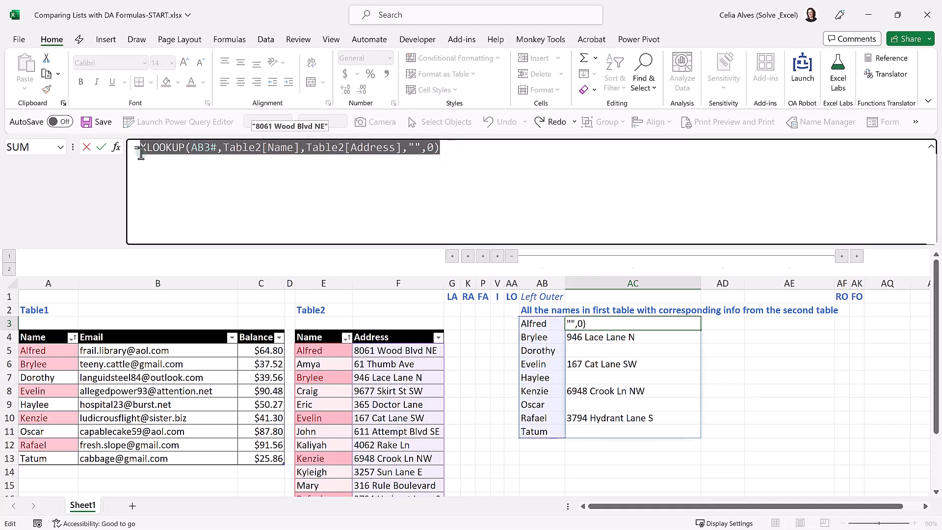
{"action": "key", "text": "BackSpace"}
{"action": "key", "text": "BackSpace"}
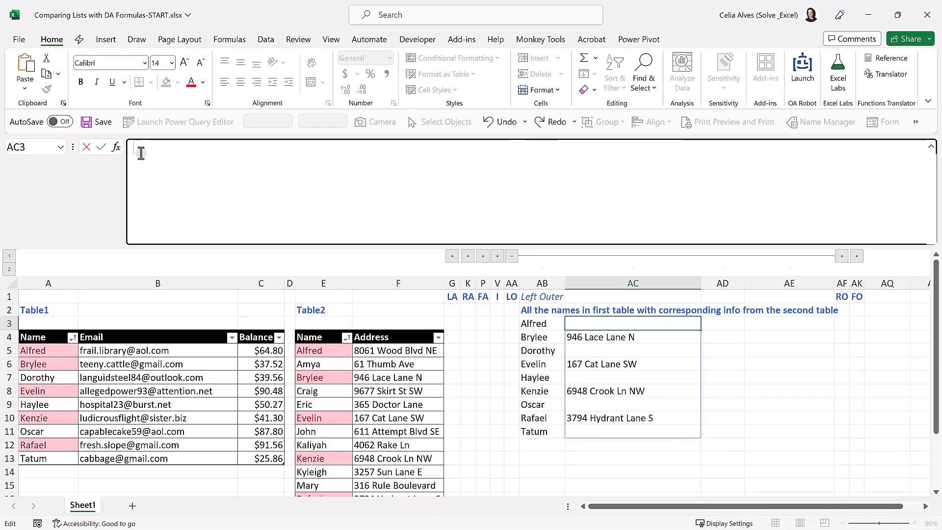
{"action": "key", "text": "Return"}
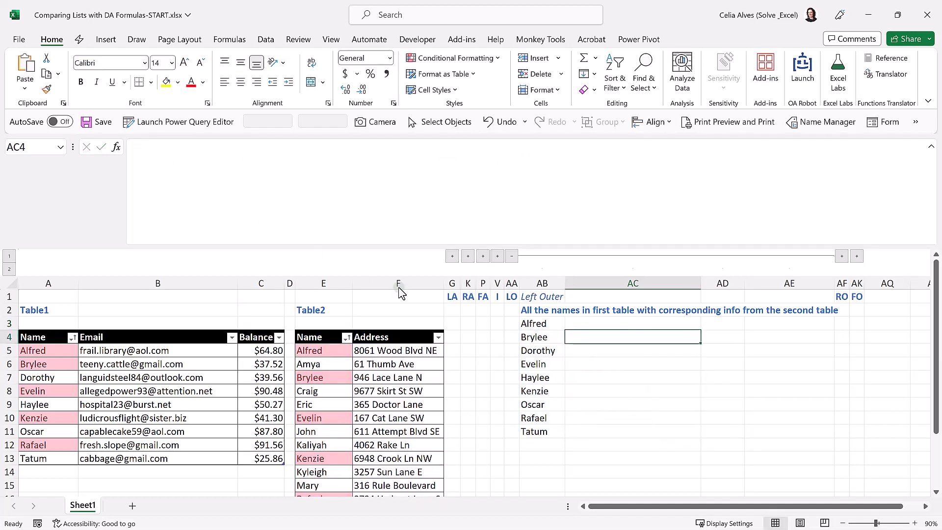
Wrap Table1[Name] in AB3 as the first array of an HSTACK function, on its own line followed by a comma and a new line.
{"action": "left_click", "coordinate": [533, 324]}
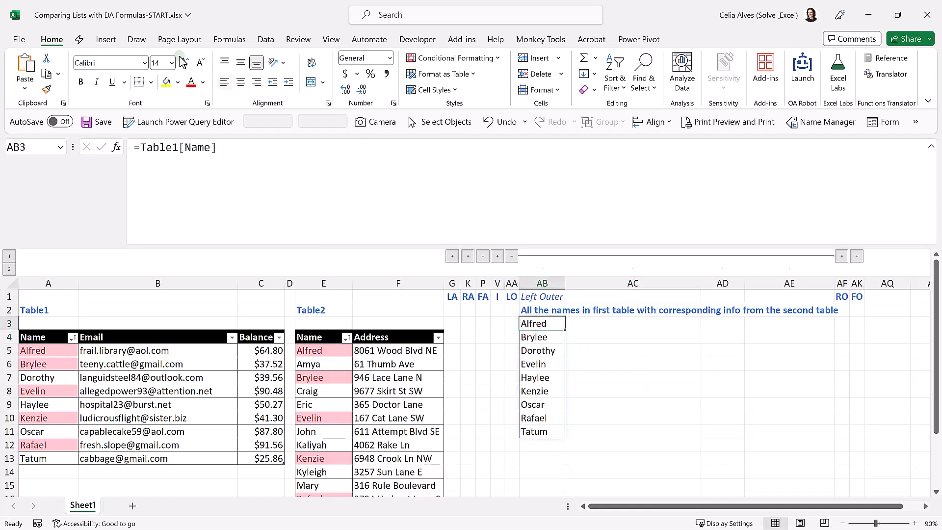
{"action": "left_click", "coordinate": [141, 151]}
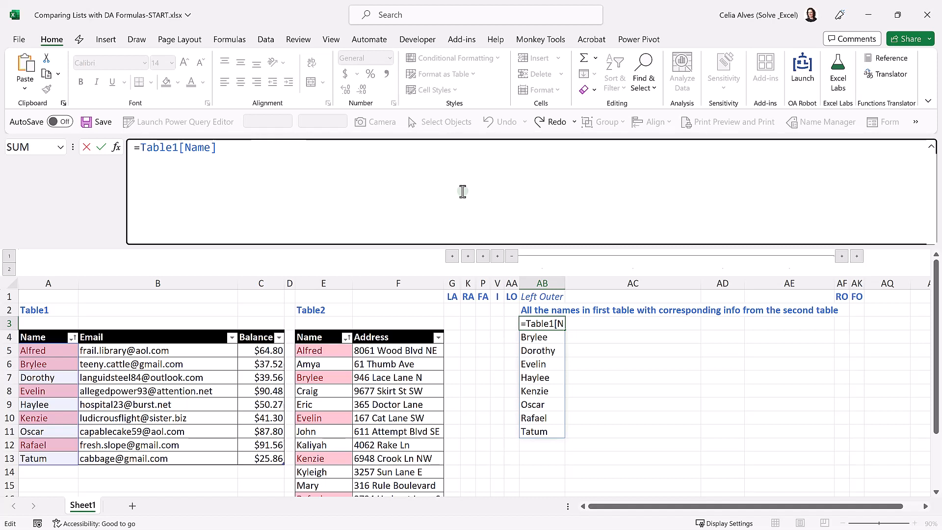
{"action": "type", "text": "HSTACK"}
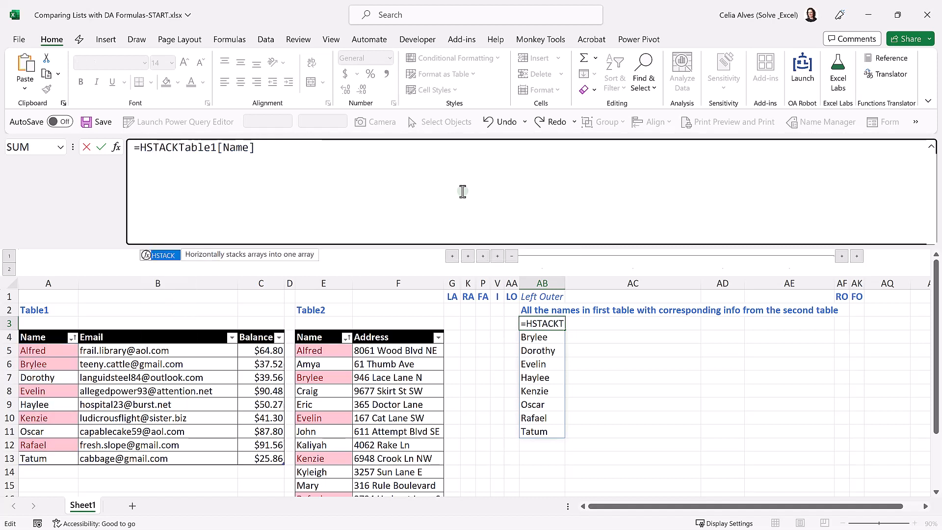
{"action": "type", "text": "("}
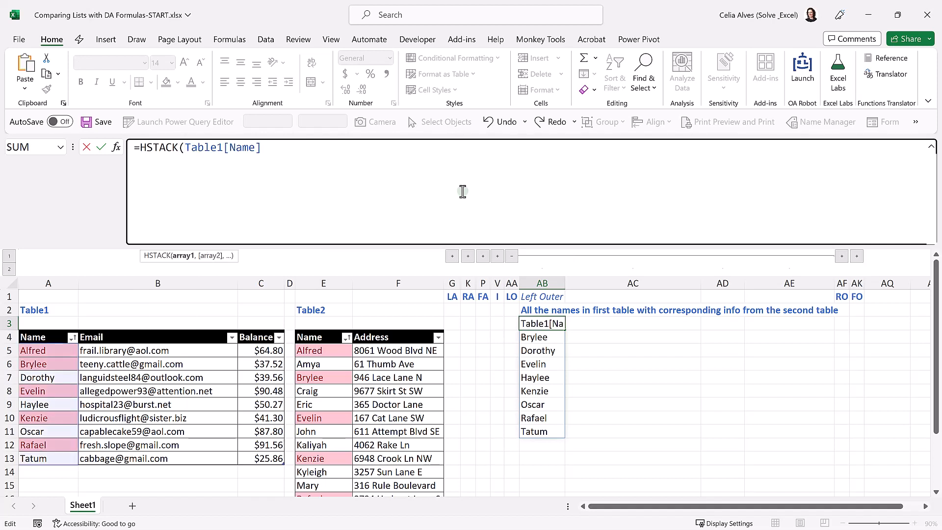
{"action": "key", "text": "alt+Return"}
{"action": "left_click", "coordinate": [234, 169]}
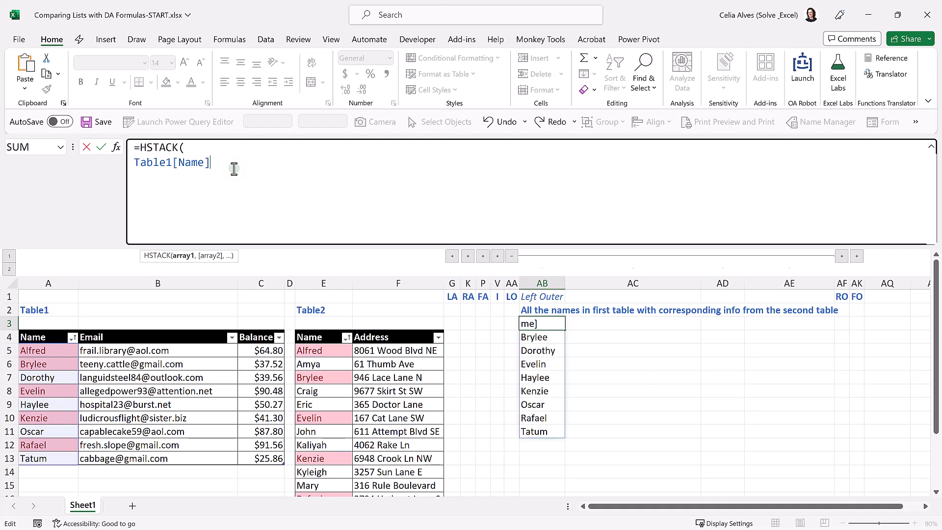
{"action": "type", "text": ","}
{"action": "key", "text": "alt+Return"}
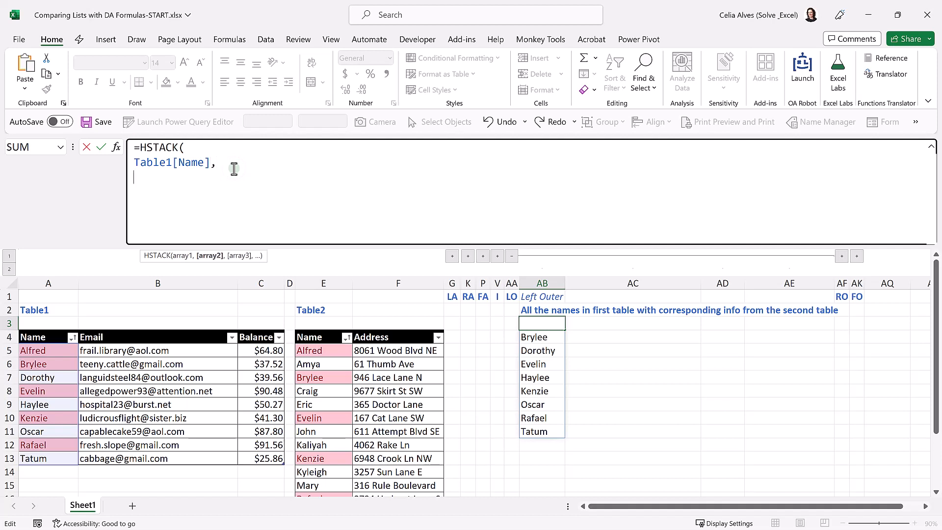
Paste the XLOOKUP as the second HSTACK array, replace AB3# with Table1[Name] as its lookup value, and enter the AB3 formula.
{"action": "key", "text": "ctrl+v"}
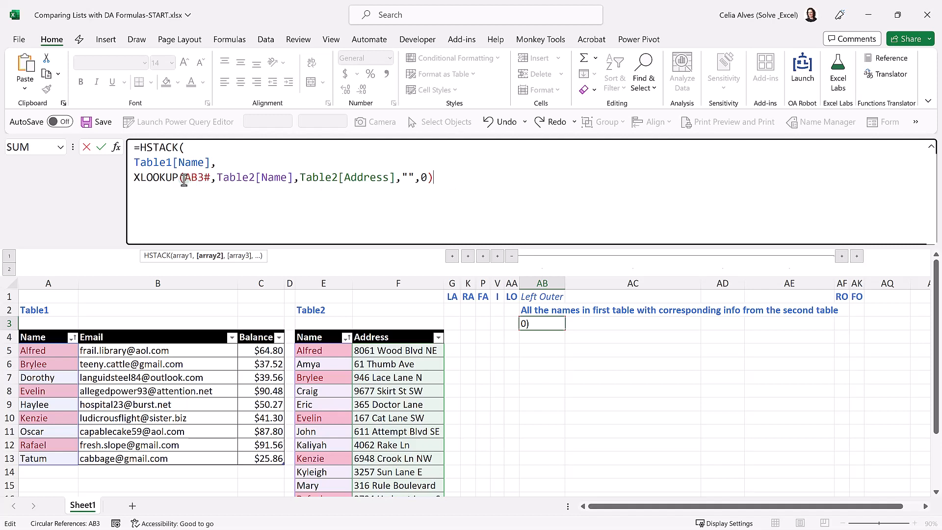
{"action": "left_click_drag", "start_coordinate": [185, 179], "coordinate": [210, 180]}
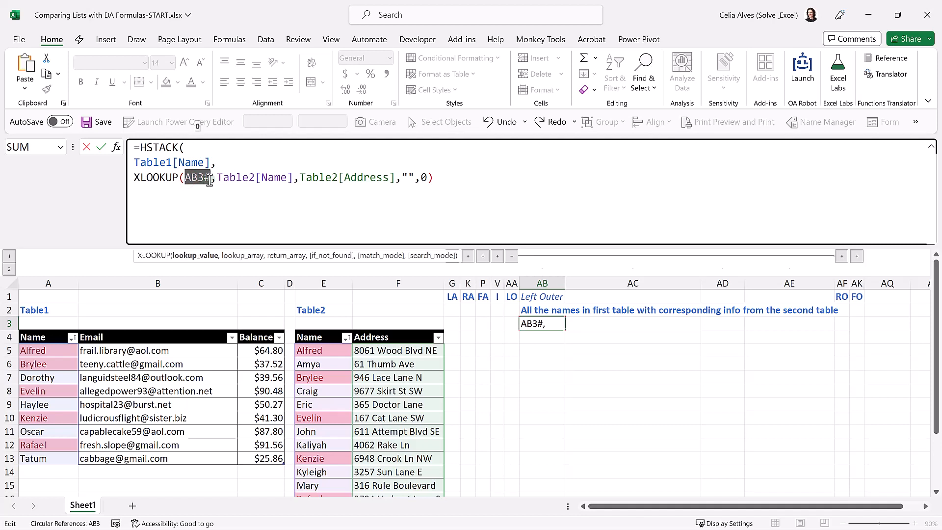
{"action": "key", "text": "BackSpace"}
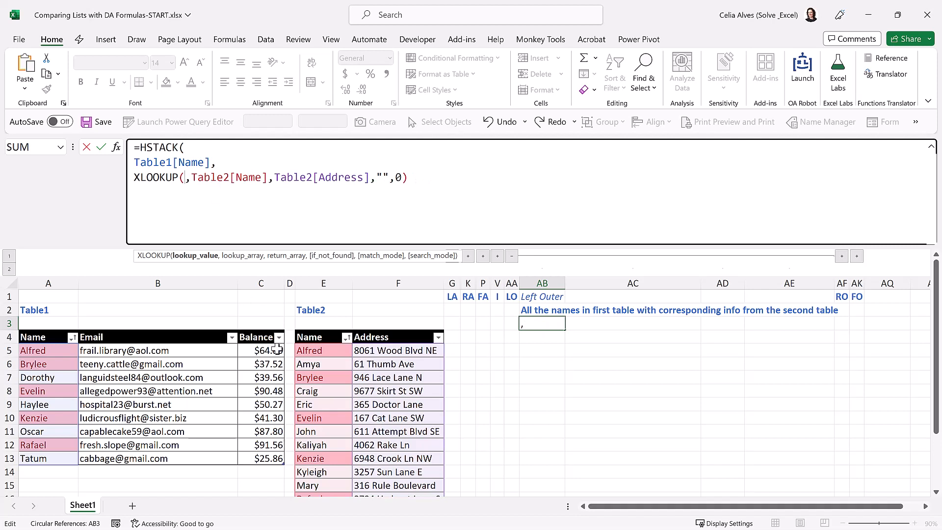
{"action": "left_click", "coordinate": [52, 327]}
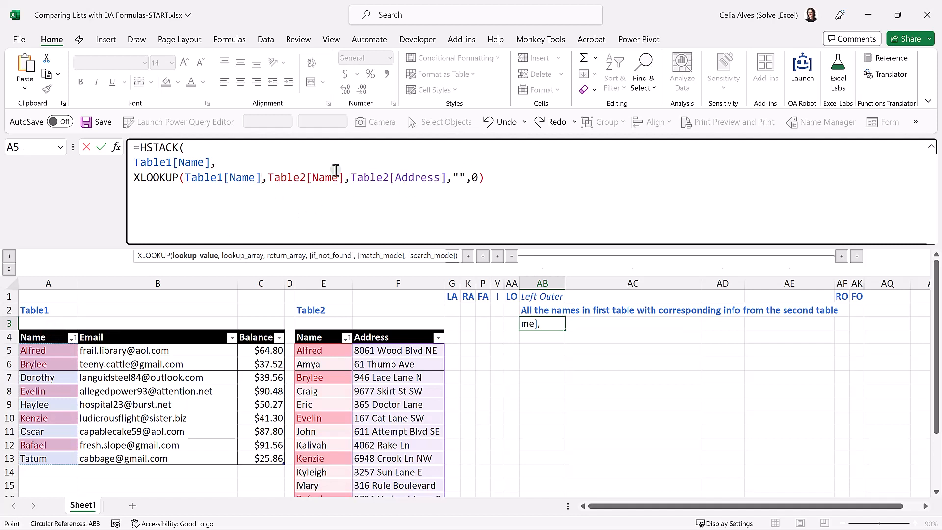
{"action": "left_click", "coordinate": [525, 174]}
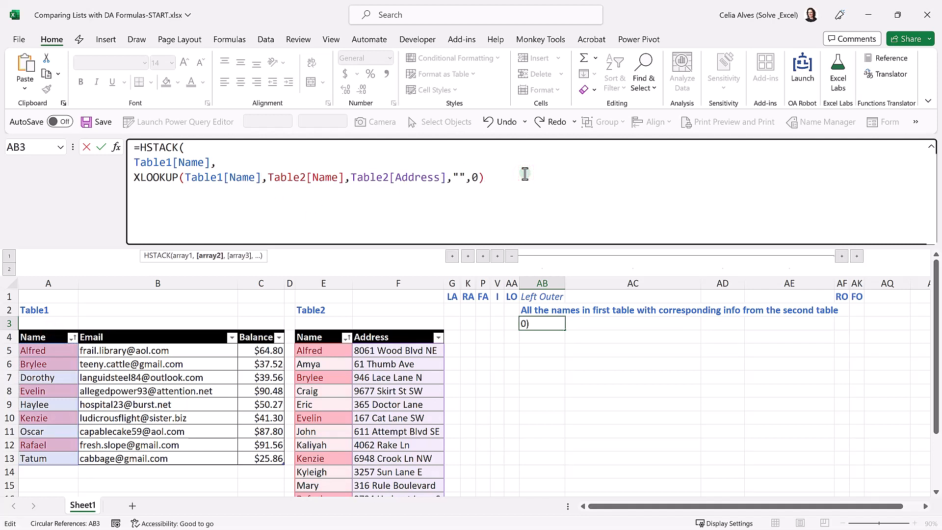
{"action": "type", "text": ")"}
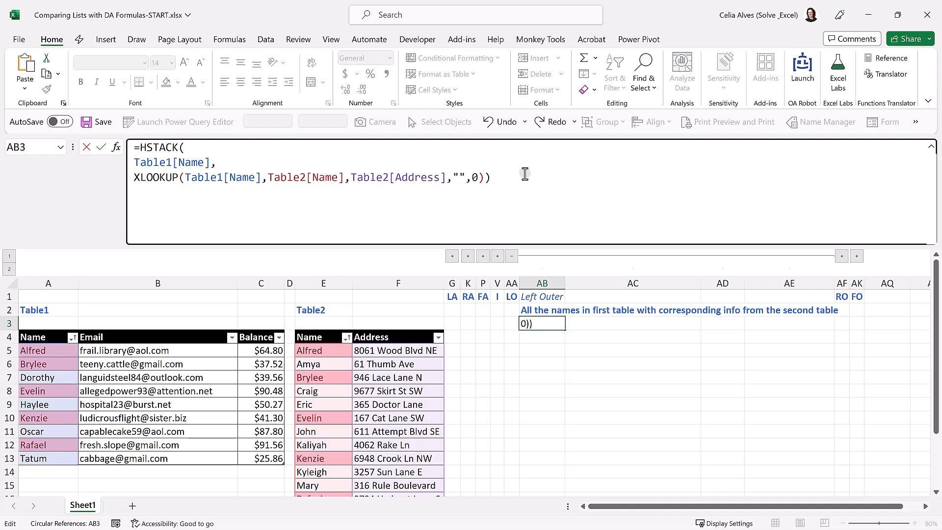
{"action": "key", "text": "Return"}
{"action": "left_click", "coordinate": [551, 326]}
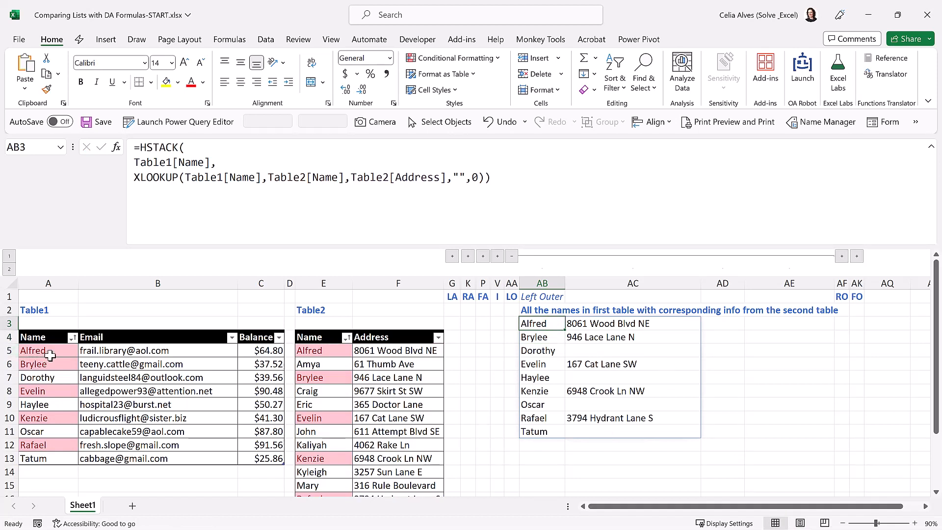
Compare the spilled left outer join names and addresses with the first address in Table2.
{"action": "left_click", "coordinate": [385, 349]}
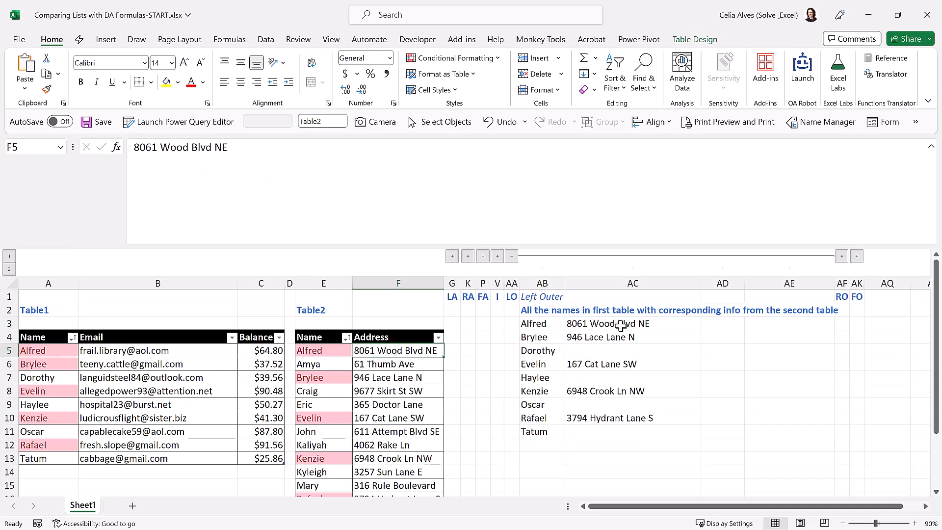
{"action": "left_click_drag", "start_coordinate": [535, 390], "coordinate": [534, 432]}
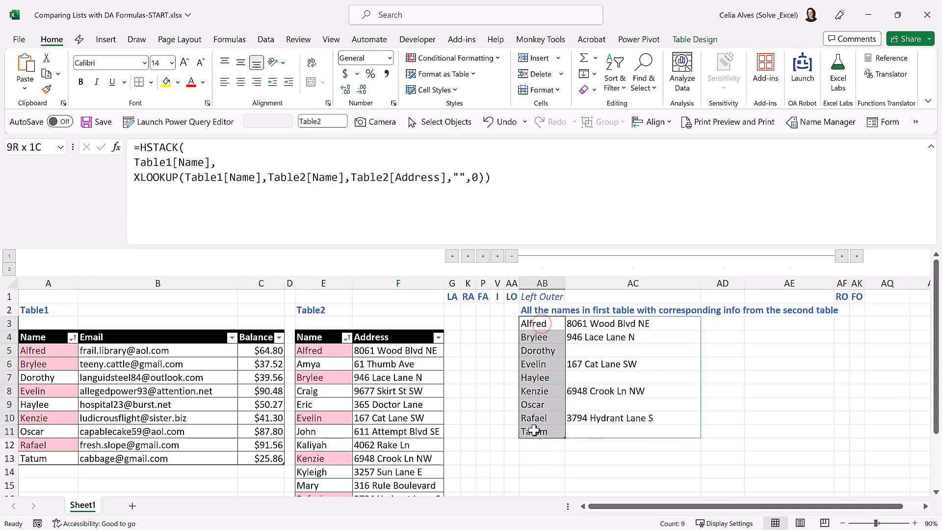
{"action": "left_click", "coordinate": [529, 325]}
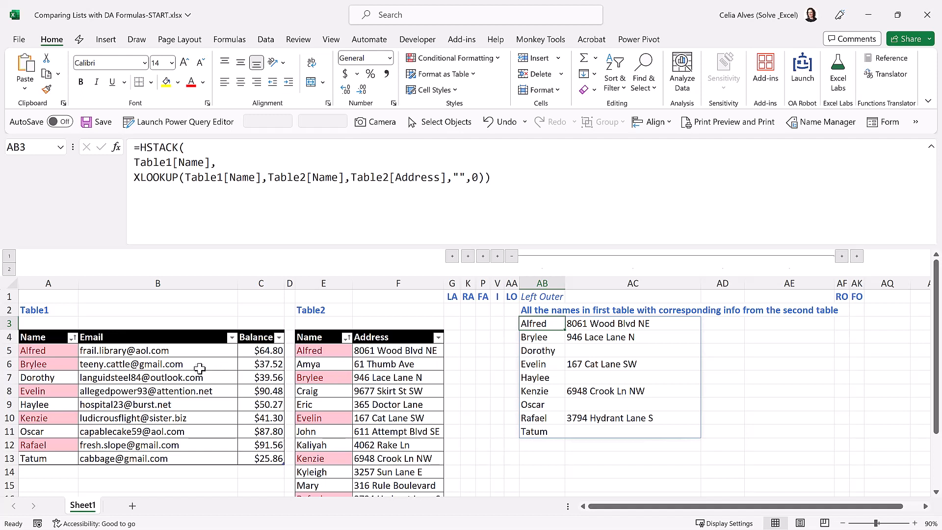
Copy the AB3 HSTACK formula, collapse the LO column group, expand the RO group, and paste the formula into AG3 for editing.
{"action": "left_click_drag", "start_coordinate": [503, 177], "coordinate": [118, 160]}
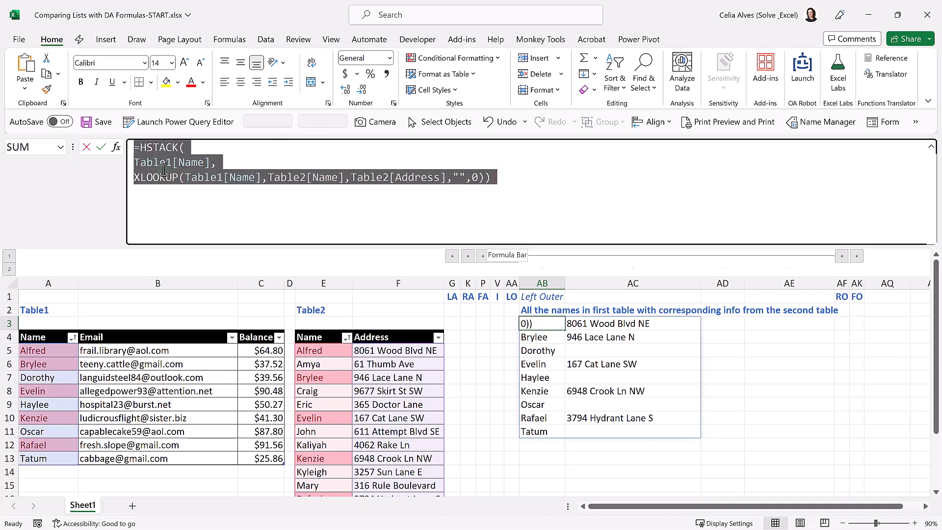
{"action": "key", "text": "ctrl+c"}
{"action": "key", "text": "Escape"}
{"action": "left_click", "coordinate": [512, 256]}
{"action": "left_click", "coordinate": [527, 256]}
{"action": "left_click", "coordinate": [557, 323]}
{"action": "left_click", "coordinate": [353, 206]}
{"action": "key", "text": "ctrl+v"}
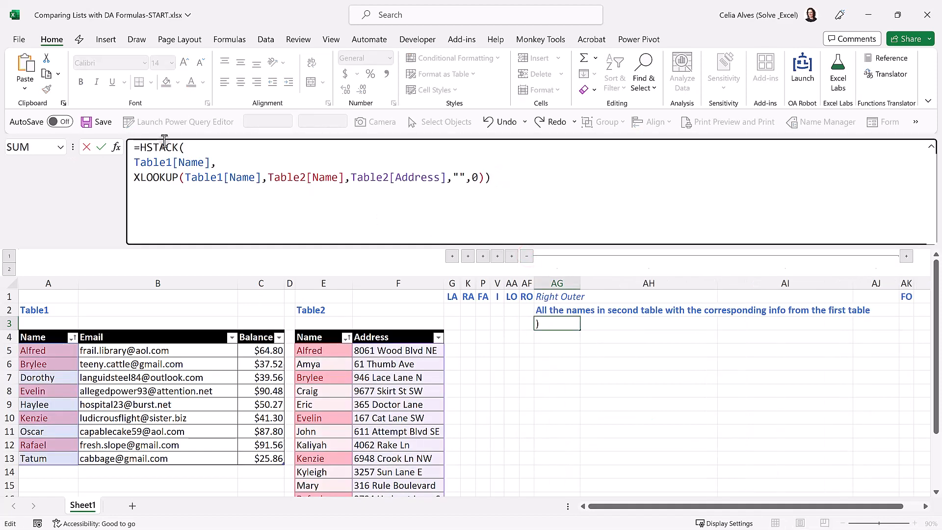
Change the first HSTACK array and the XLOOKUP lookup value in AG3 to Table2[Name], and the lookup array to Table1[Name].
{"action": "left_click", "coordinate": [173, 161]}
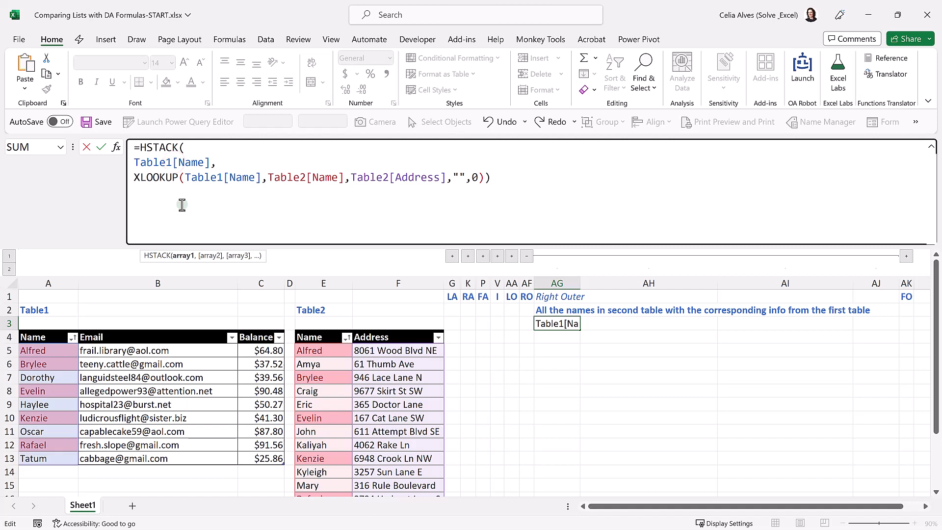
{"action": "key", "text": "BackSpace"}
{"action": "type", "text": "2"}
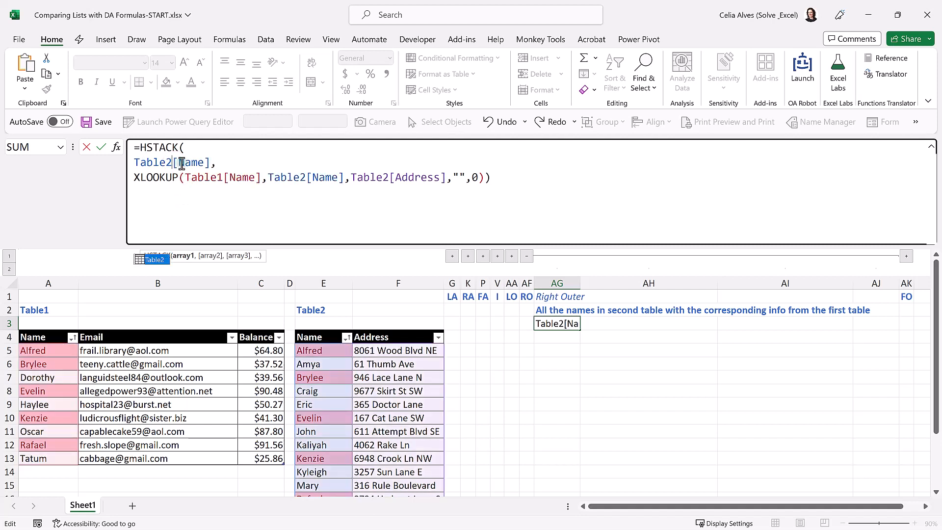
{"action": "left_click", "coordinate": [223, 177]}
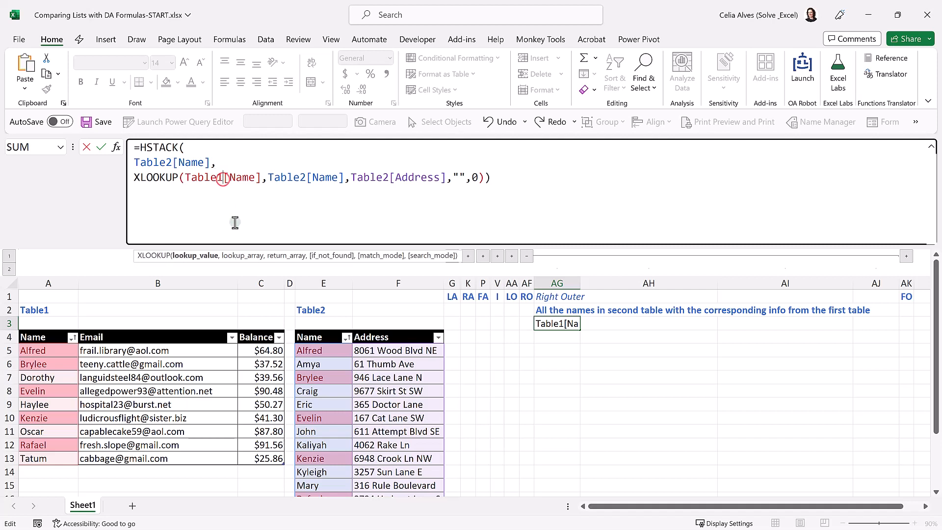
{"action": "key", "text": "BackSpace"}
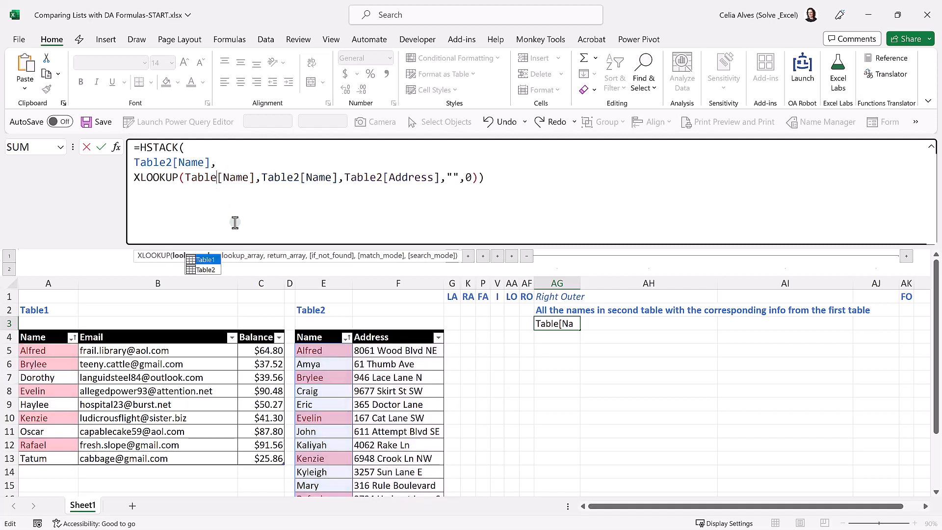
{"action": "type", "text": "2"}
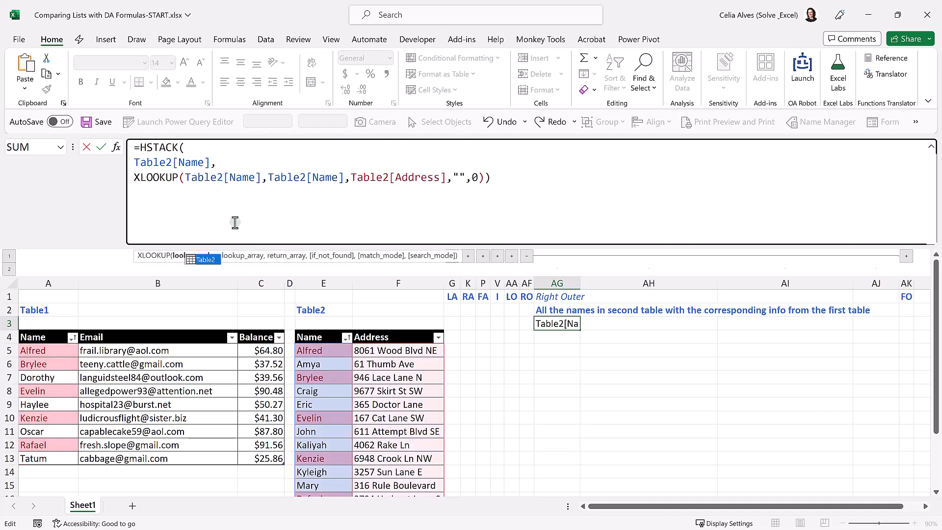
{"action": "left_click", "coordinate": [304, 179]}
{"action": "key", "text": "BackSpace"}
{"action": "type", "text": "1"}
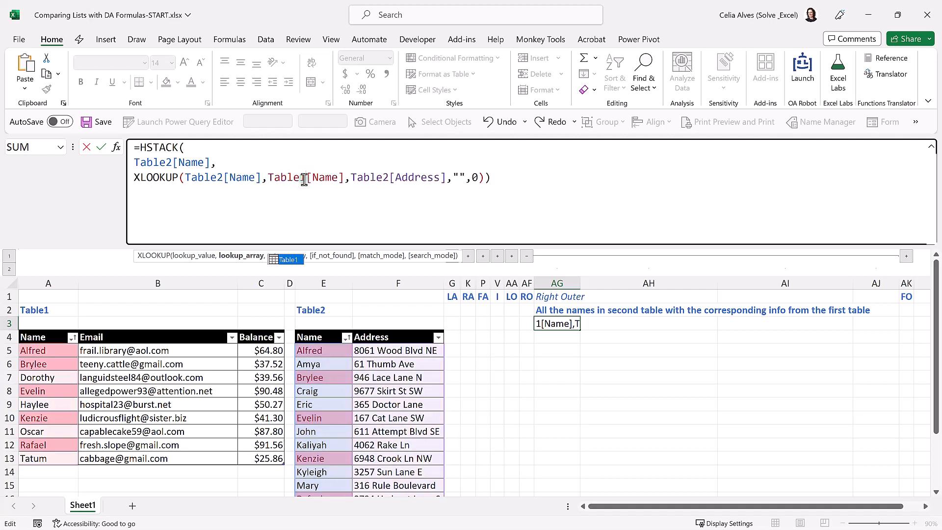
{"action": "left_click", "coordinate": [387, 180]}
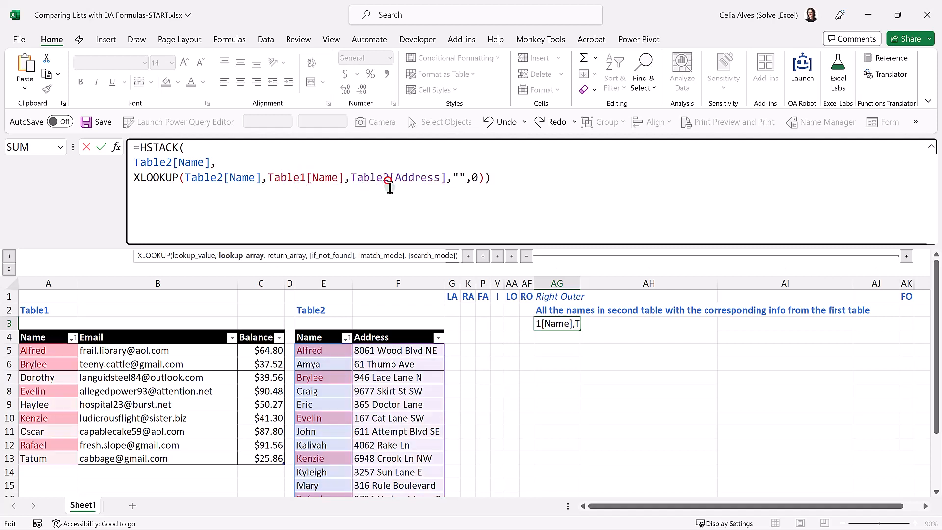
{"action": "key", "text": "BackSpace"}
{"action": "type", "text": "1"}
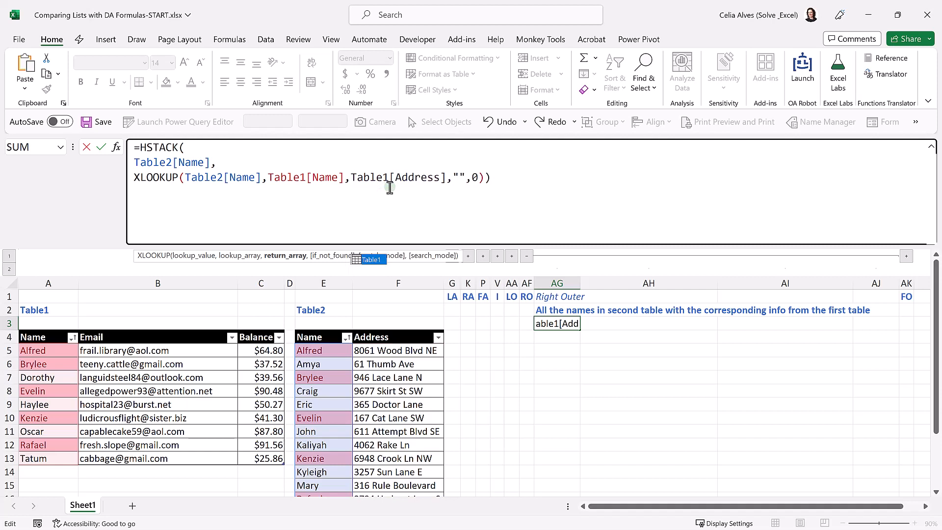
{"action": "left_click", "coordinate": [393, 177]}
{"action": "double_click", "coordinate": [393, 177]}
{"action": "left_click", "coordinate": [392, 175]}
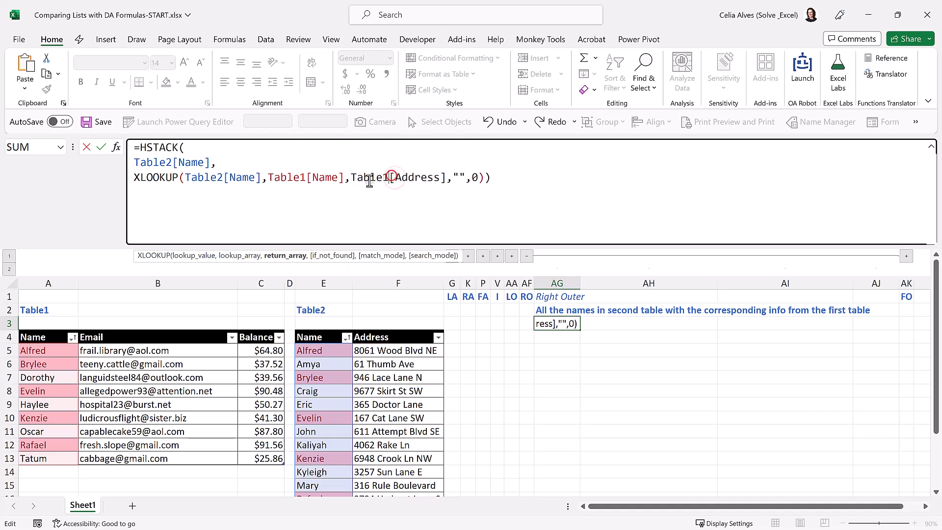
Replace the XLOOKUP return array in AG3 with Table1[[Email]:[Balance]], enter the formula, and check the spilled result.
{"action": "left_click_drag", "start_coordinate": [352, 178], "coordinate": [439, 186]}
{"action": "key", "text": "Delete"}
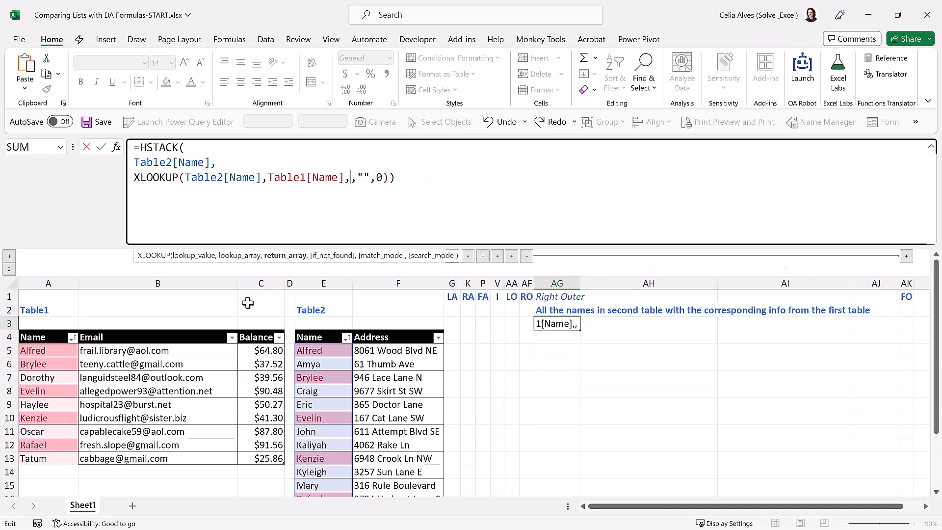
{"action": "left_click", "coordinate": [104, 333]}
{"action": "left_click_drag", "start_coordinate": [104, 334], "coordinate": [239, 347]}
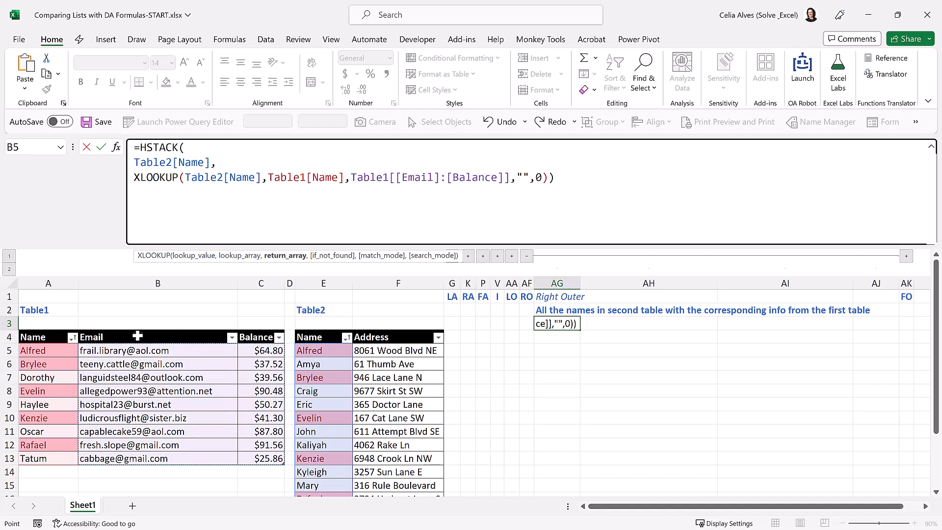
{"action": "key", "text": "Return"}
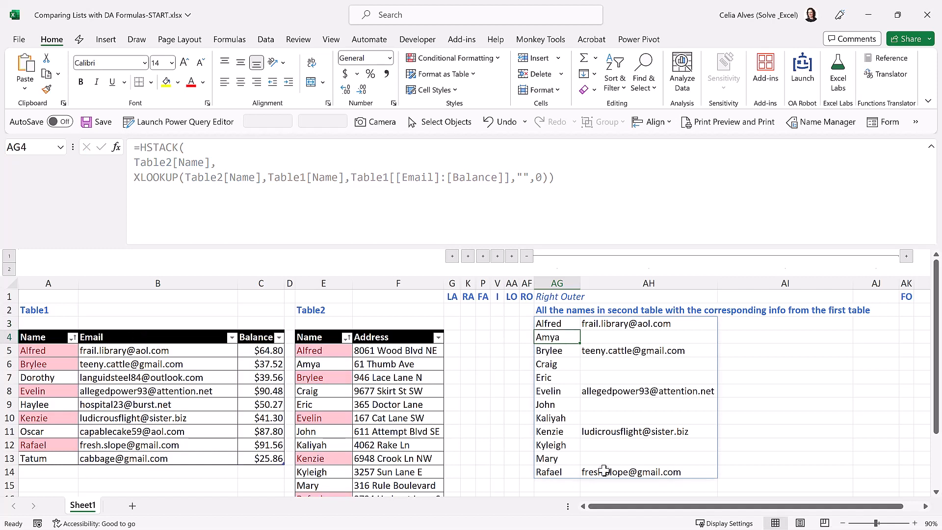
{"action": "left_click", "coordinate": [607, 323]}
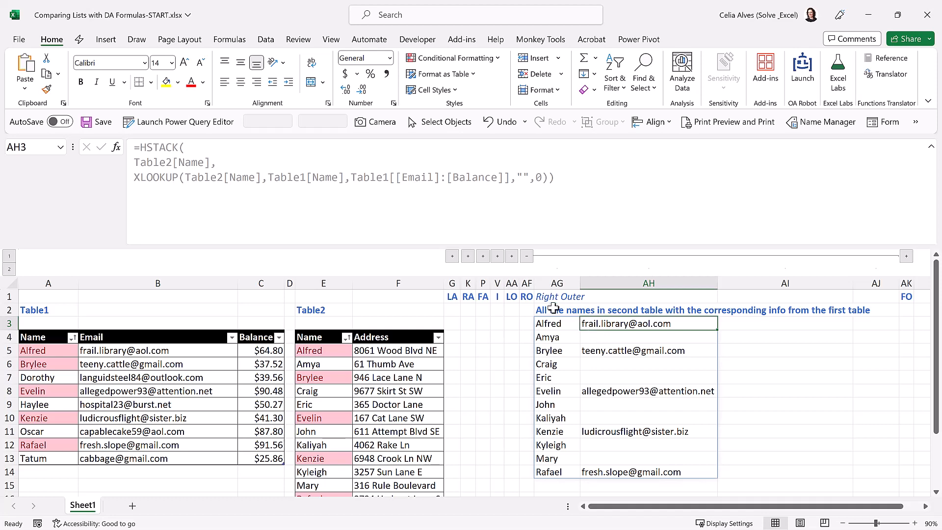
Reduce the XLOOKUP return array in AG3 to Table1[Email] and enter the formula.
{"action": "left_click", "coordinate": [422, 177]}
{"action": "left_click_drag", "start_coordinate": [428, 177], "coordinate": [497, 178]}
{"action": "key", "text": "BackSpace"}
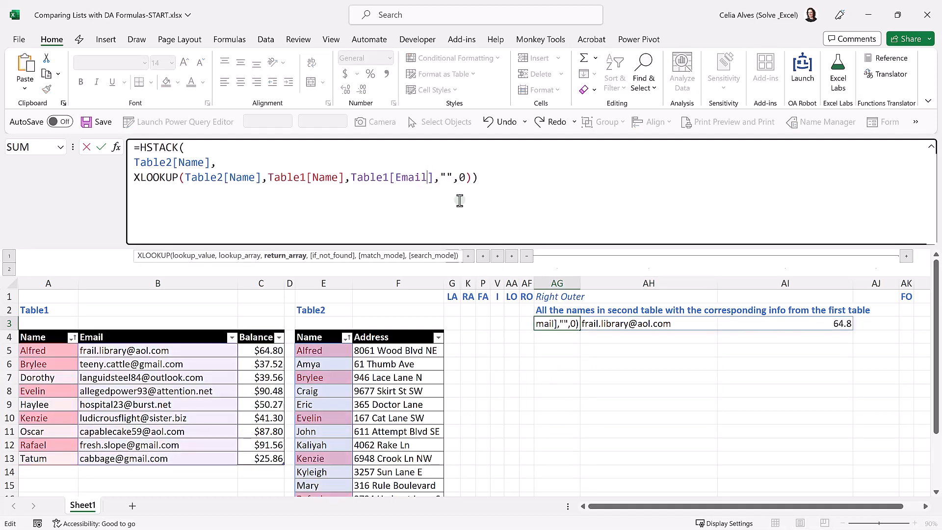
{"action": "left_click", "coordinate": [484, 177]}
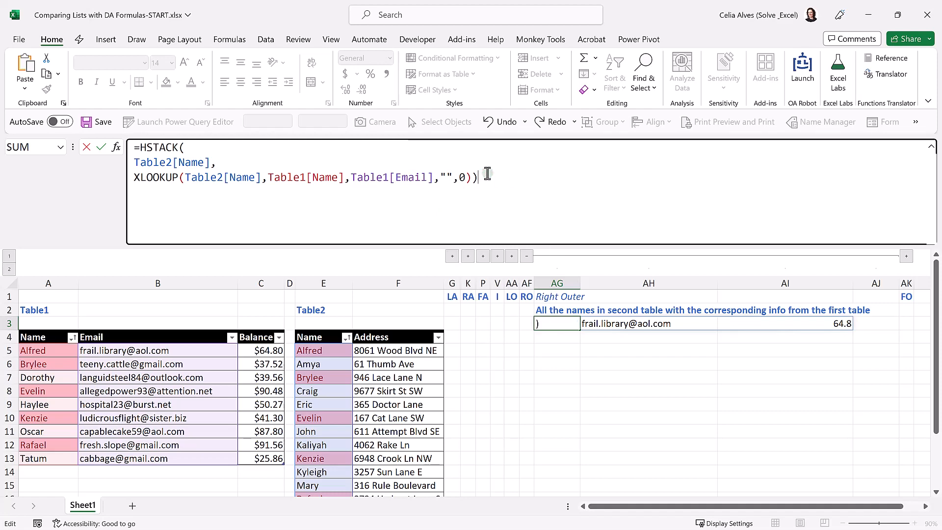
{"action": "key", "text": "Return"}
Add a second XLOOKUP on a new line of the AG3 HSTACK, looking up Table2[Name] in Table1[Name] and returning Table1[Balance].
{"action": "left_click", "coordinate": [559, 325]}
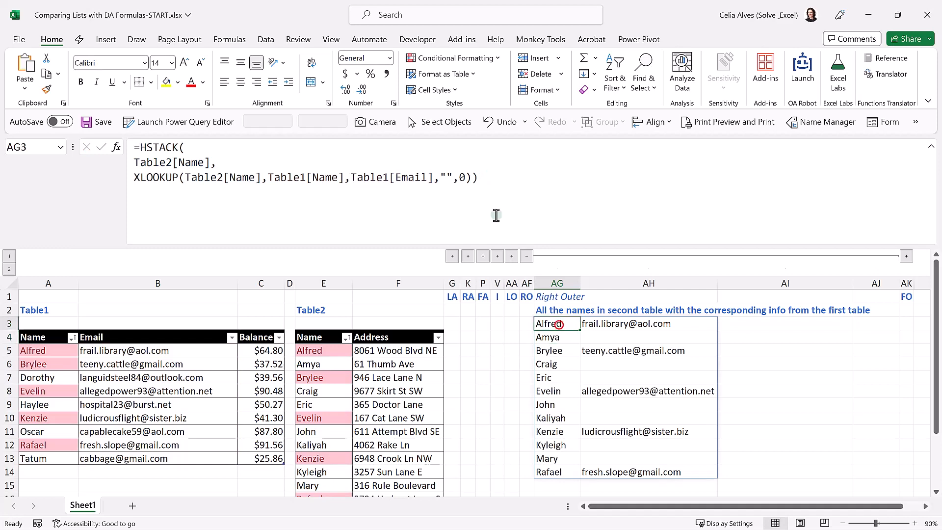
{"action": "left_click", "coordinate": [472, 180]}
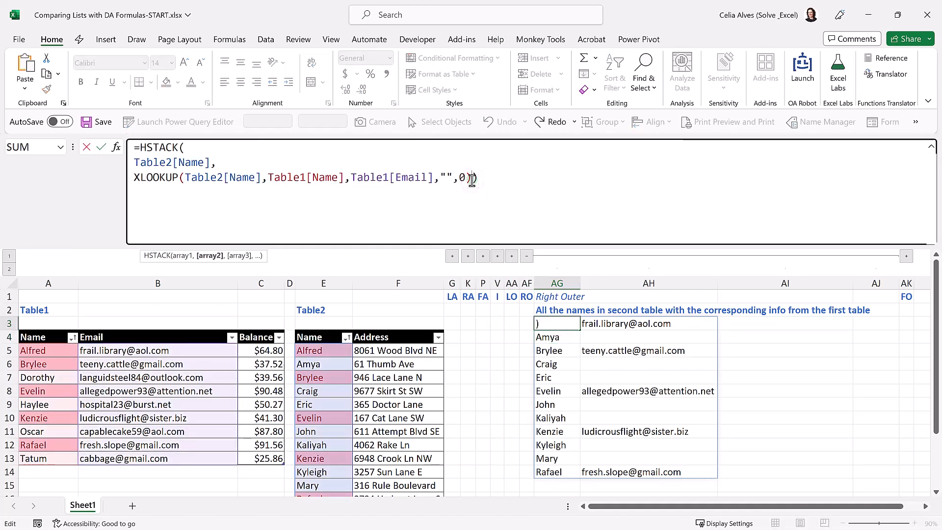
{"action": "type", "text": ", "}
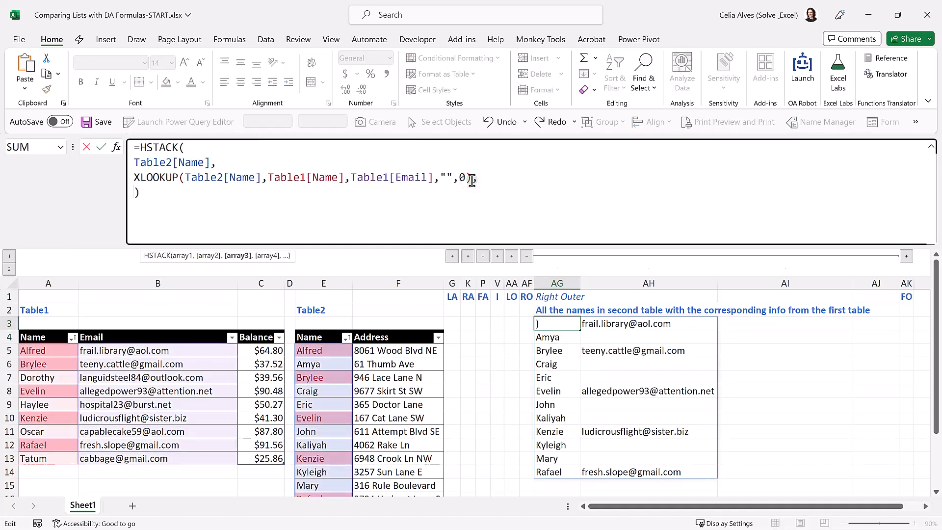
{"action": "type", "text": "XLO"}
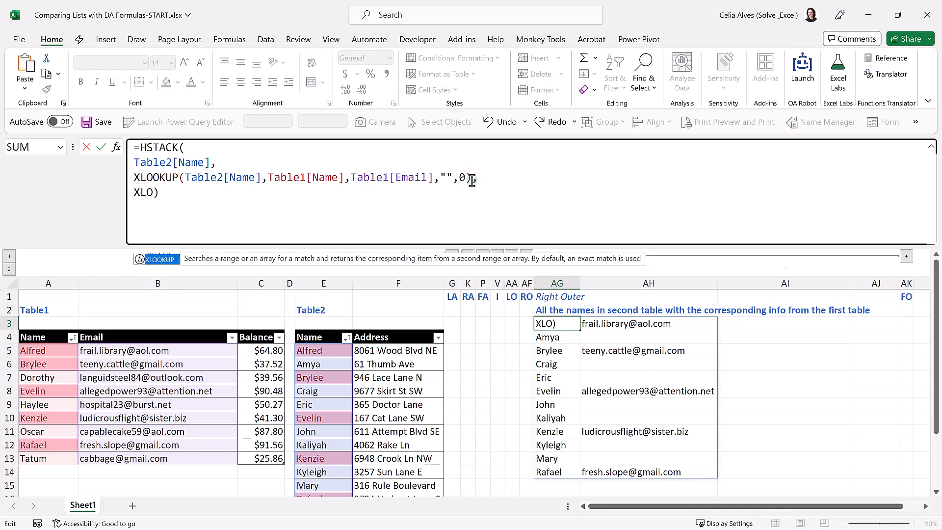
{"action": "key", "text": "Tab"}
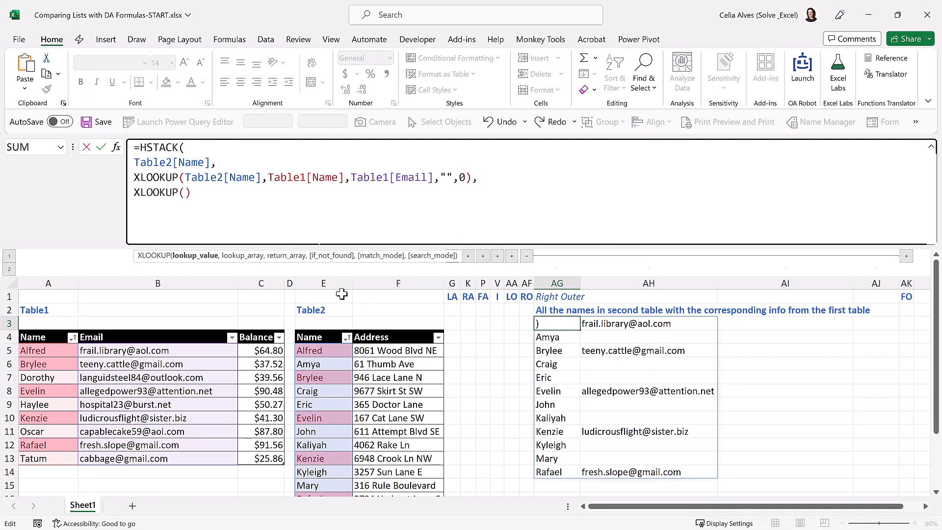
{"action": "left_click", "coordinate": [328, 327]}
{"action": "type", "text": ","}
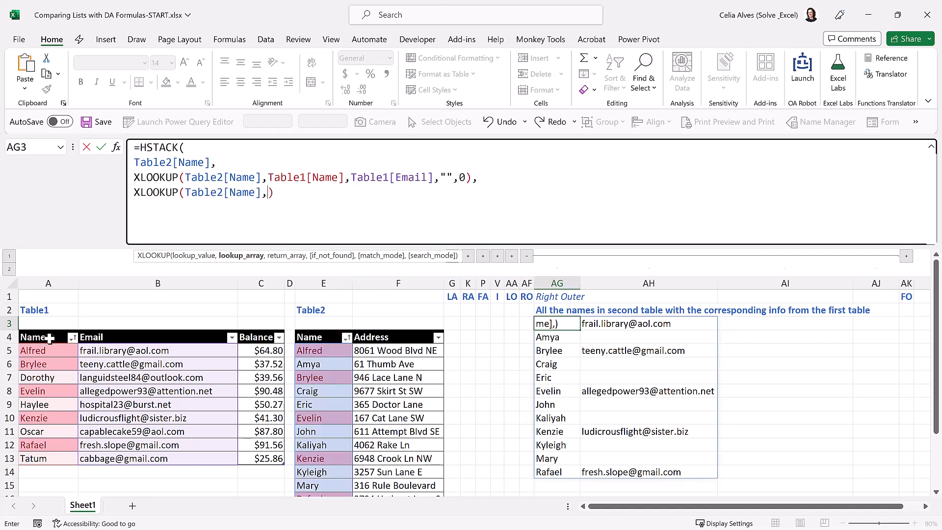
{"action": "left_click", "coordinate": [53, 329]}
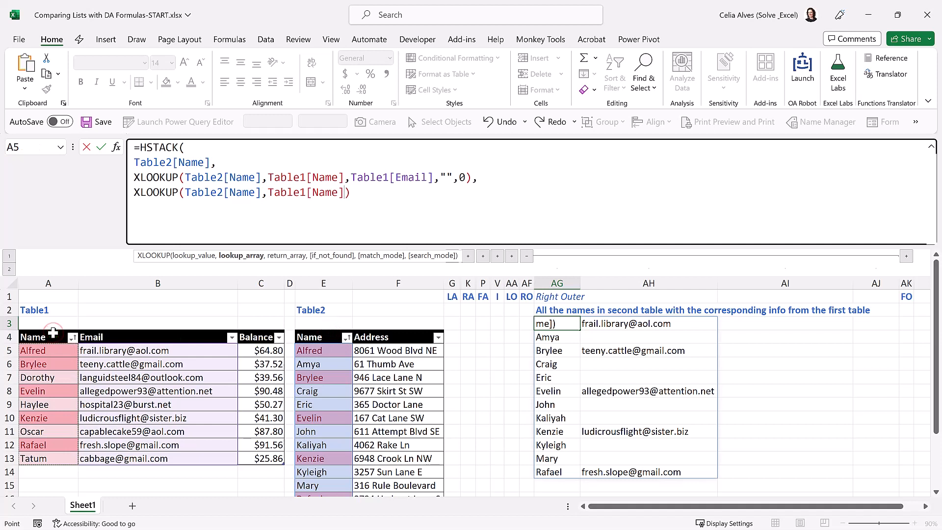
{"action": "type", "text": ","}
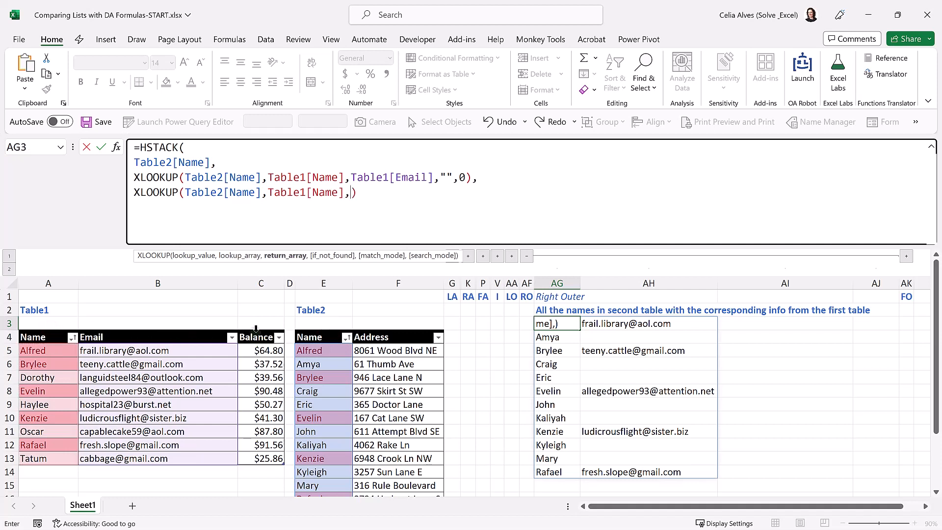
{"action": "left_click", "coordinate": [256, 328]}
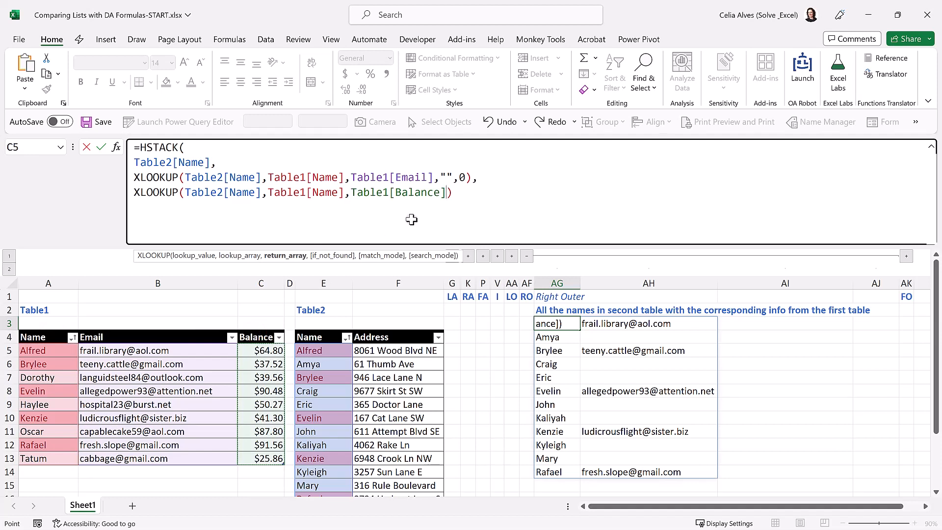
Finish the Balance XLOOKUP in AG3 with "" if not found and match mode 0, close the HSTACK, and enter the formula.
{"action": "double_click", "coordinate": [450, 192]}
{"action": "key", "text": "Left"}
{"action": "type", "text": ",\"\",0"}
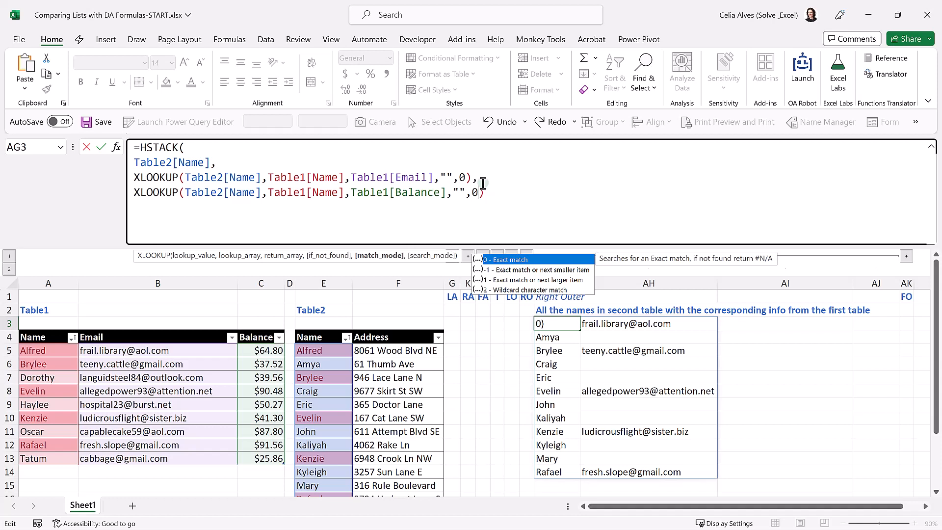
{"action": "key", "text": "Right"}
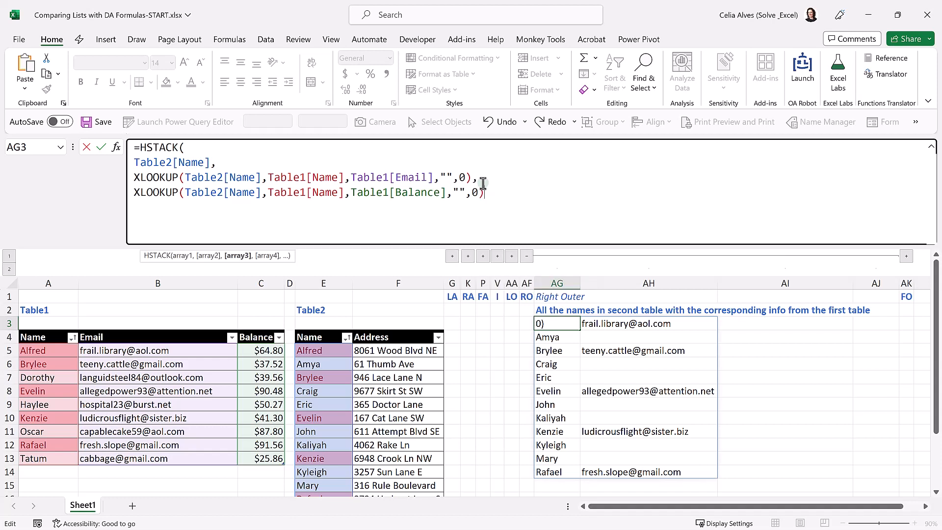
{"action": "type", "text": ")"}
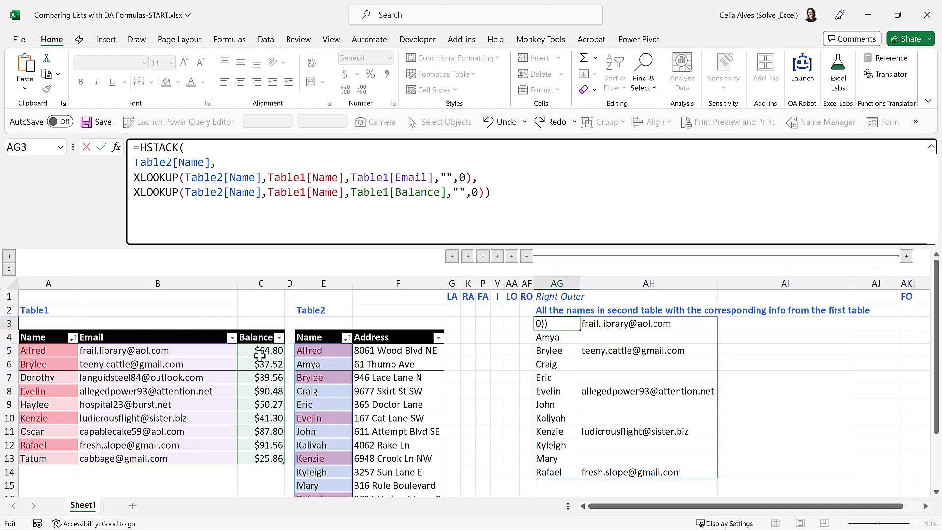
{"action": "key", "text": "Return"}
{"action": "left_click", "coordinate": [567, 327]}
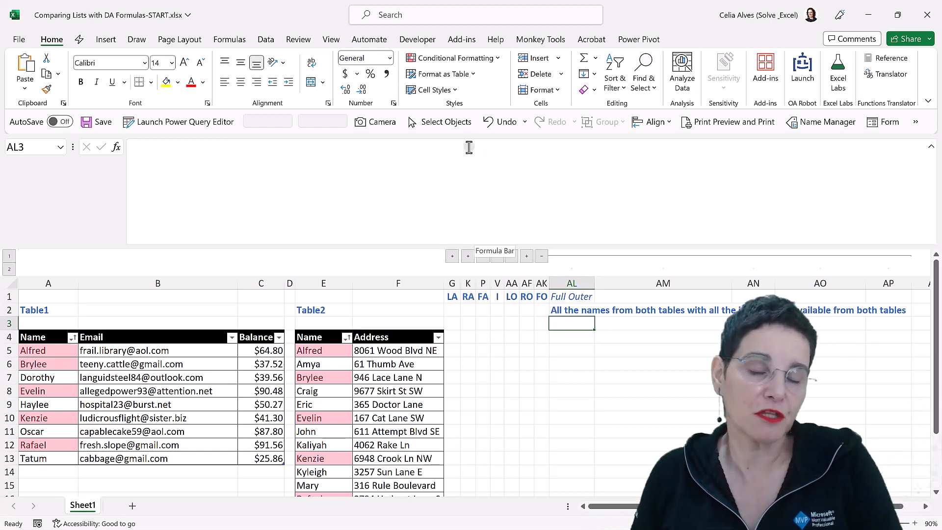
Start a LET formula in AL3 for the full outer join, with AllNames as its first variable name.
{"action": "left_click", "coordinate": [323, 164]}
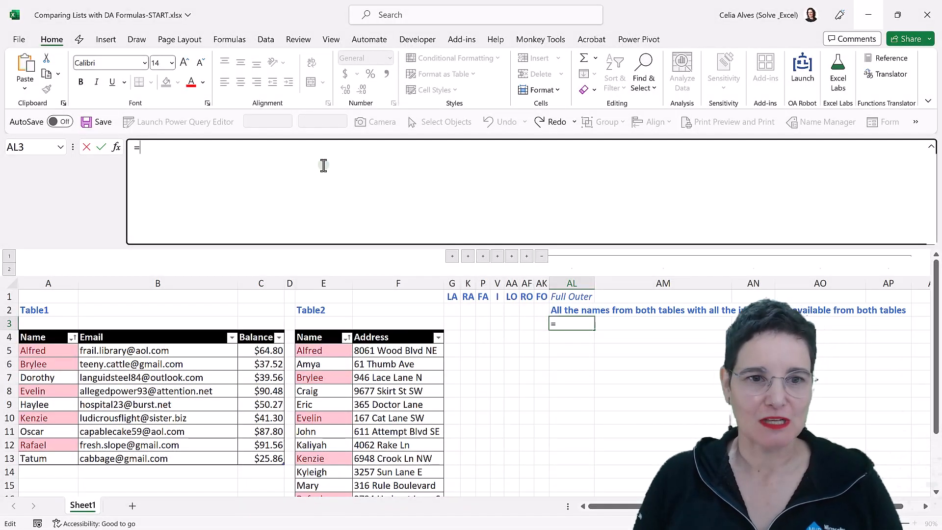
{"action": "type", "text": "=LET"}
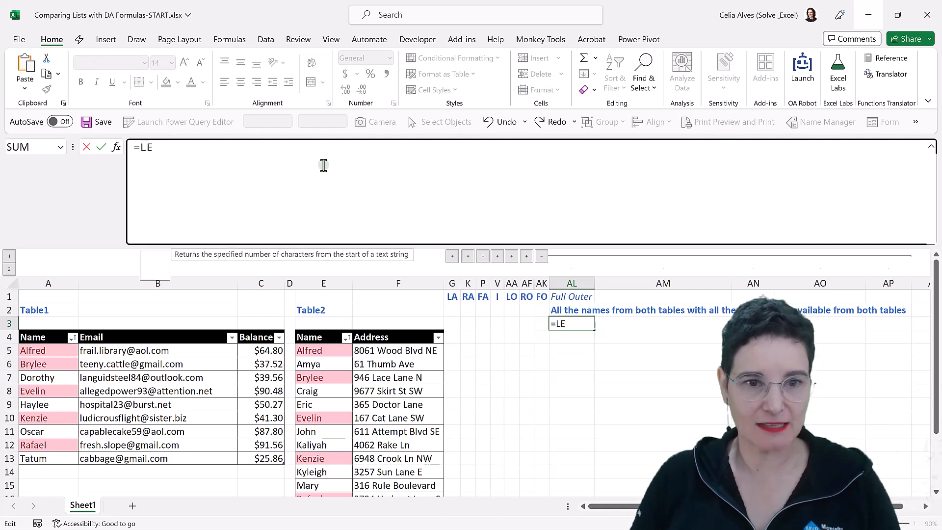
{"action": "type", "text": "("}
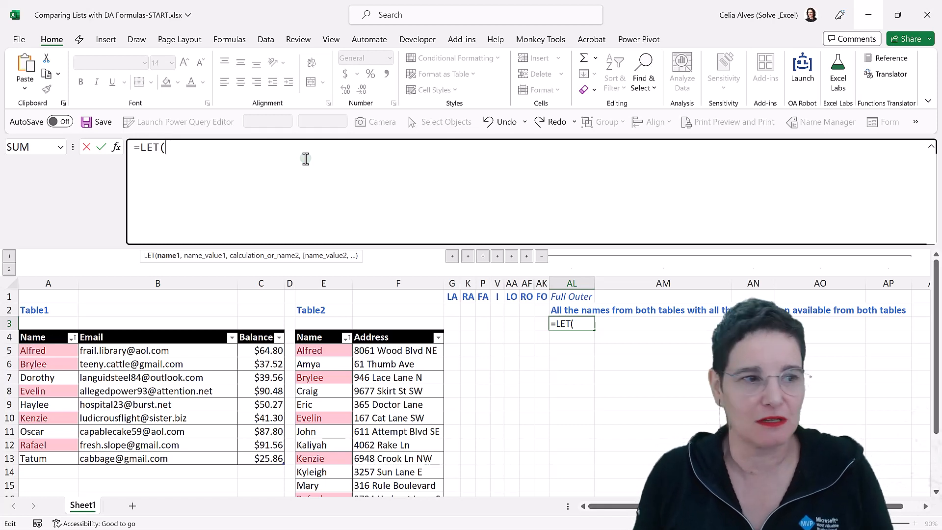
{"action": "type", "text": "AllNames"}
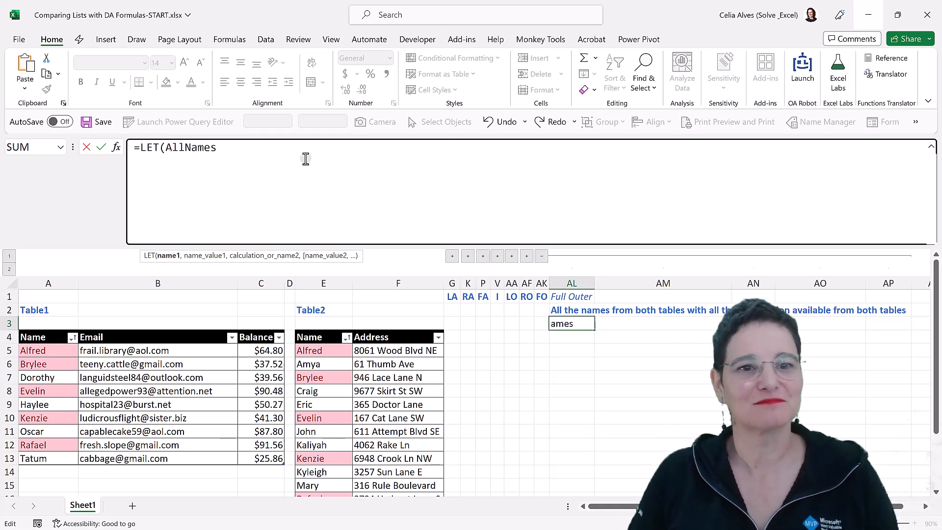
{"action": "type", "text": ","}
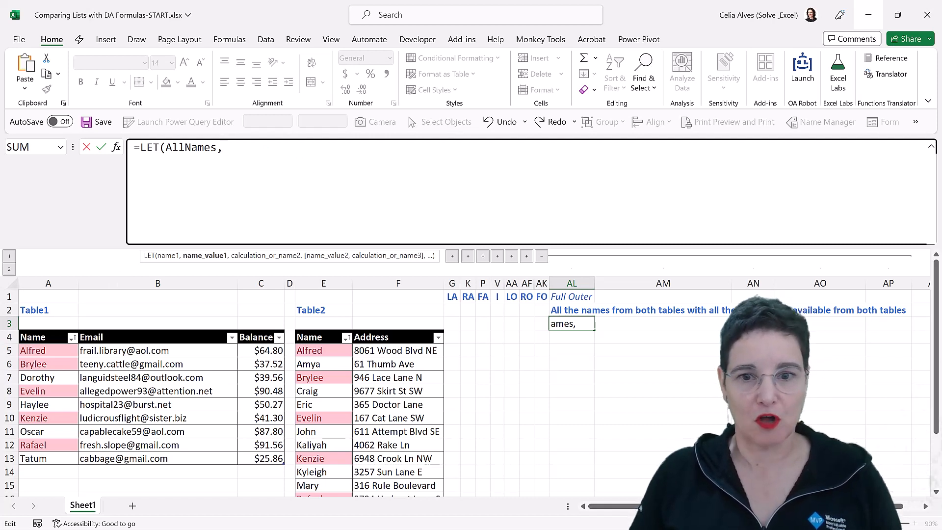
Define the AllNames value in AL3 as a VSTACK of Table1[Name] and Table2[Name].
{"action": "type", "text": "VST"}
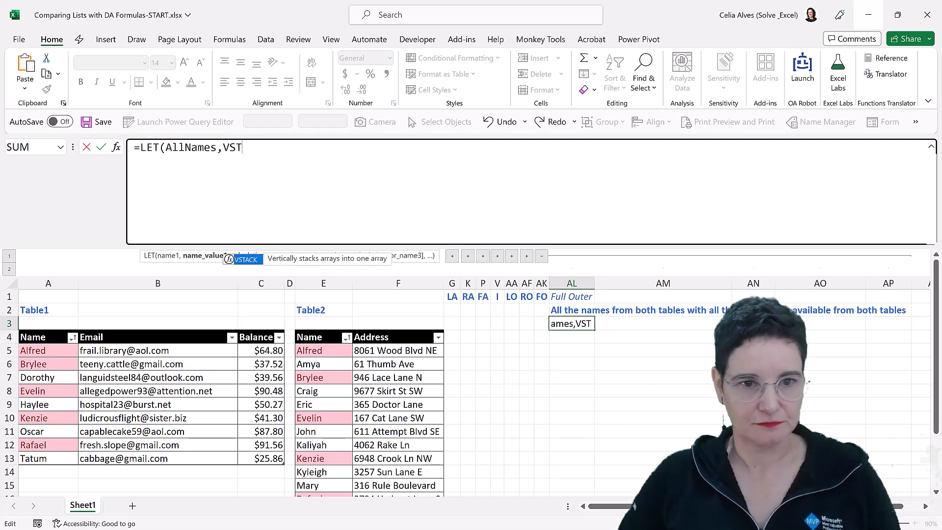
{"action": "key", "text": "Tab"}
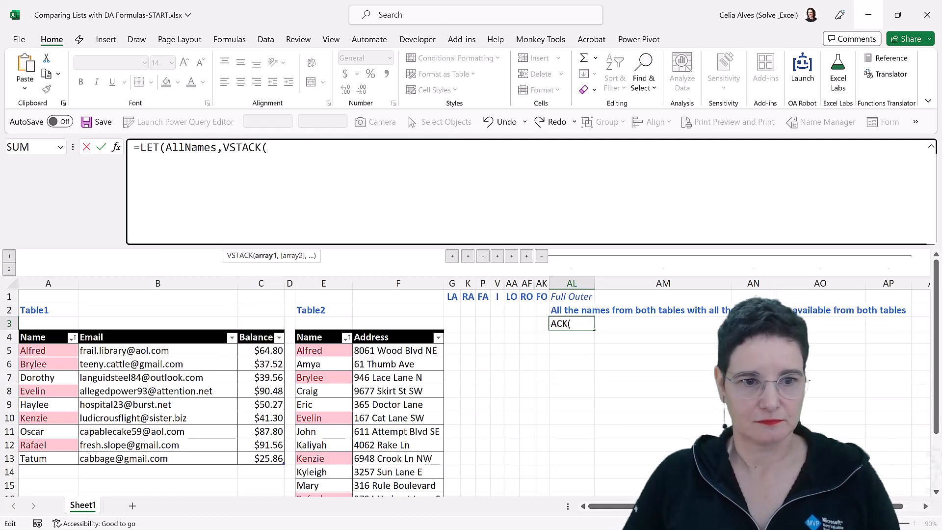
{"action": "left_click", "coordinate": [36, 334]}
{"action": "type", "text": ","}
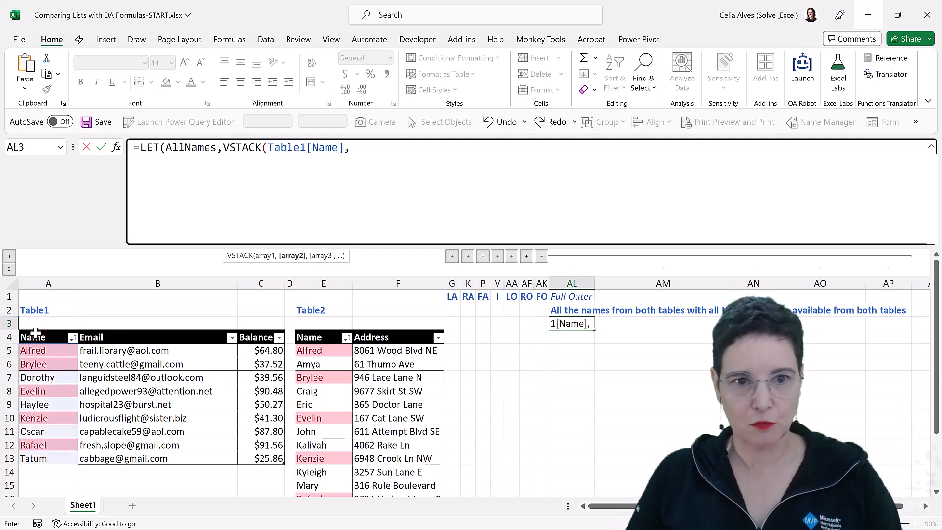
{"action": "left_click", "coordinate": [315, 333]}
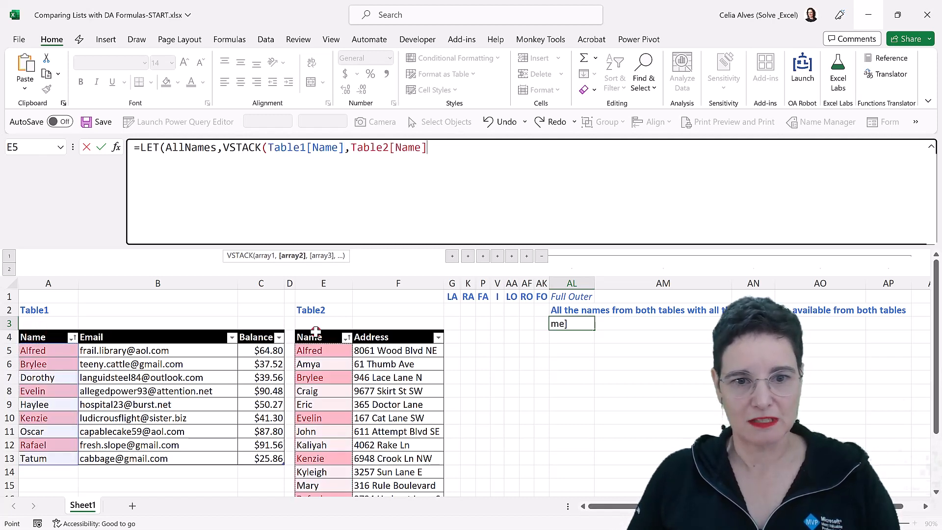
{"action": "type", "text": ")"}
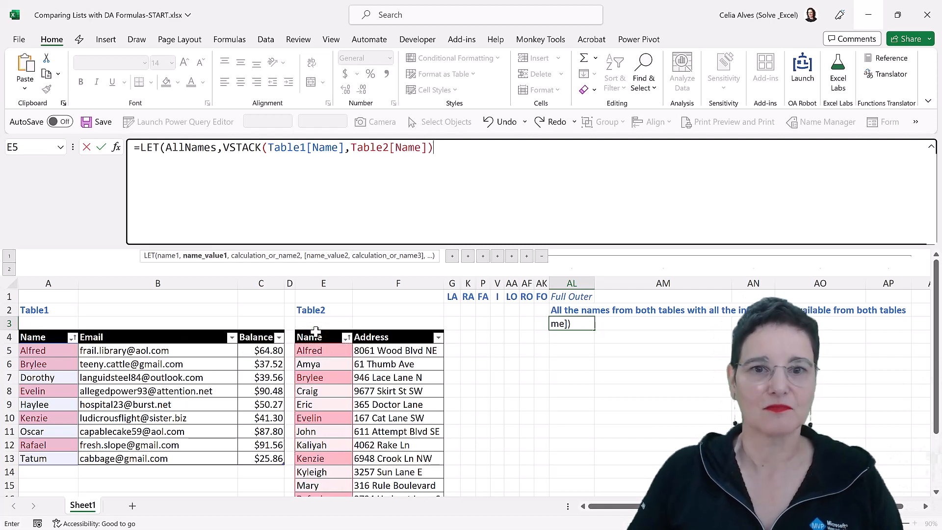
Wrap the VSTACK in the AL3 formula in UNIQUE, with its closing parenthesis after the stacked names.
{"action": "left_click", "coordinate": [224, 148]}
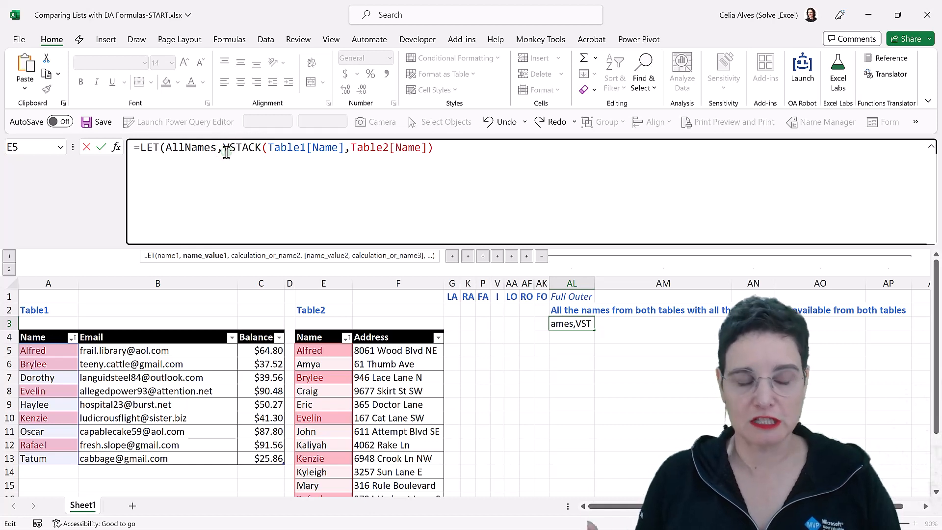
{"action": "type", "text": "UNIQUE"}
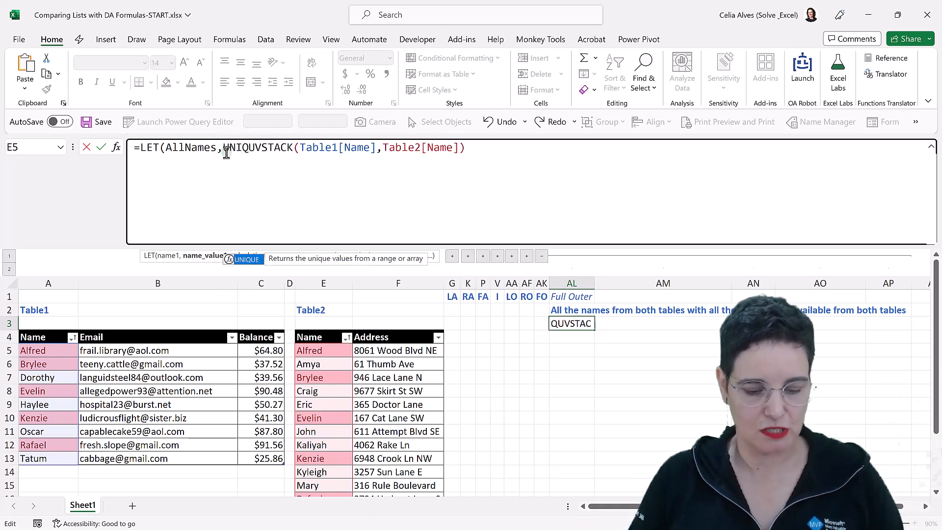
{"action": "type", "text": "("}
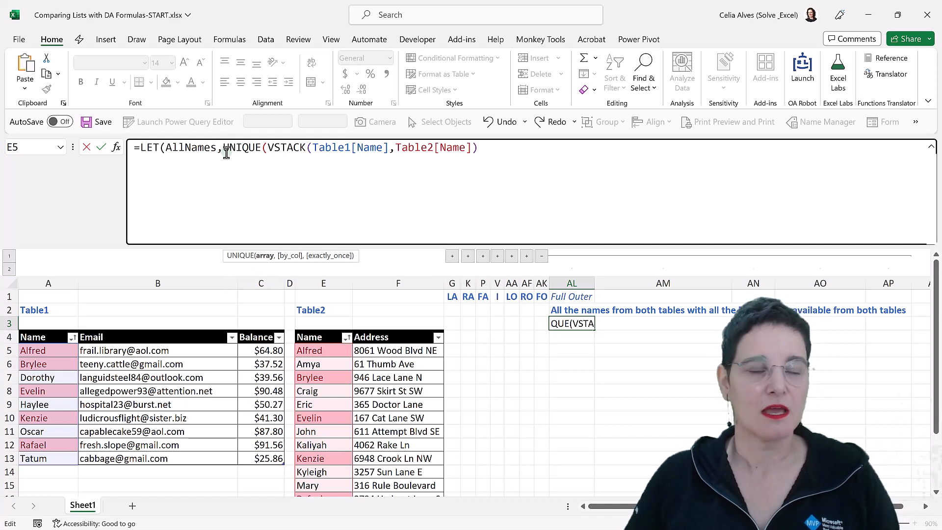
{"action": "left_click", "coordinate": [501, 151]}
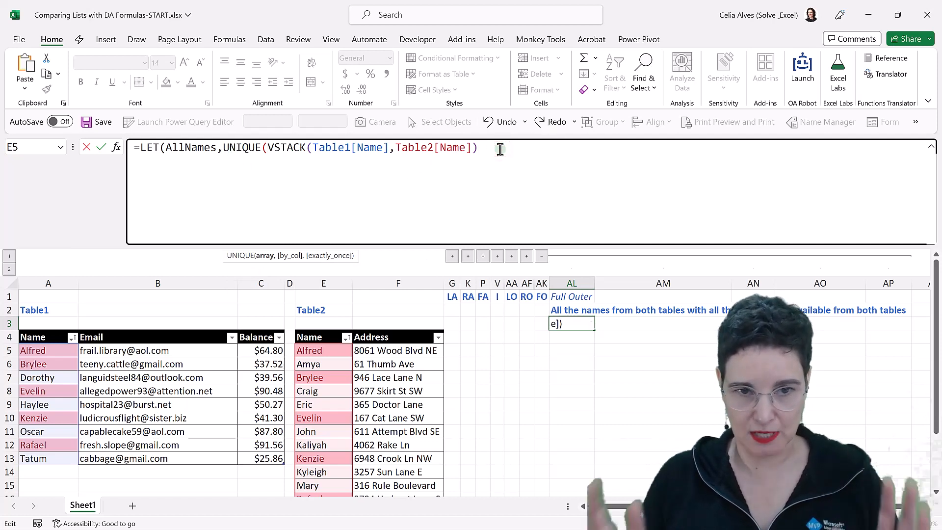
{"action": "type", "text": ")"}
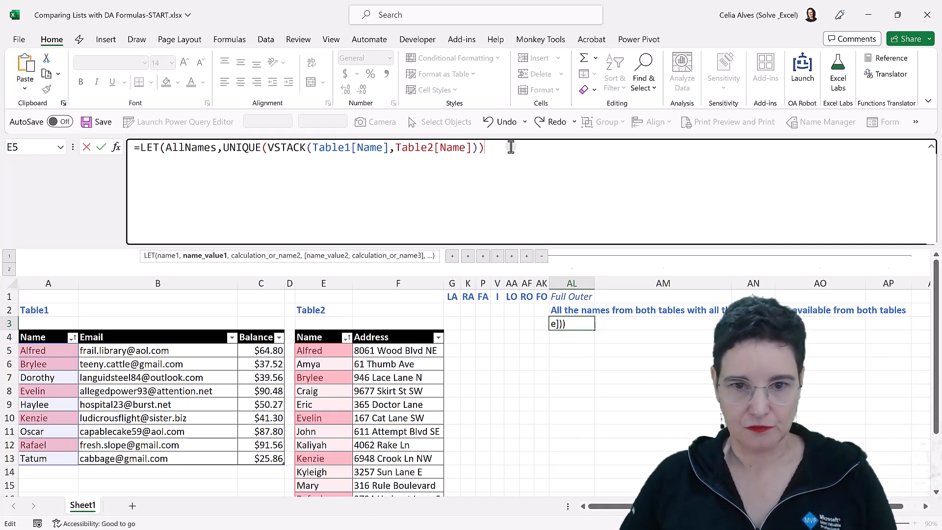
{"action": "key", "text": "Left"}
{"action": "key", "text": "Right"}
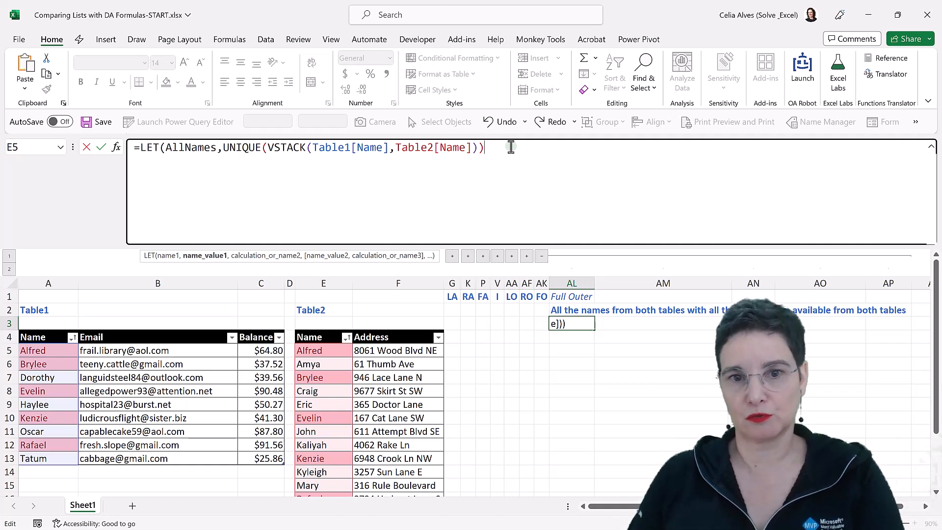
Add AllNames on a new line as the LET calculation in AL3 and close the LET function.
{"action": "type", "text": ","}
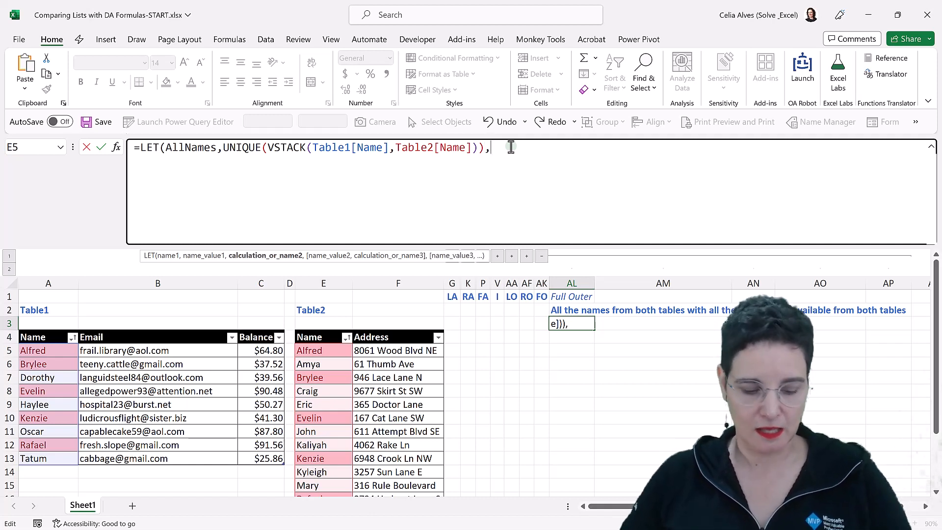
{"action": "key", "text": "alt+Return"}
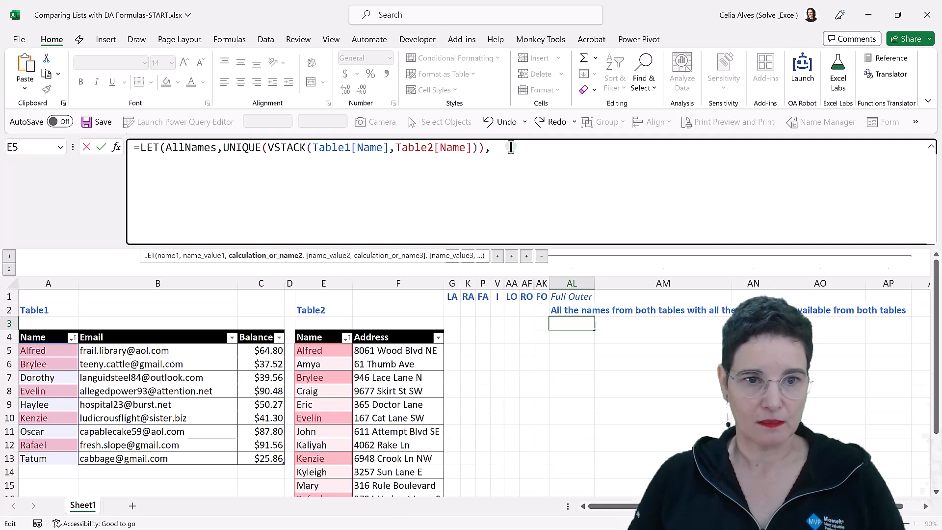
{"action": "type", "text": "AllNm"}
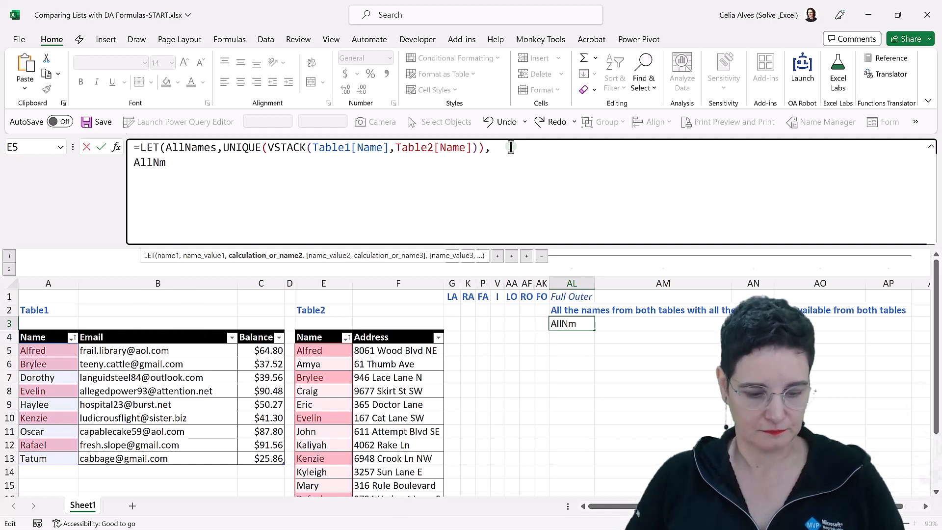
{"action": "key", "text": "BackSpace"}
{"action": "type", "text": "ames)"}
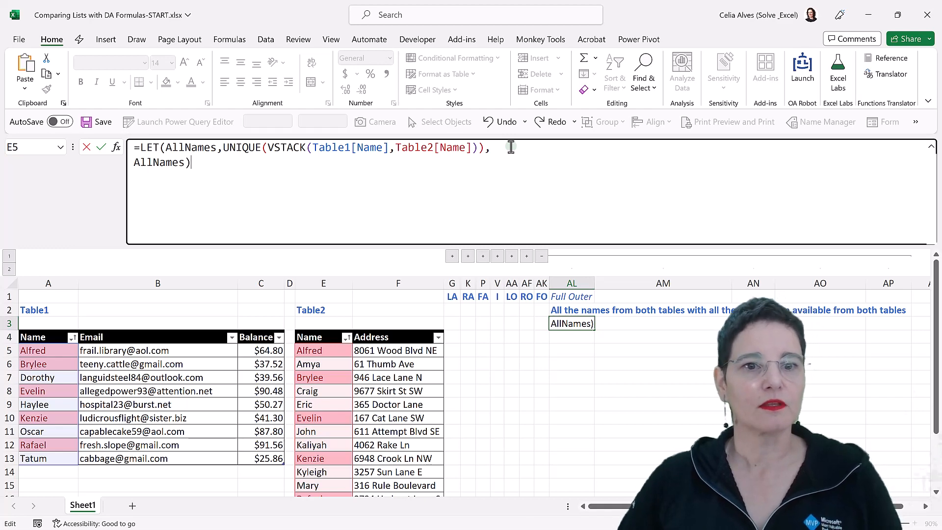
Commit the LET formula in AL3 and shrink the formula bar so the whole spilled name list fits on screen.
{"action": "key", "text": "Return"}
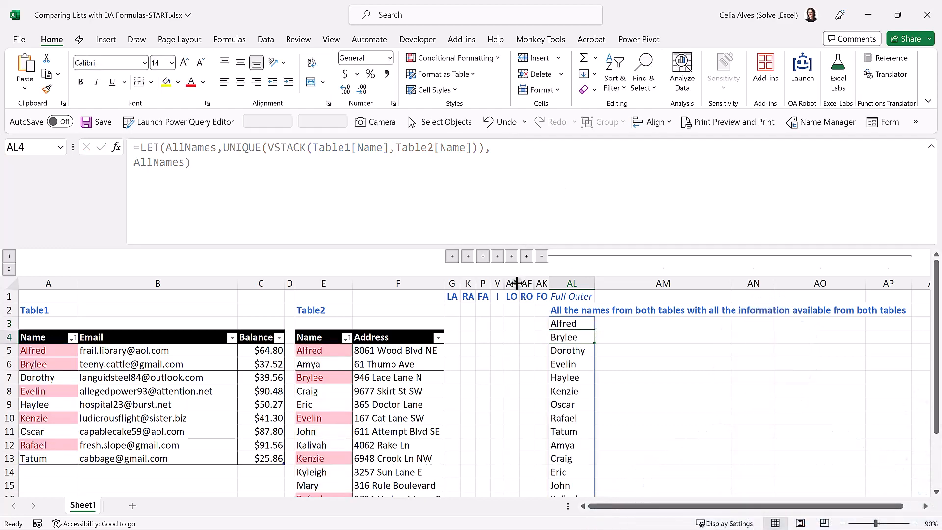
{"action": "left_click_drag", "start_coordinate": [234, 246], "coordinate": [227, 201]}
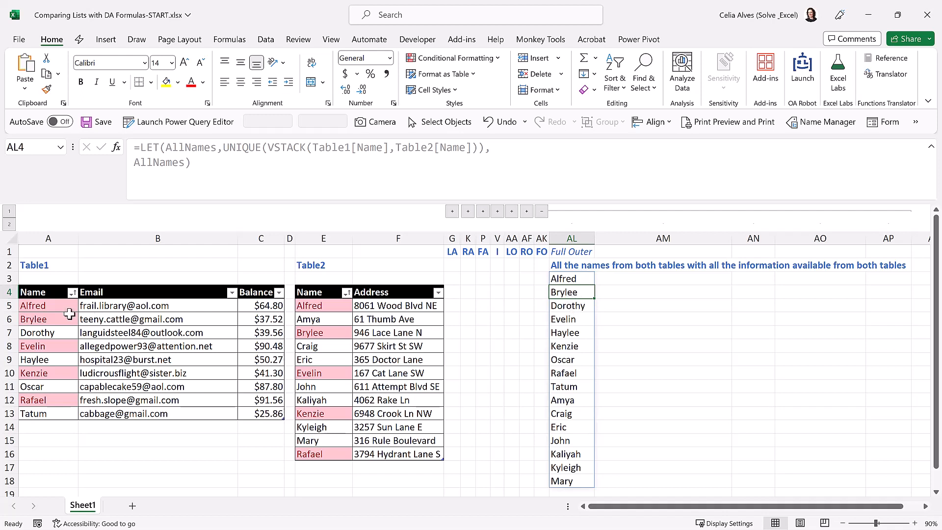
{"action": "left_click", "coordinate": [558, 386]}
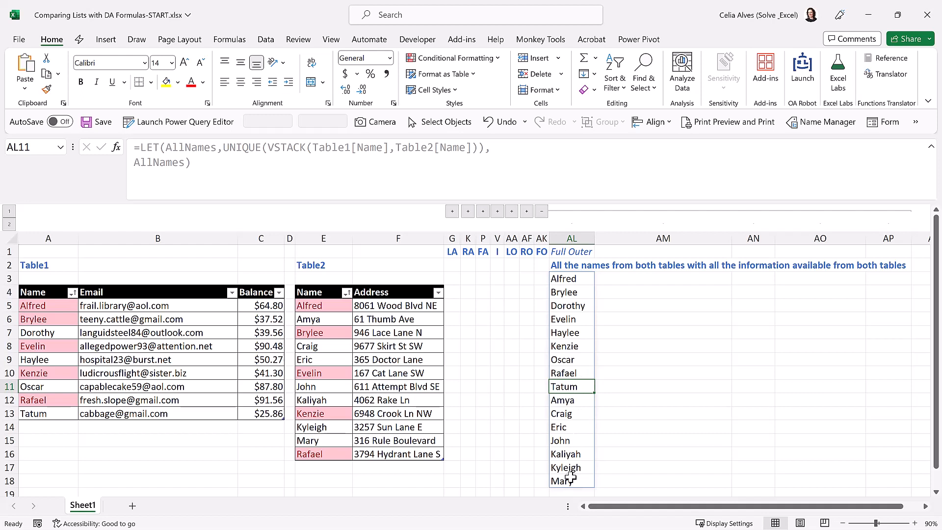
Move the LET formula from AL3 down to AL4 to free row 3 for headers.
{"action": "left_click", "coordinate": [572, 278]}
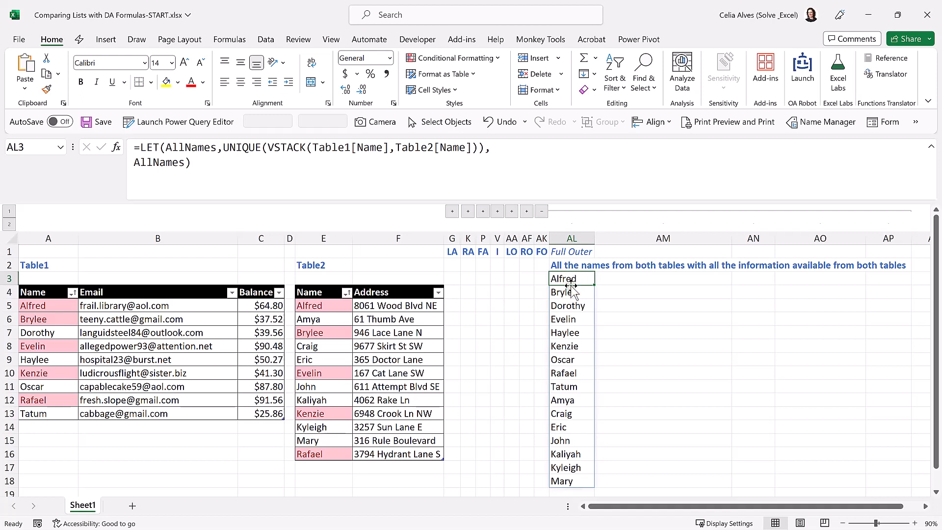
{"action": "left_click_drag", "start_coordinate": [572, 287], "coordinate": [572, 297]}
{"action": "left_click", "coordinate": [568, 277]}
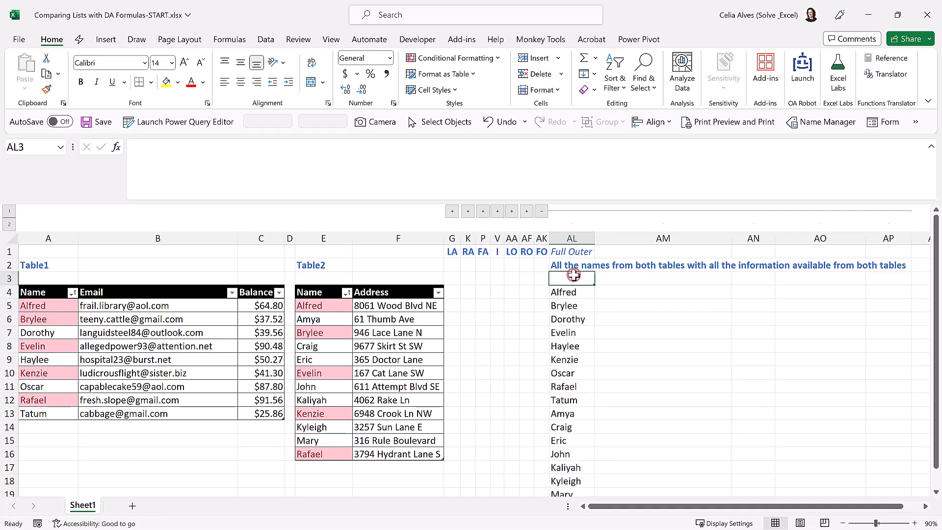
Copy the Table1 headers Name, Email and Balance into AL3:AN3 above the spilled list.
{"action": "left_click_drag", "start_coordinate": [51, 293], "coordinate": [258, 293]}
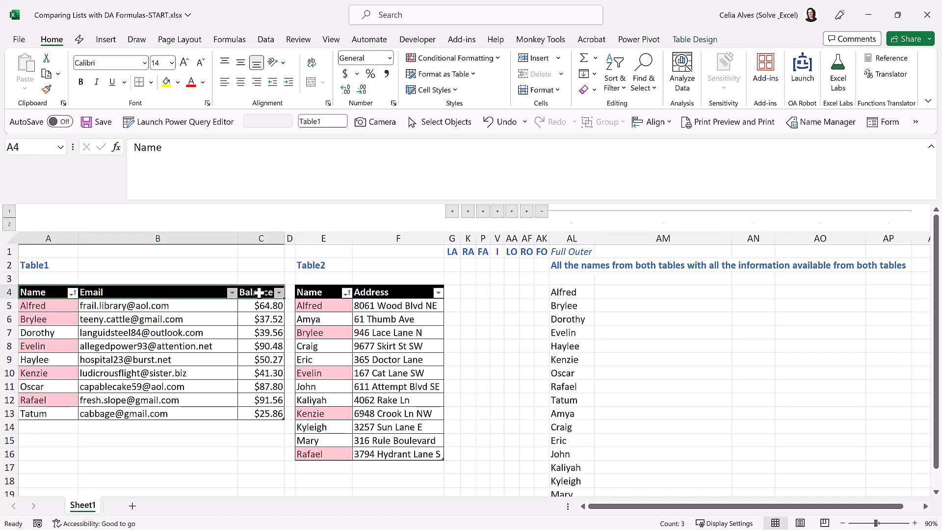
{"action": "key", "text": "ctrl+c"}
{"action": "left_click", "coordinate": [583, 278]}
{"action": "key", "text": "ctrl+v"}
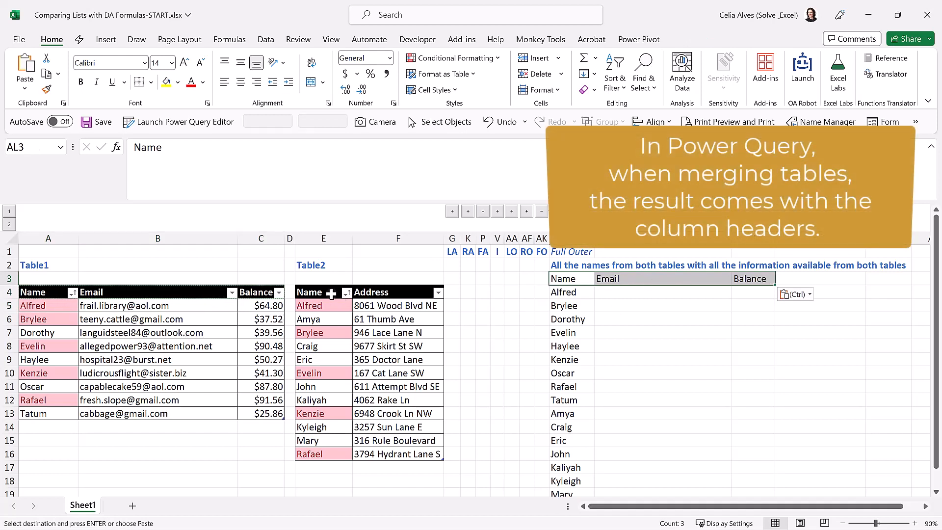
Copy the Table2 header Address into AO3 and make the headers in AL3:AO3 bold.
{"action": "left_click", "coordinate": [392, 293]}
{"action": "key", "text": "ctrl+c"}
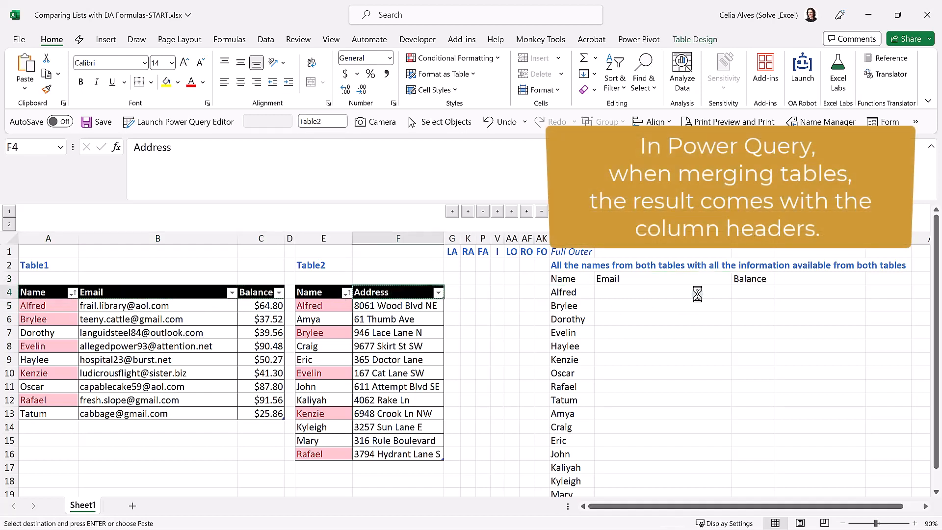
{"action": "left_click", "coordinate": [819, 278]}
{"action": "key", "text": "ctrl+v"}
{"action": "left_click_drag", "start_coordinate": [564, 279], "coordinate": [822, 284]}
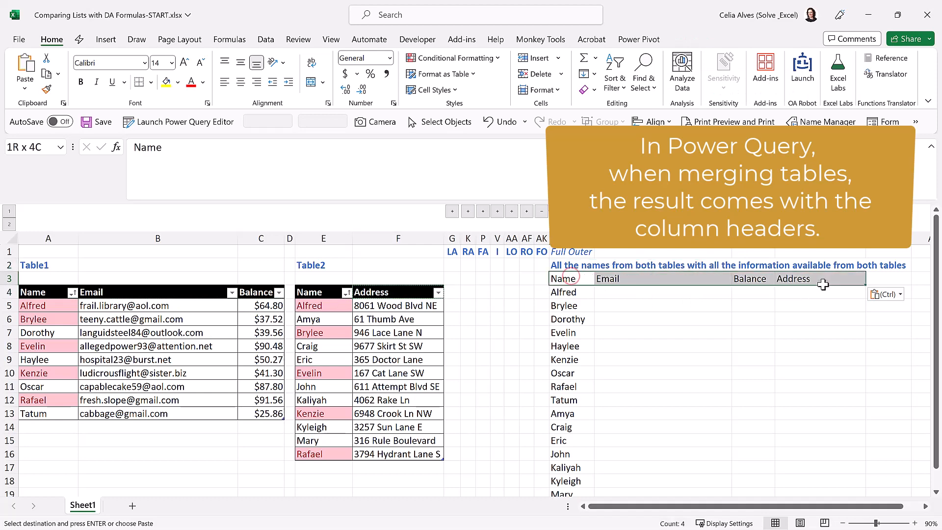
{"action": "key", "text": "Escape"}
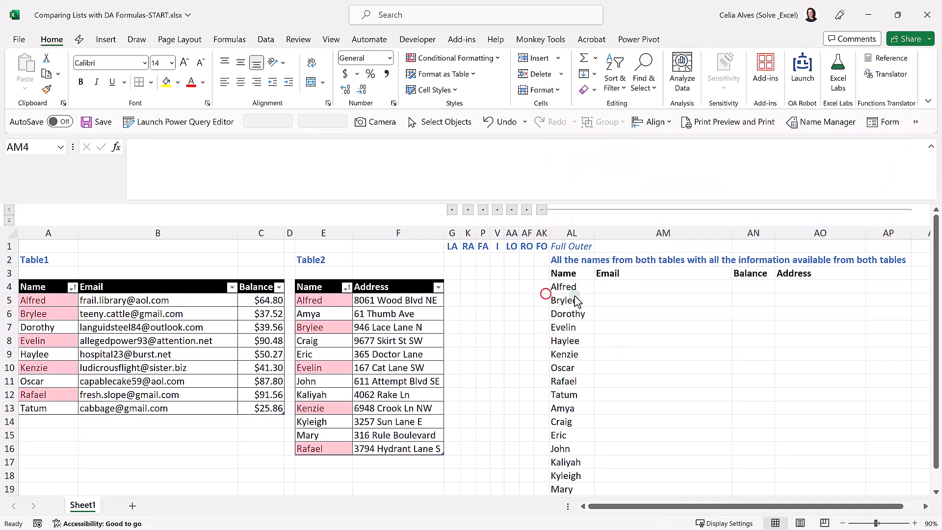
Add a second LET variable named Emails on a new line after the AllNames definition in AL4.
{"action": "left_click", "coordinate": [574, 292]}
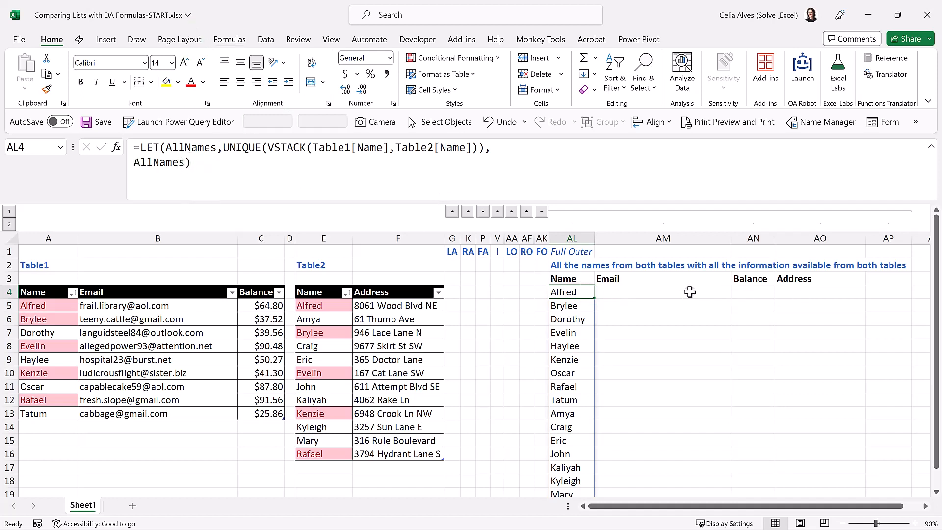
{"action": "left_click", "coordinate": [647, 293]}
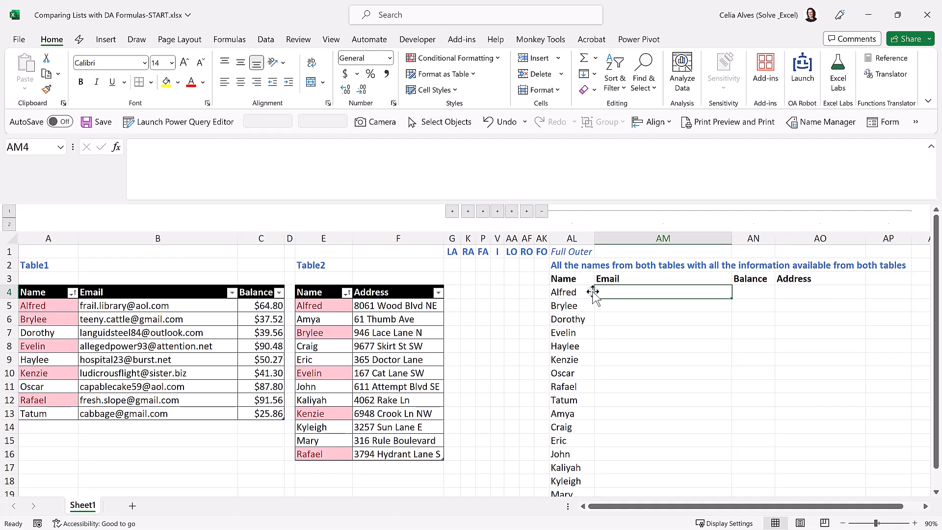
{"action": "left_click", "coordinate": [556, 290]}
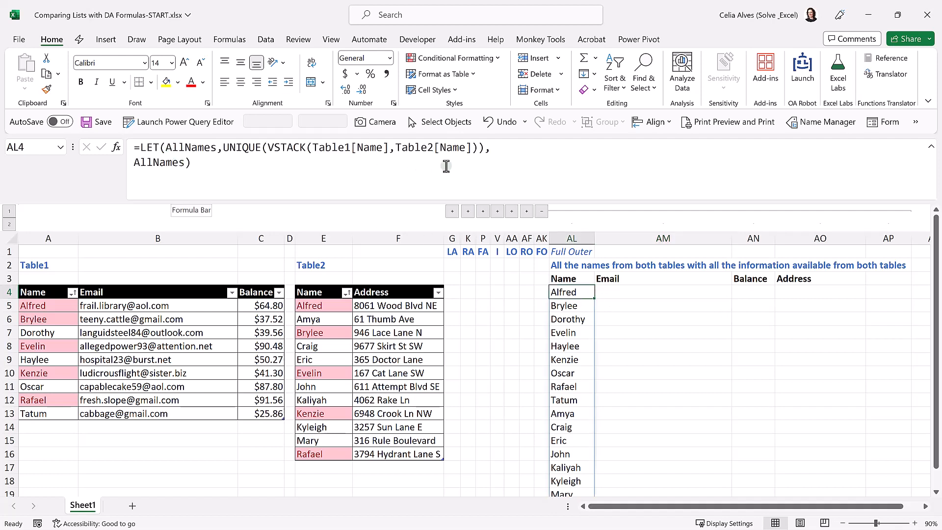
{"action": "left_click", "coordinate": [490, 149]}
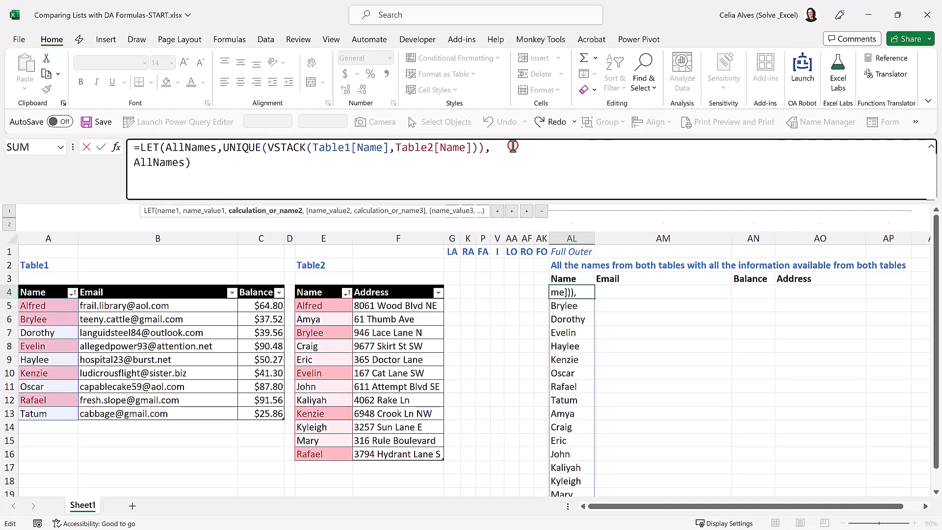
{"action": "key", "text": "alt+Return"}
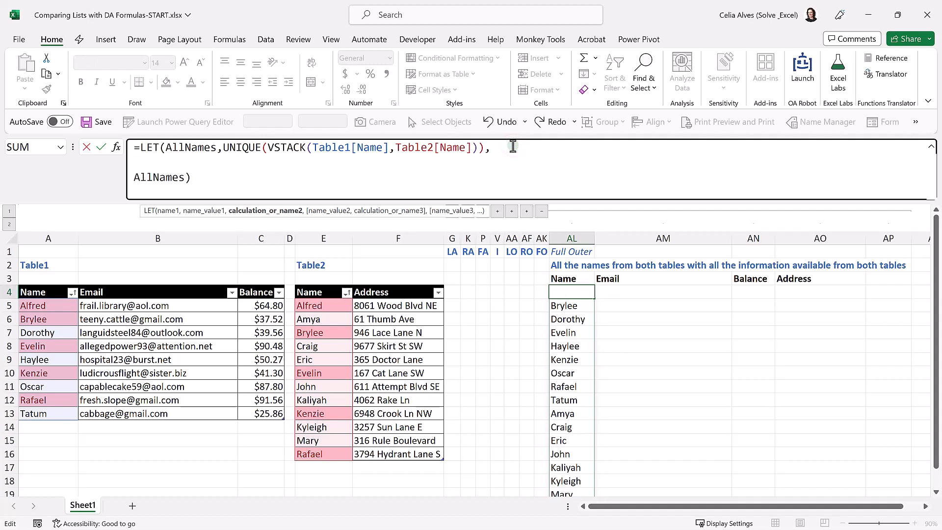
{"action": "type", "text": "Emails,"}
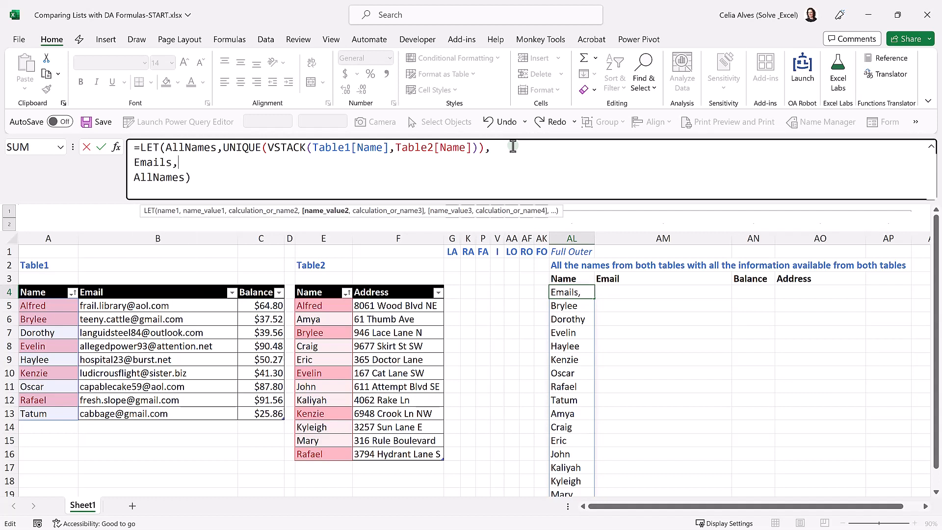
Start the Emails value in AL4 as an XLOOKUP with AllNames as the lookup value.
{"action": "type", "text": "xlok"}
{"action": "key", "text": "BackSpace"}
{"action": "key", "text": "Tab"}
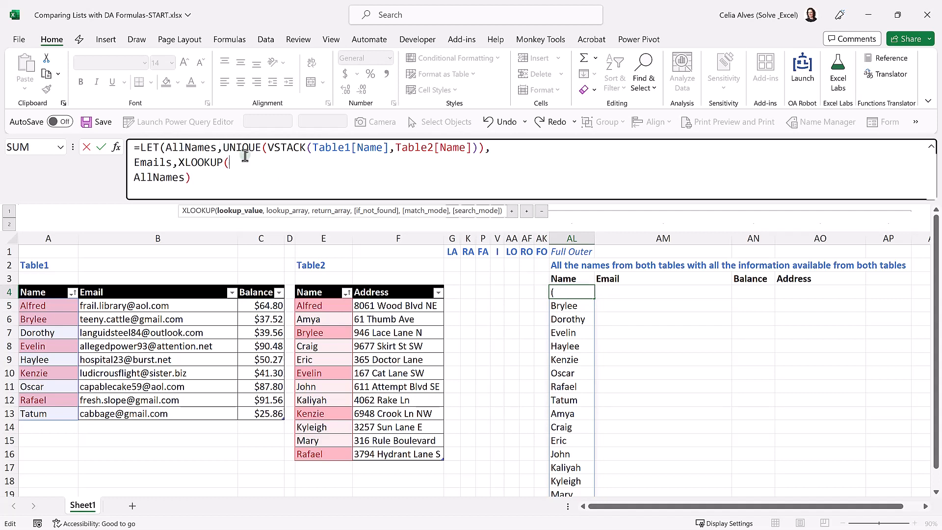
{"action": "type", "text": "All"}
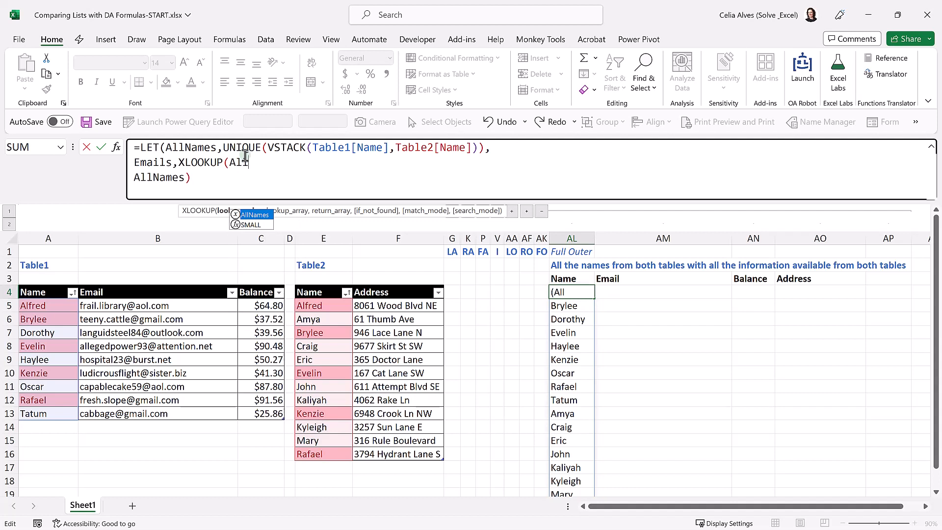
{"action": "key", "text": "Tab"}
{"action": "type", "text": ","}
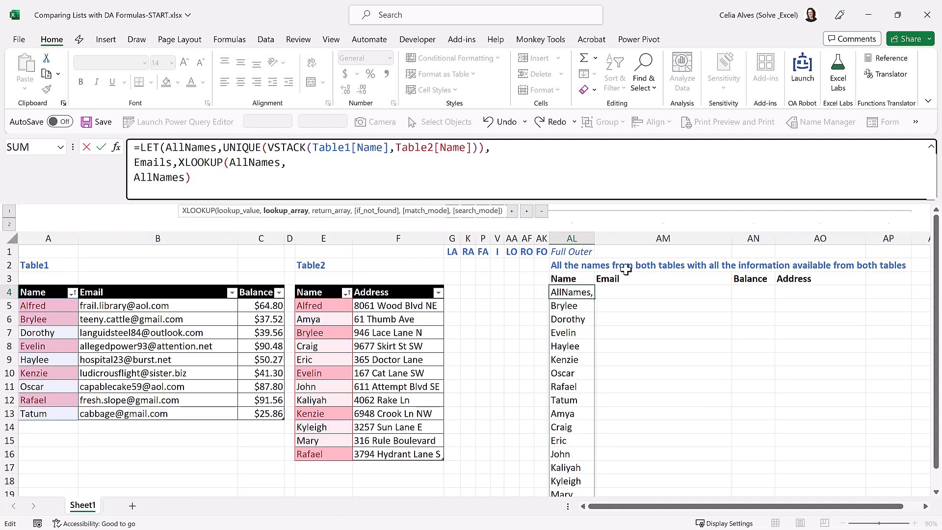
Complete the Emails XLOOKUP with lookup array Table1[Name], return array Table1[Email], "" if not found and match mode 0, followed by a comma.
{"action": "left_click", "coordinate": [38, 283]}
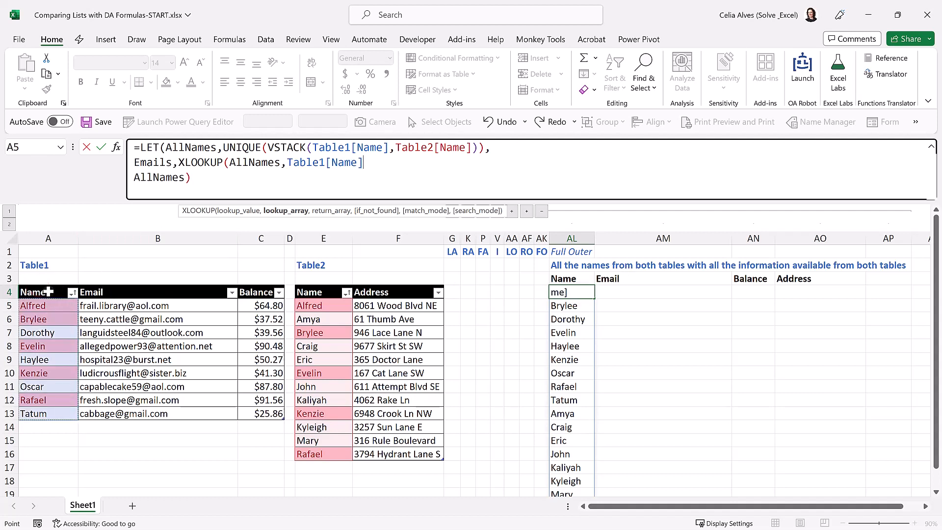
{"action": "type", "text": ","}
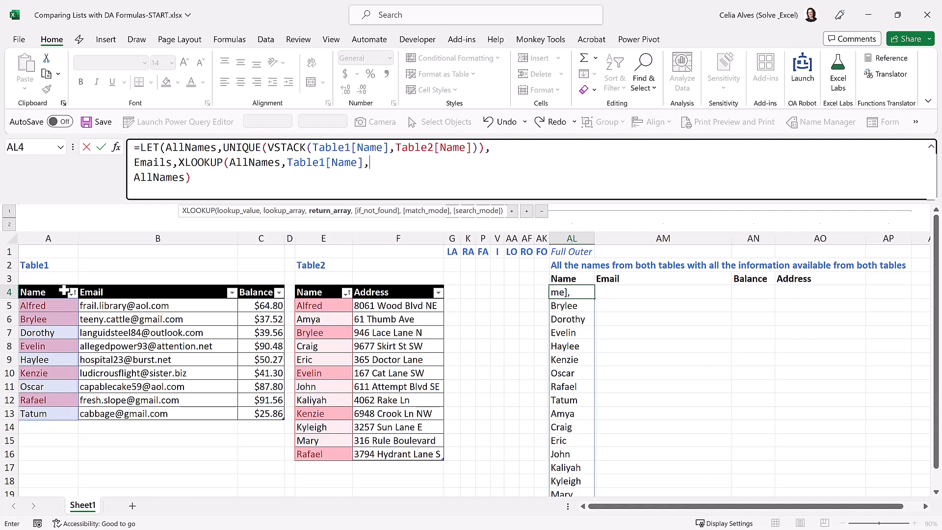
{"action": "left_click", "coordinate": [101, 285]}
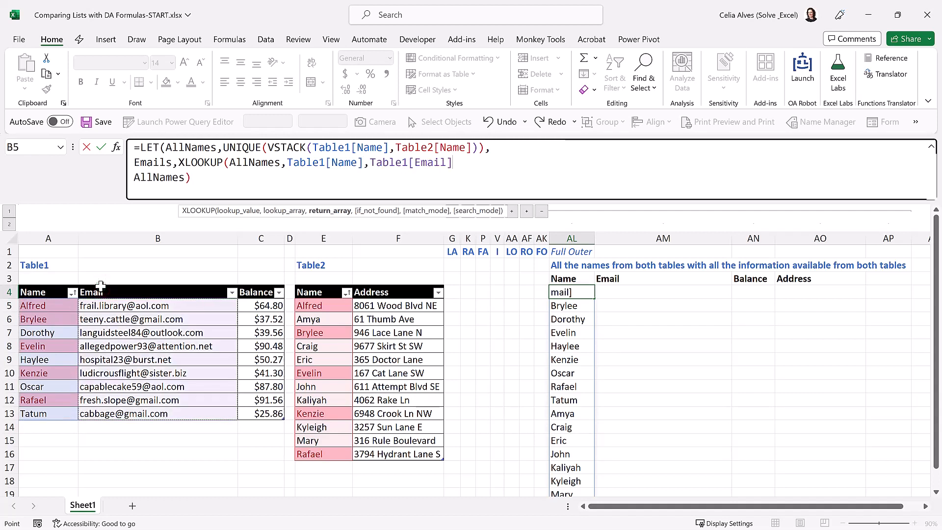
{"action": "type", "text": ",\"\""}
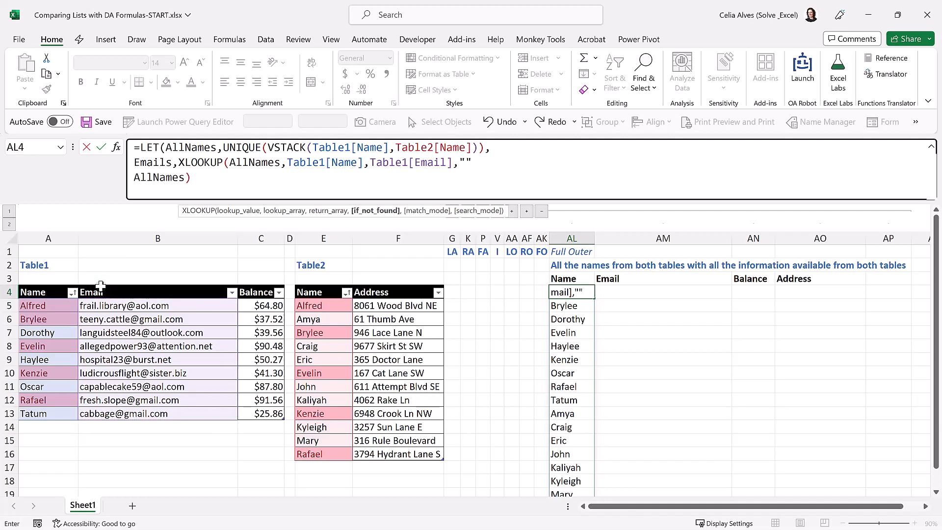
{"action": "type", "text": ",0)"}
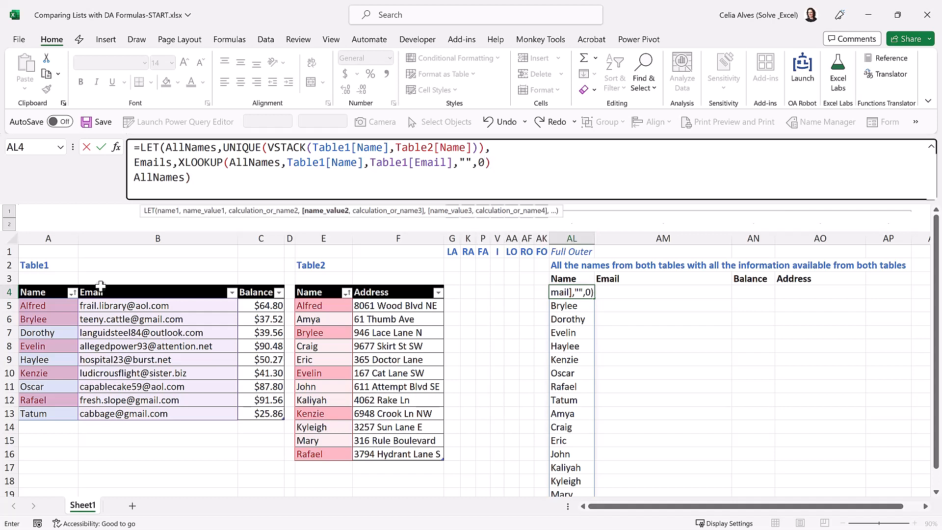
{"action": "type", "text": ","}
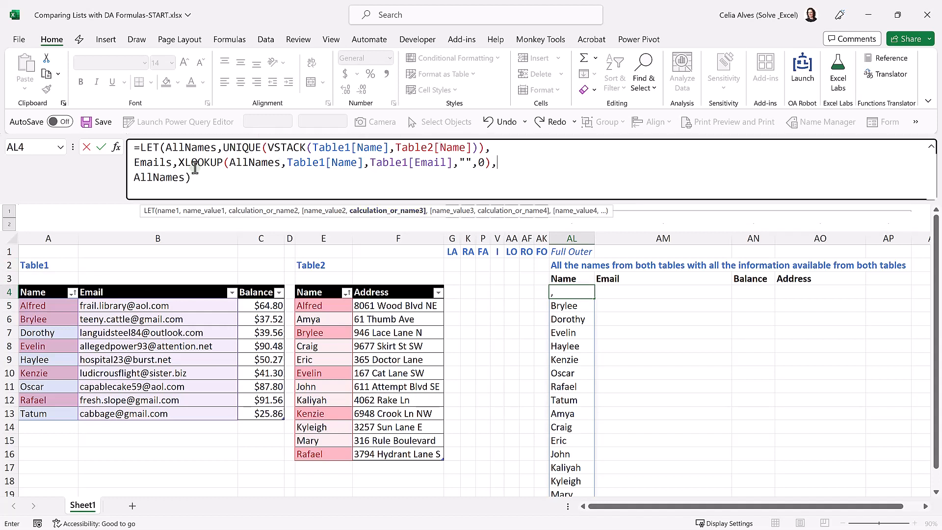
Change the LET calculation in AL4 to HSTACK(AllNames,Emails) and commit the formula.
{"action": "left_click", "coordinate": [148, 181]}
{"action": "type", "text": "HSTAC"}
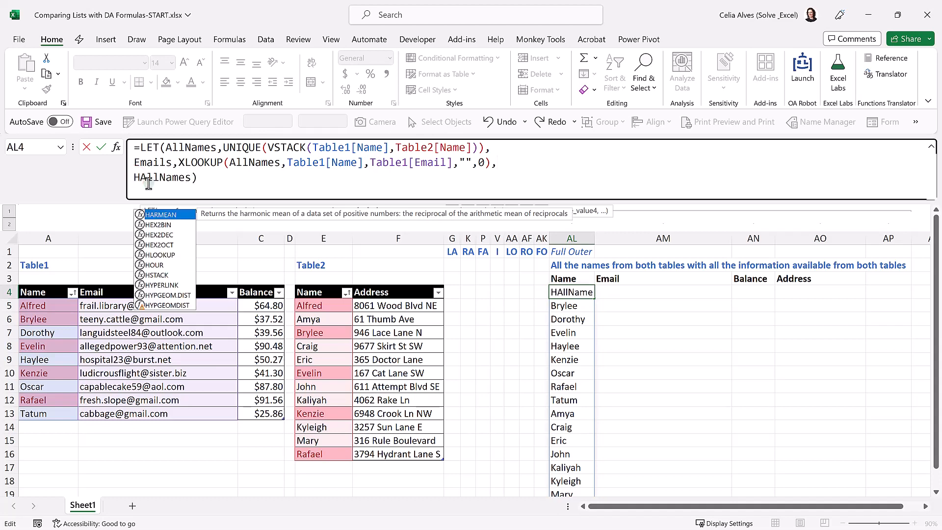
{"action": "key", "text": "Tab"}
{"action": "left_click", "coordinate": [229, 177]}
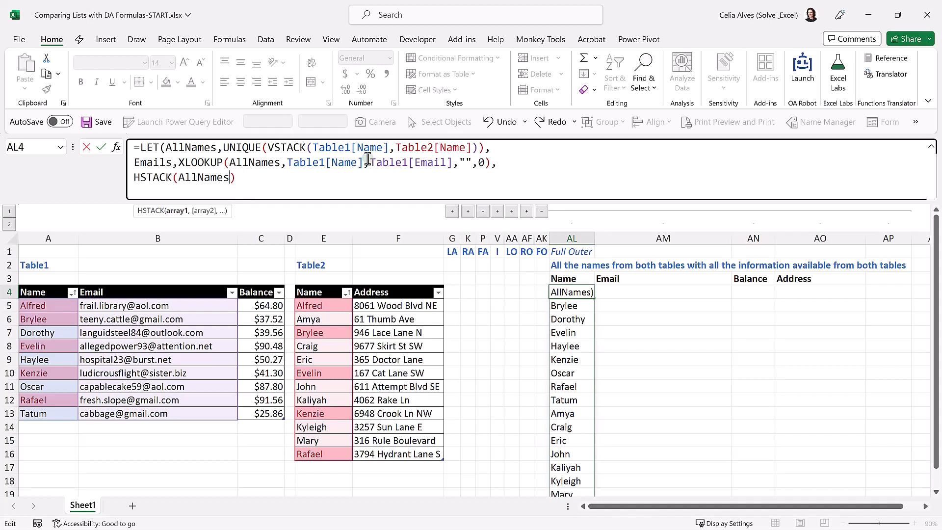
{"action": "type", "text": ",Emails"}
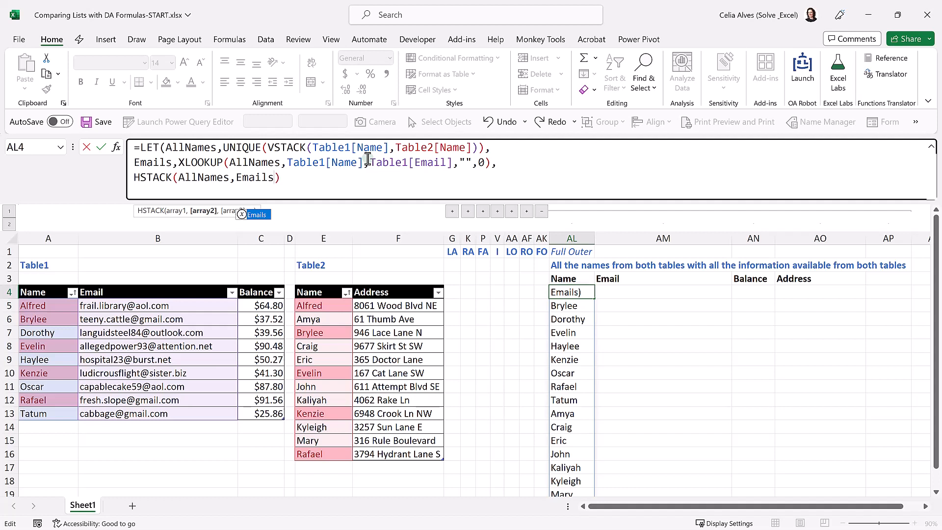
{"action": "type", "text": ")"}
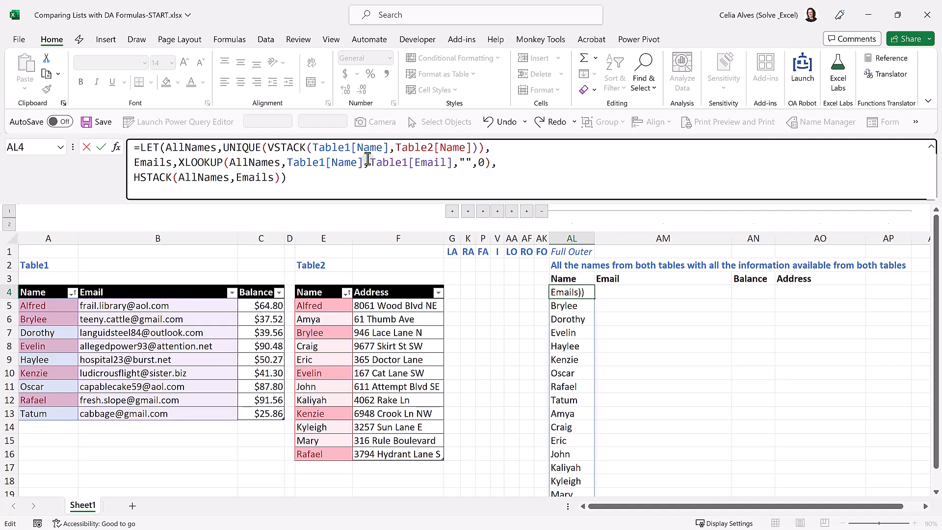
{"action": "key", "text": "Return"}
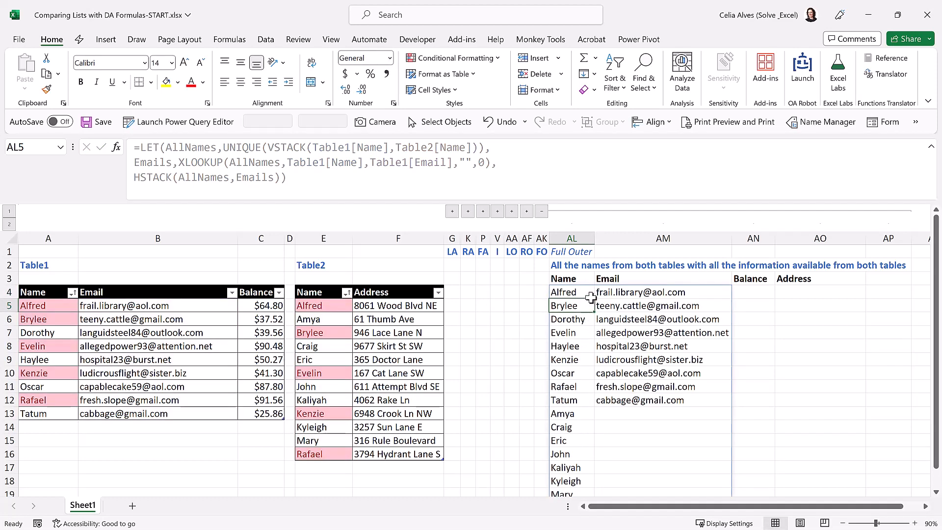
Add a third LET variable named Balances on a new line after the Emails definition in AL4.
{"action": "scroll", "coordinate": [586, 402], "scroll_direction": "down", "scroll_amount": 1}
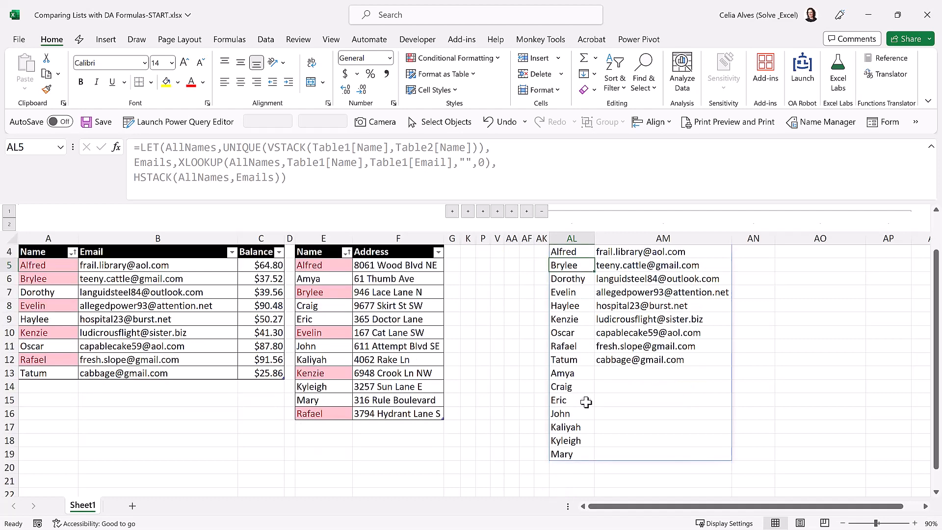
{"action": "scroll", "coordinate": [586, 402], "scroll_direction": "up", "scroll_amount": 1}
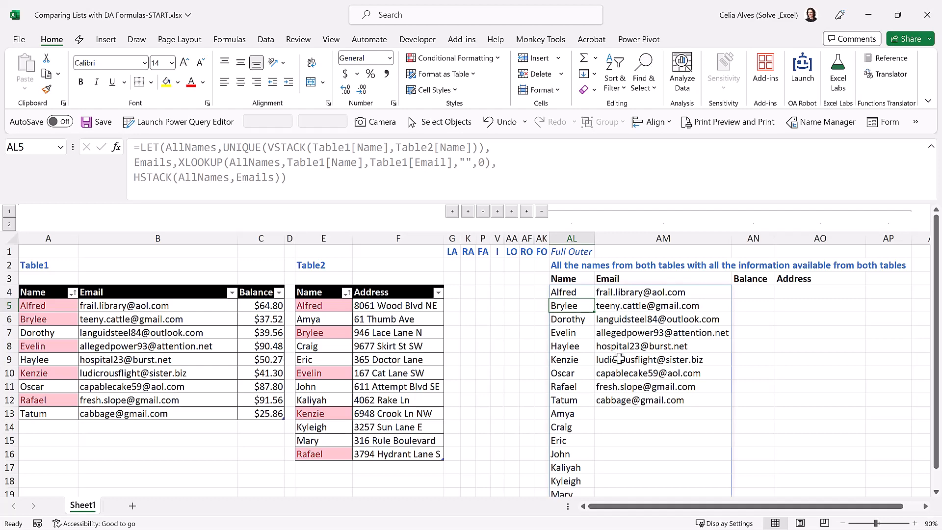
{"action": "left_click", "coordinate": [573, 292]}
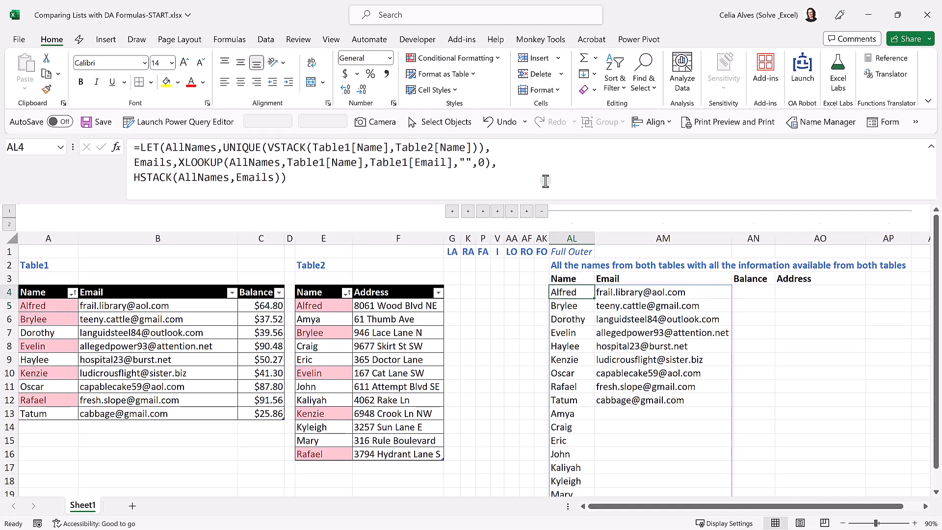
{"action": "left_click", "coordinate": [530, 167]}
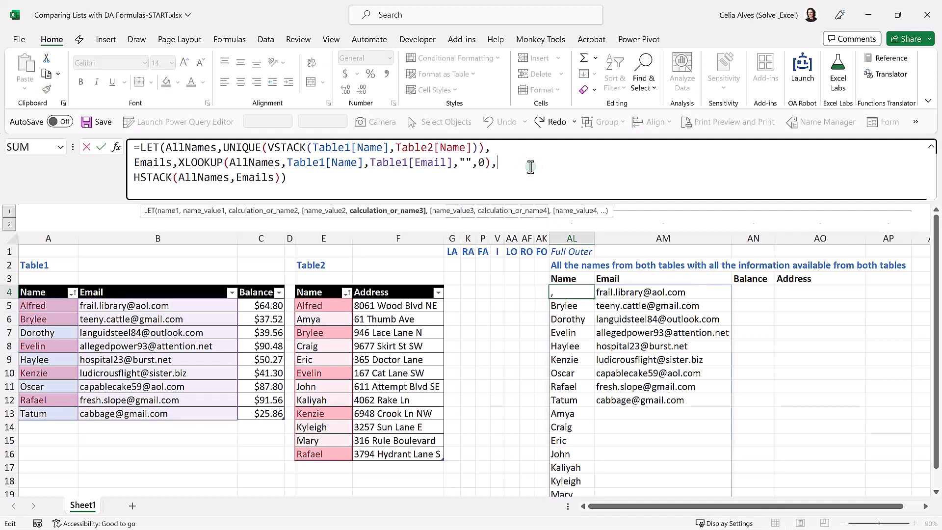
{"action": "key", "text": "alt+Return"}
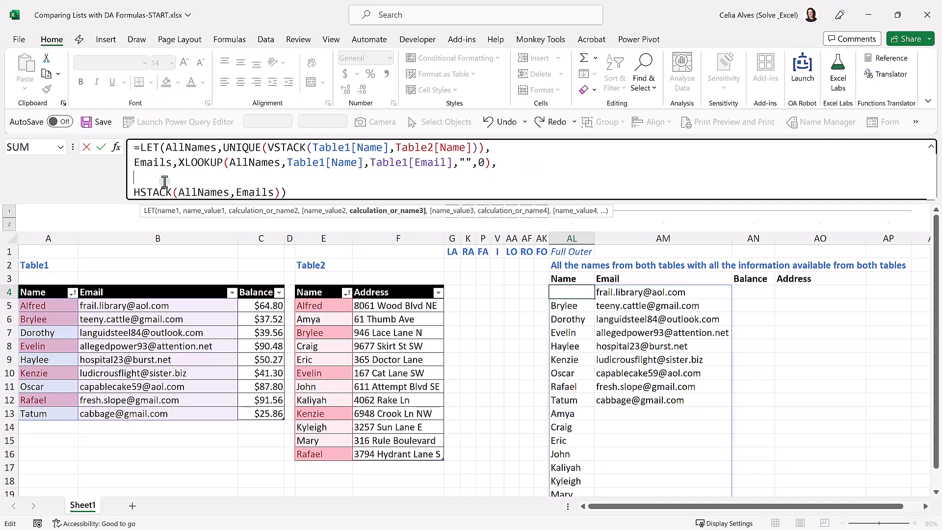
{"action": "type", "text": "Balances,"}
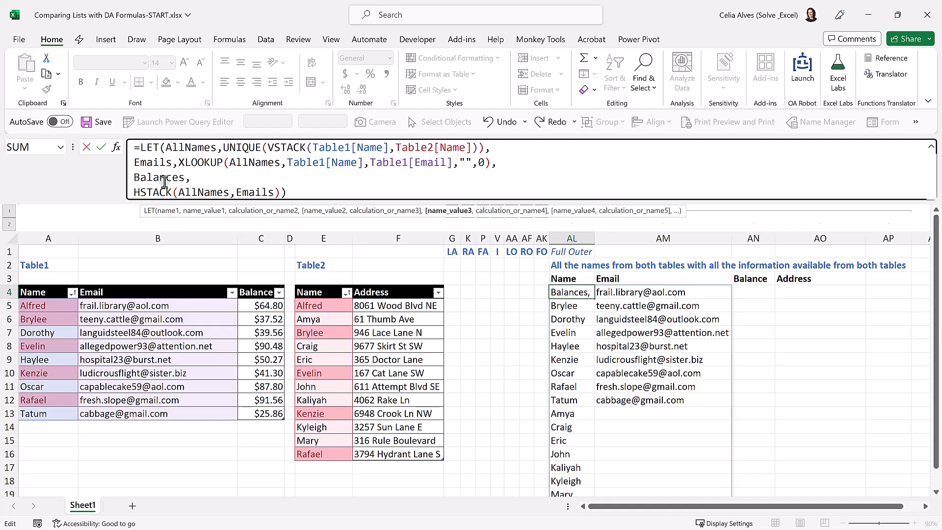
Copy the Emails XLOOKUP into the Balances definition and change its return array to Table1[Balance].
{"action": "left_click_drag", "start_coordinate": [177, 162], "coordinate": [499, 162]}
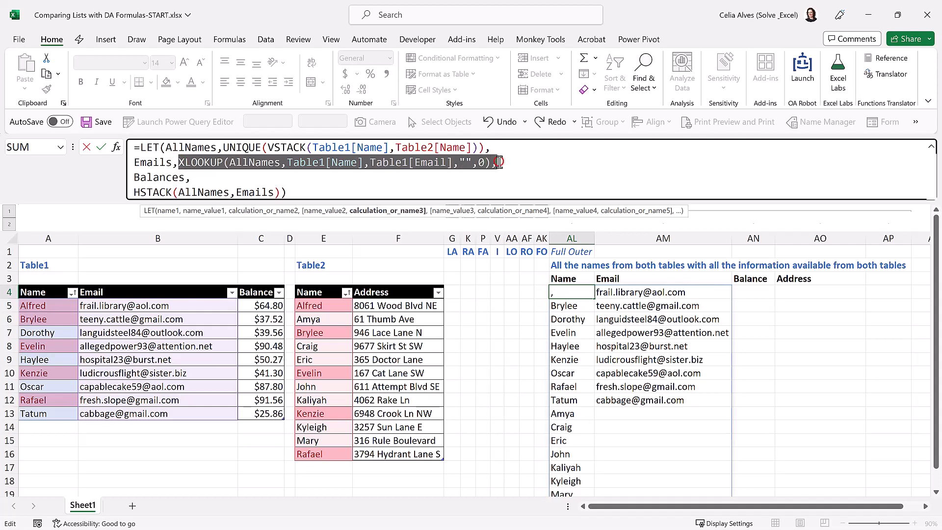
{"action": "key", "text": "ctrl+c"}
{"action": "left_click", "coordinate": [366, 178]}
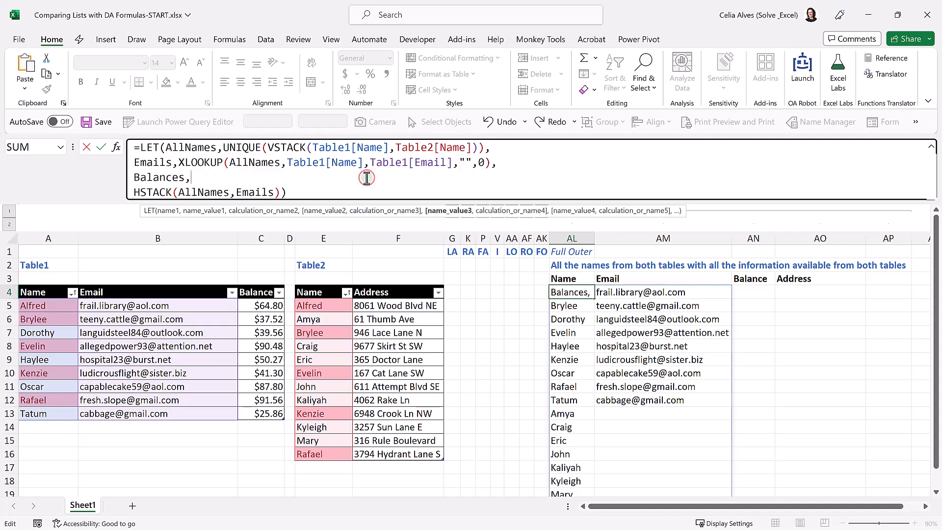
{"action": "key", "text": "ctrl+v"}
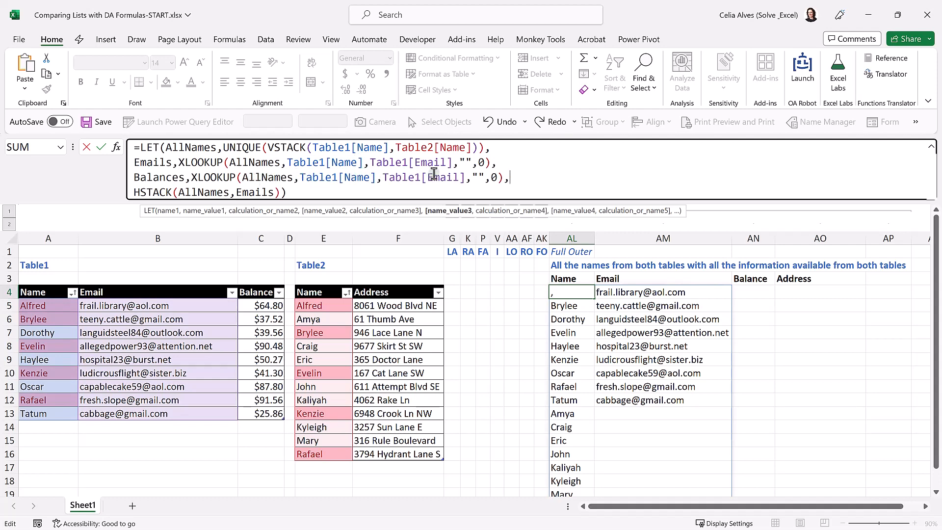
{"action": "left_click_drag", "start_coordinate": [427, 178], "coordinate": [460, 178]}
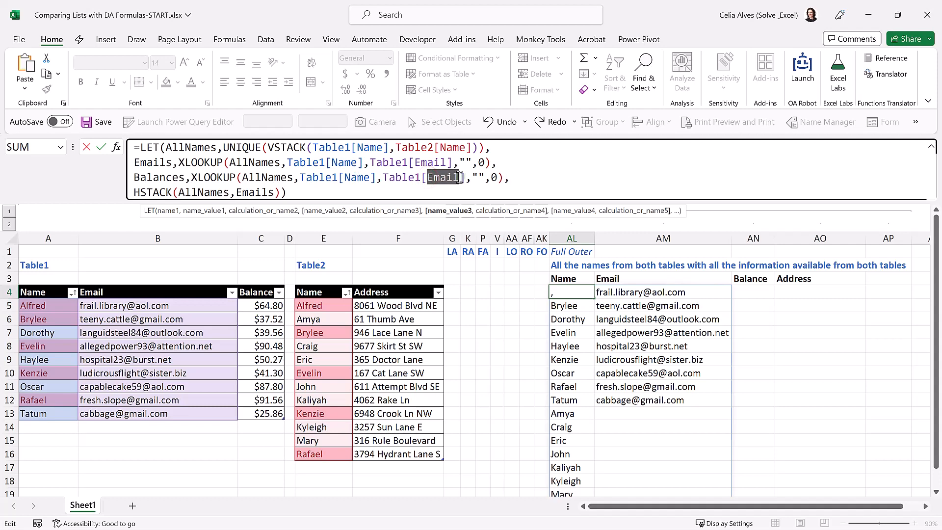
{"action": "type", "text": "Balance"}
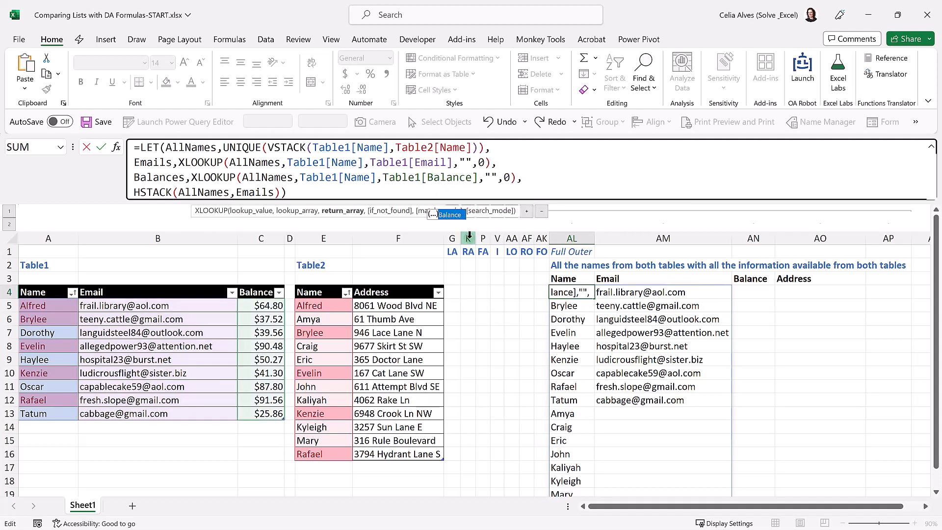
Insert an empty line after the Balances definition and add Balances as the third array of the HSTACK.
{"action": "left_click", "coordinate": [521, 178]}
{"action": "key", "text": "alt+Return"}
{"action": "left_click_drag", "start_coordinate": [287, 199], "coordinate": [285, 244]}
{"action": "left_click", "coordinate": [273, 208]}
{"action": "type", "text": ","}
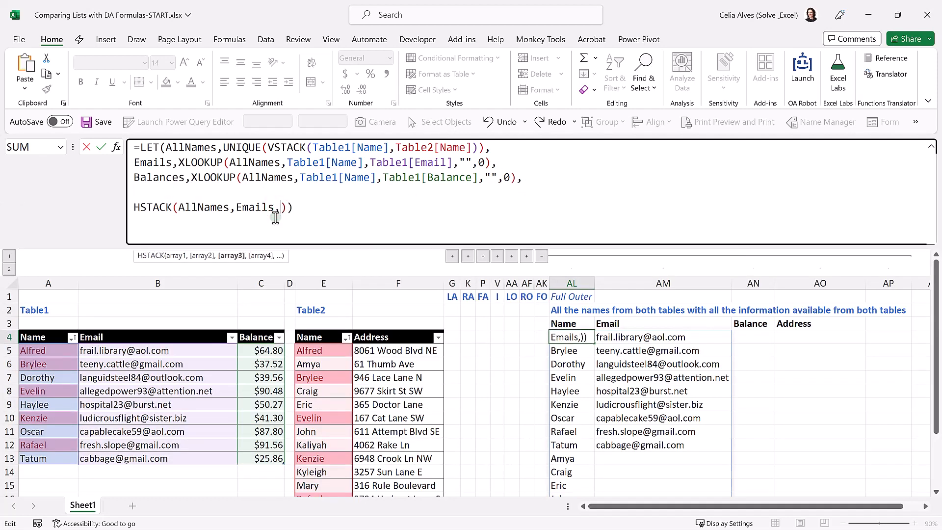
{"action": "type", "text": "Balances"}
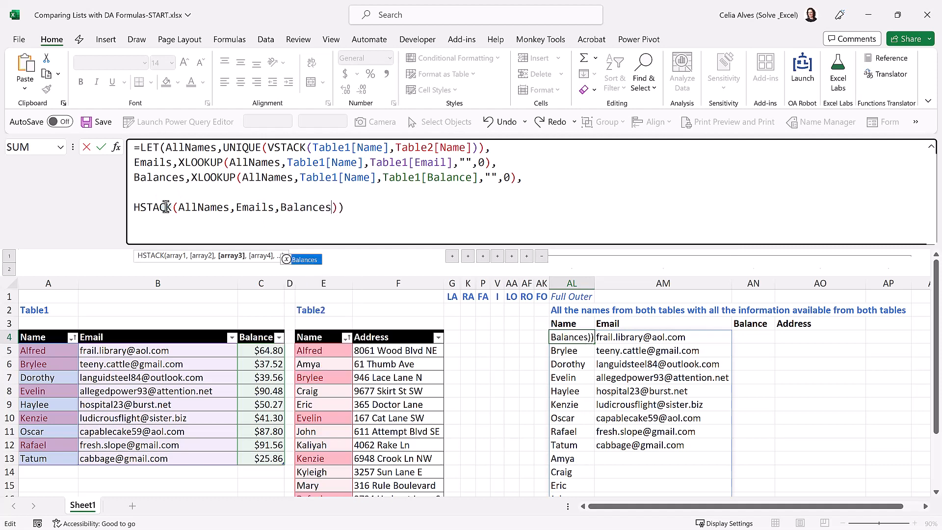
Add a LET variable named Addresses on the empty line and paste the copied Emails XLOOKUP as its value.
{"action": "left_click", "coordinate": [156, 185]}
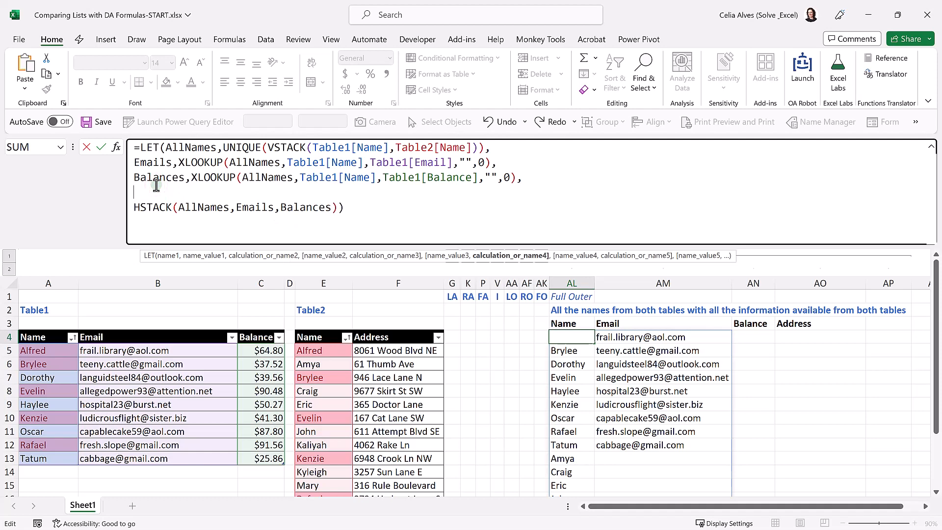
{"action": "type", "text": "Addre"}
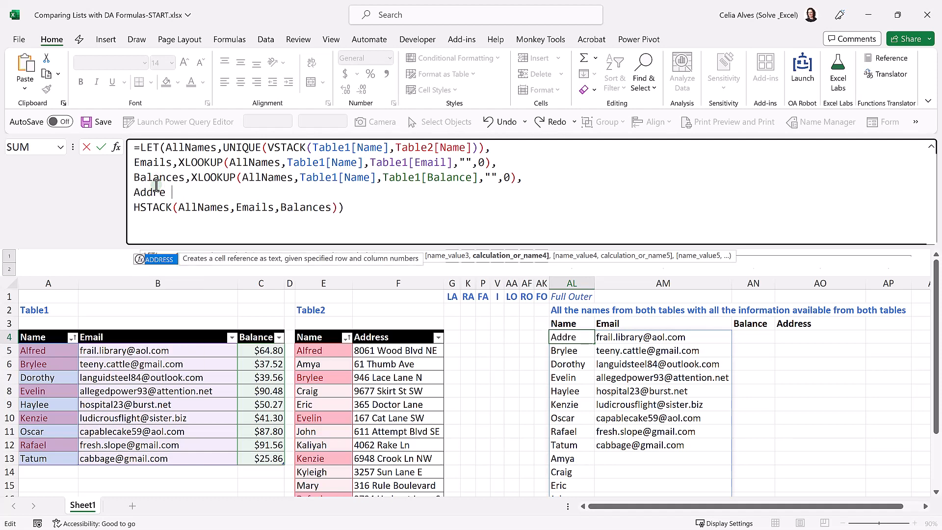
{"action": "type", "text": "sses"}
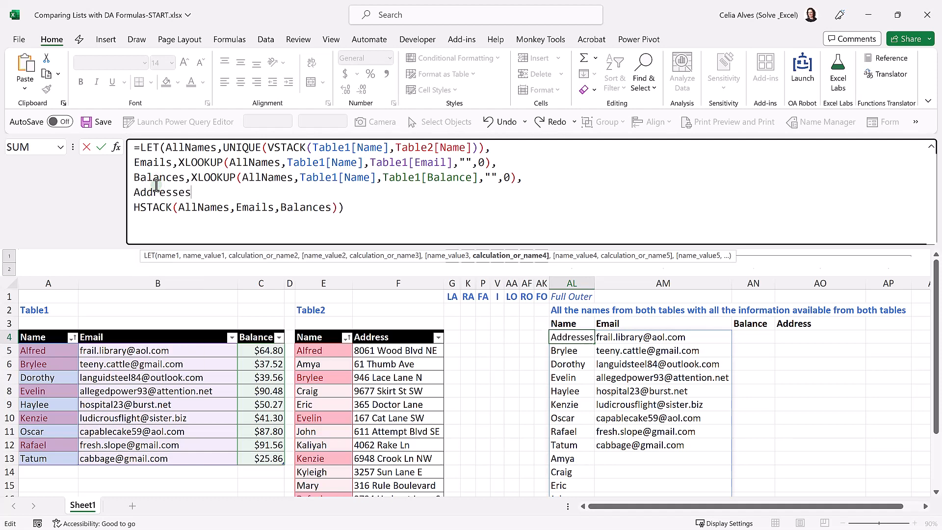
{"action": "type", "text": ","}
{"action": "key", "text": "ctrl+v"}
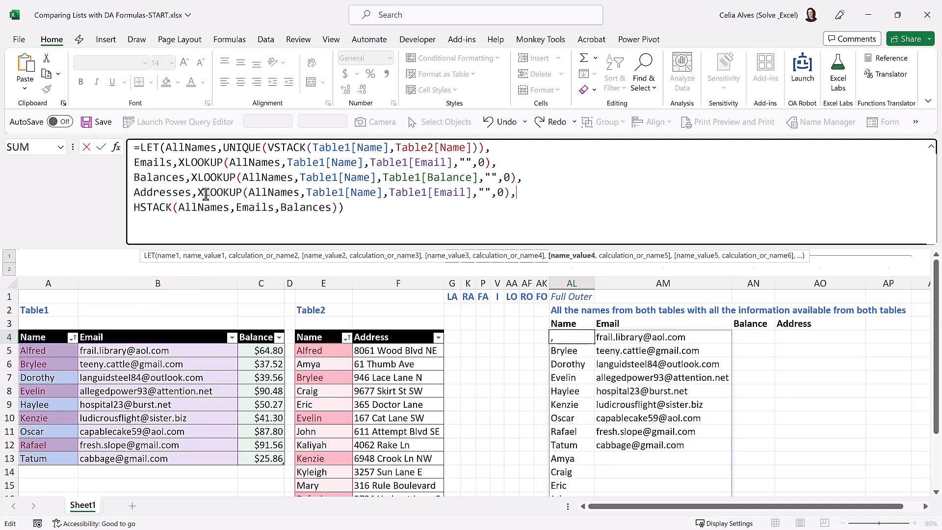
In the Addresses XLOOKUP, set the lookup array to Table2[Name] and the return column to Address.
{"action": "left_click", "coordinate": [344, 193]}
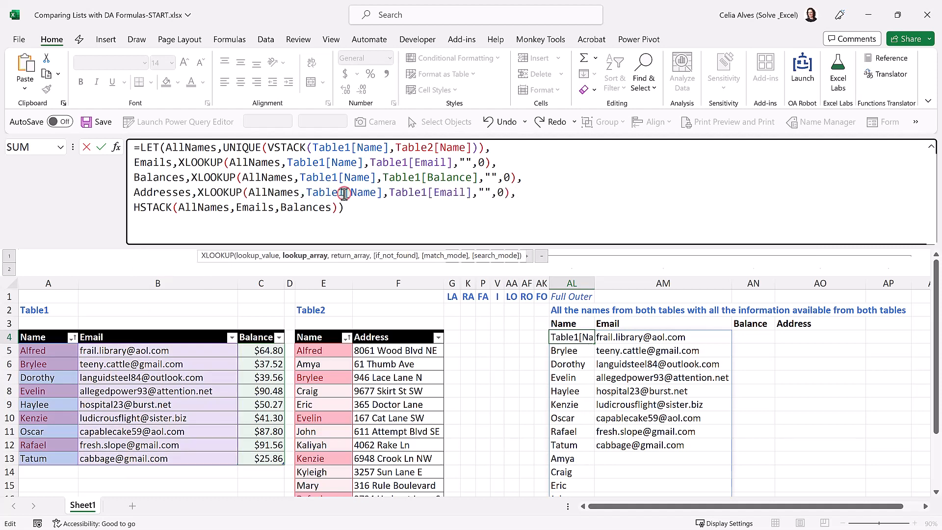
{"action": "key", "text": "BackSpace"}
{"action": "type", "text": "2"}
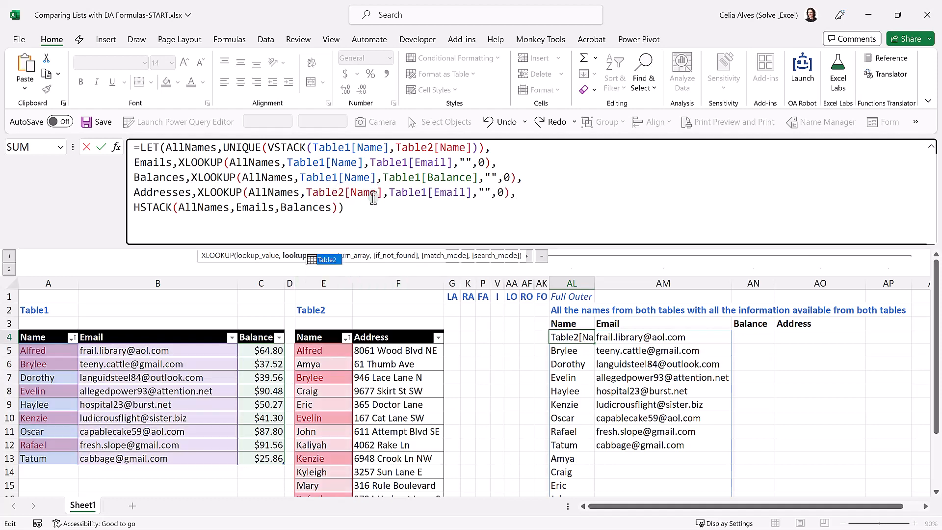
{"action": "double_click", "coordinate": [429, 194]}
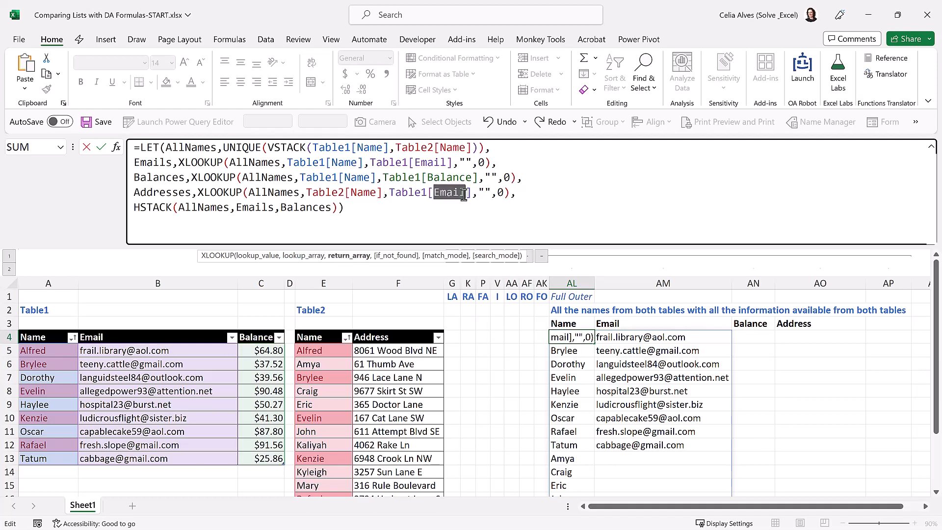
{"action": "type", "text": "Address"}
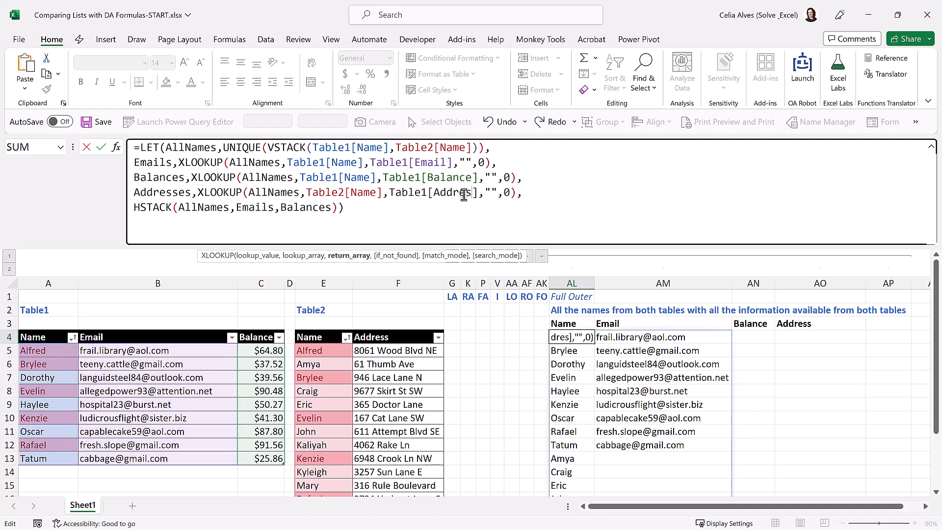
Add Addresses as the fourth array of the HSTACK and try to commit the formula.
{"action": "left_click", "coordinate": [460, 208]}
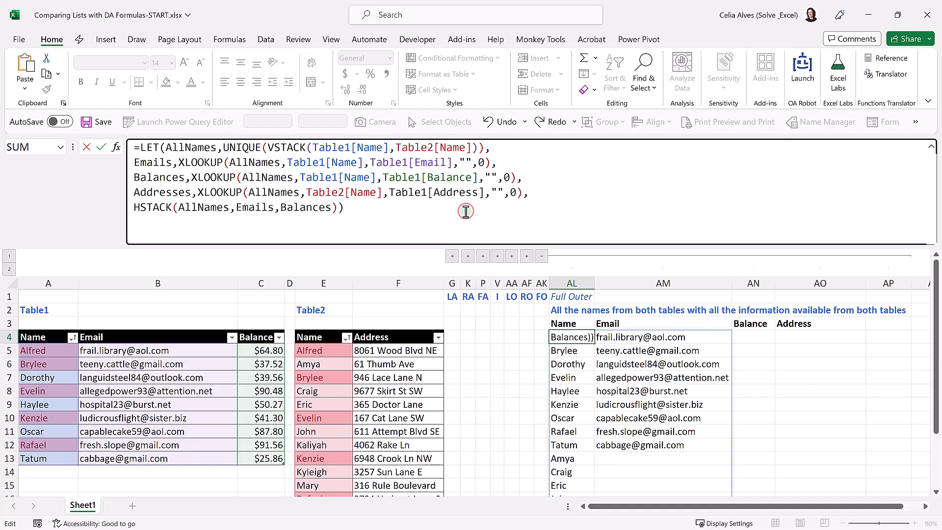
{"action": "type", "text": ",Address"}
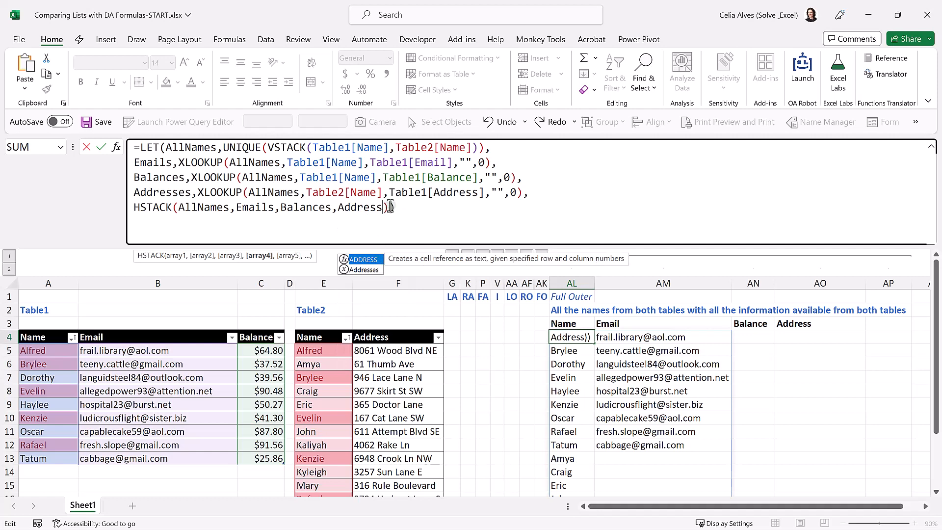
{"action": "left_click", "coordinate": [351, 270]}
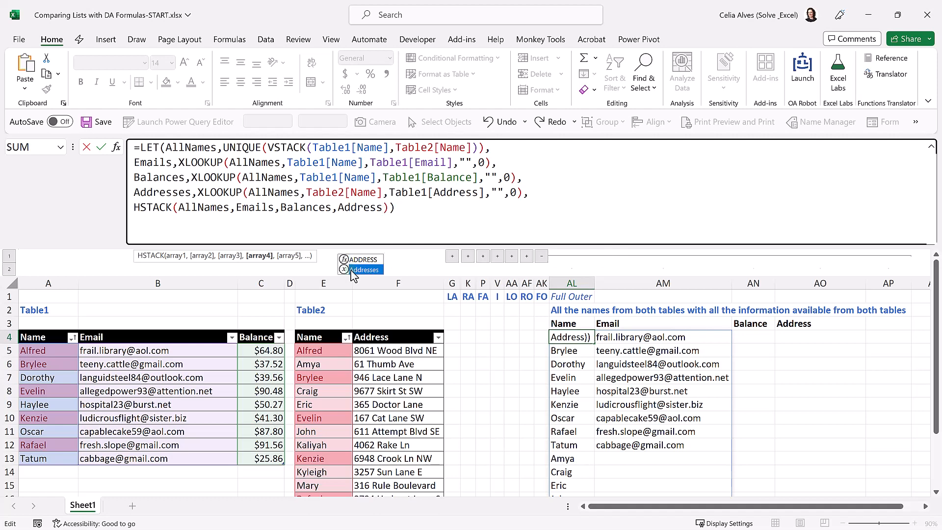
{"action": "double_click", "coordinate": [361, 269]}
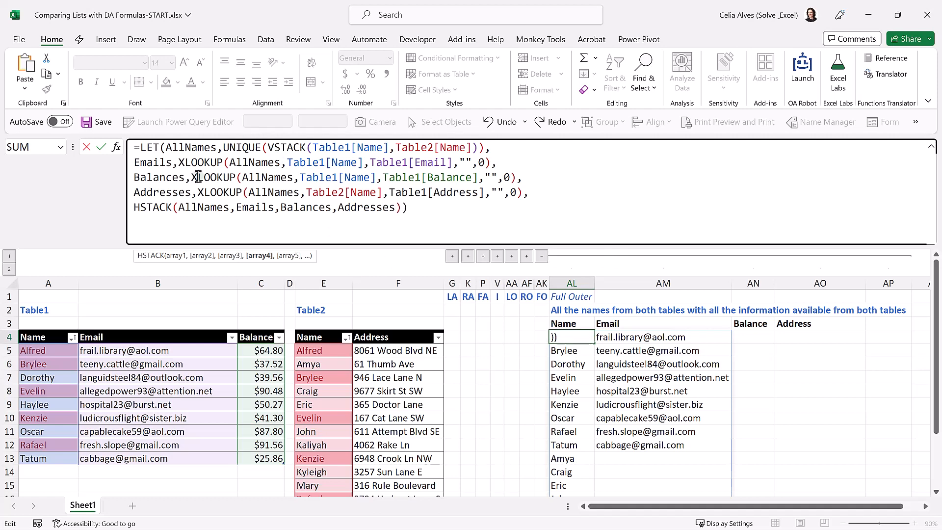
{"action": "left_click_drag", "start_coordinate": [197, 192], "coordinate": [523, 194]}
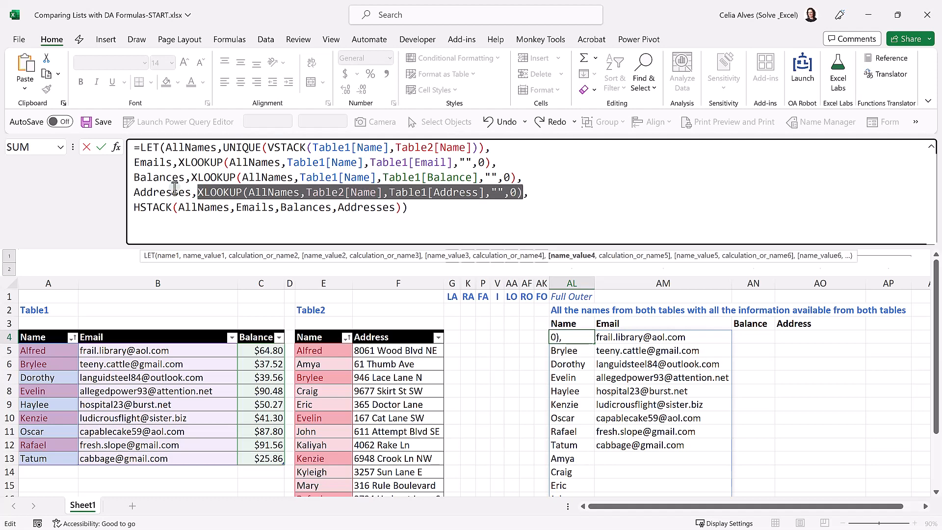
{"action": "left_click", "coordinate": [430, 205]}
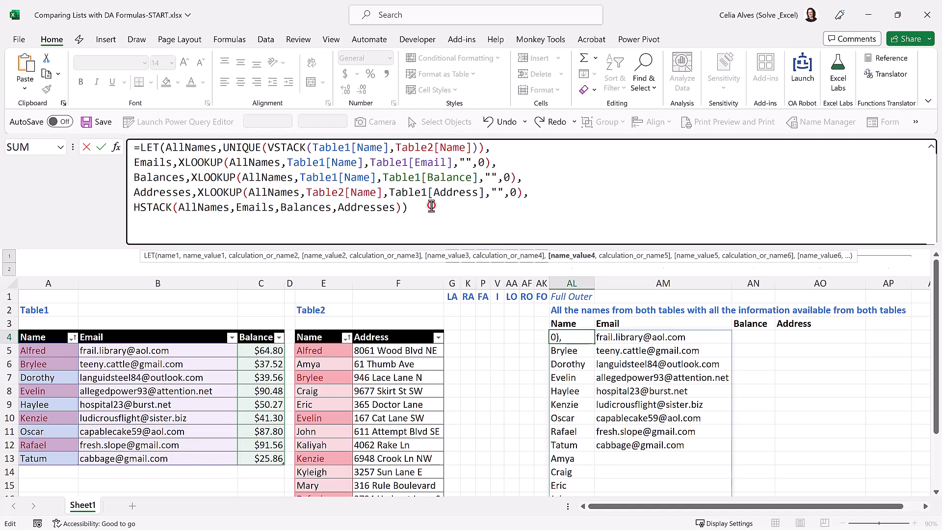
{"action": "key", "text": "Return"}
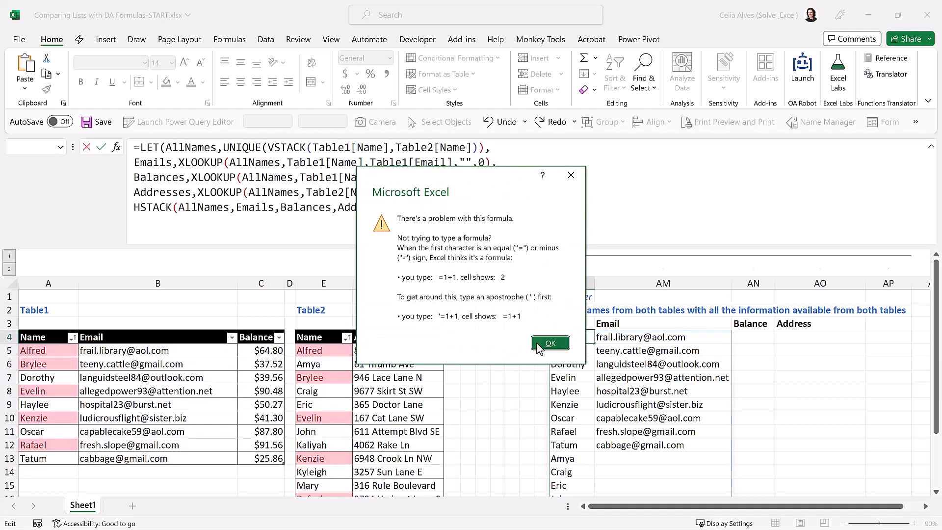
{"action": "left_click", "coordinate": [537, 342]}
Correct the return array of the Addresses XLOOKUP to Table2[Address] and commit the formula in AL4.
{"action": "double_click", "coordinate": [427, 193]}
{"action": "left_click", "coordinate": [428, 194]}
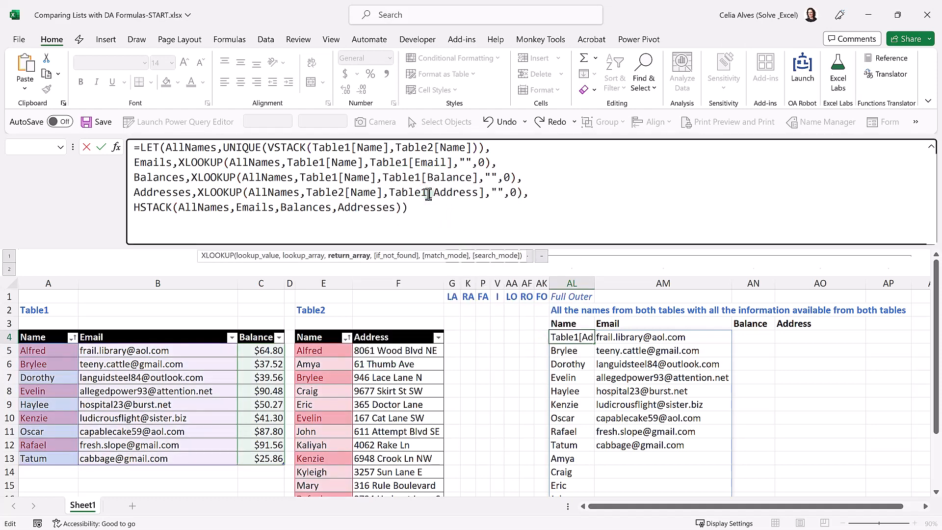
{"action": "key", "text": "BackSpace"}
{"action": "type", "text": "2"}
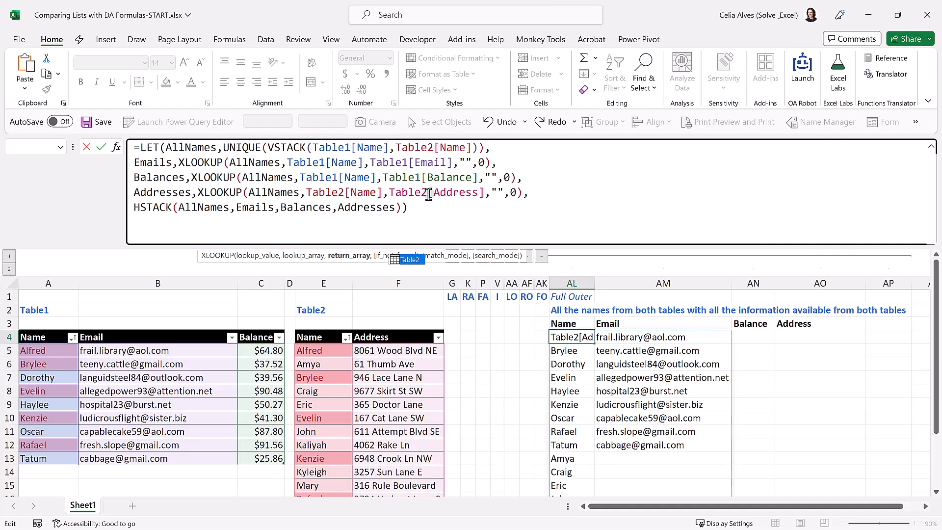
{"action": "left_click", "coordinate": [427, 213]}
{"action": "key", "text": "Return"}
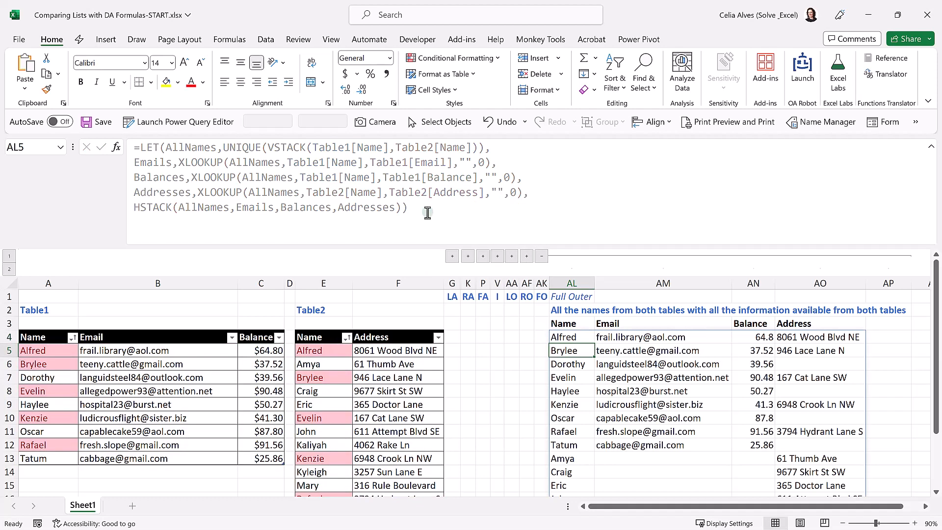
Collapse the formula bar to one line and check the Email, Balance and Address columns of the full outer join.
{"action": "scroll", "coordinate": [768, 393], "scroll_direction": "down", "scroll_amount": 3}
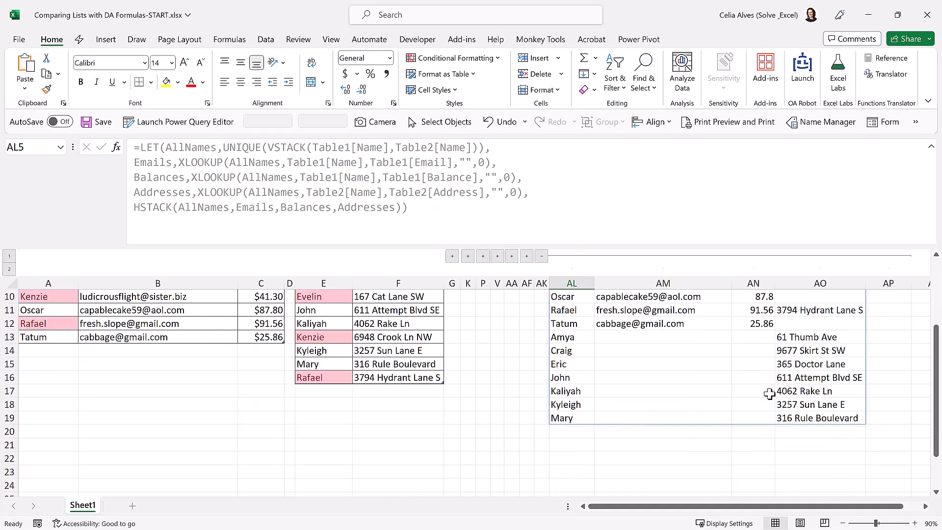
{"action": "scroll", "coordinate": [769, 394], "scroll_direction": "up", "scroll_amount": 3}
{"action": "key", "text": "ctrl+shift+u"}
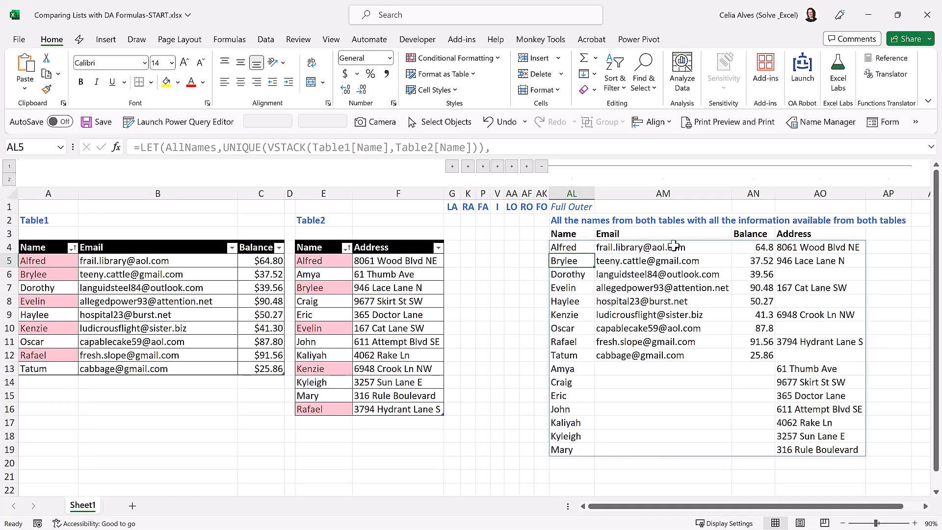
{"action": "left_click_drag", "start_coordinate": [655, 248], "coordinate": [822, 252]}
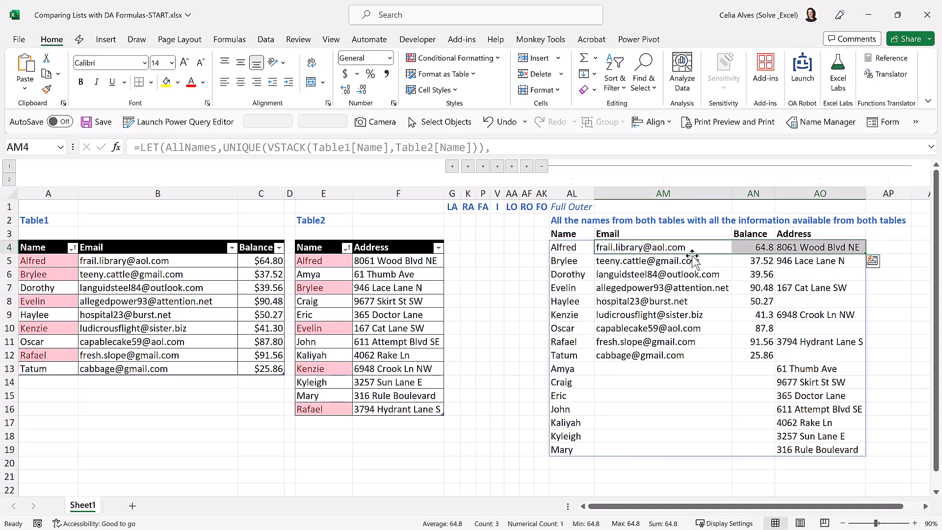
{"action": "left_click", "coordinate": [813, 250]}
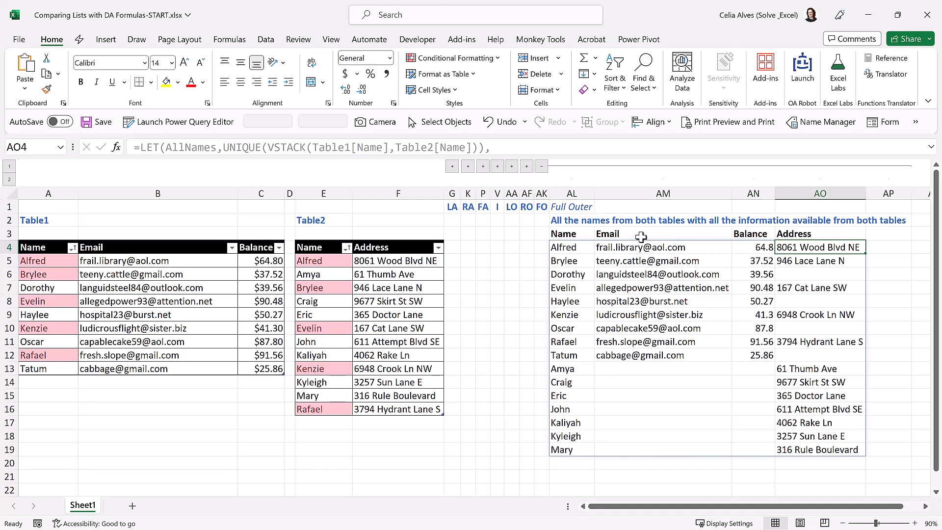
Apply the accounting number format to the Balance column of the full outer join, cells AN4:AN25.
{"action": "left_click", "coordinate": [580, 247]}
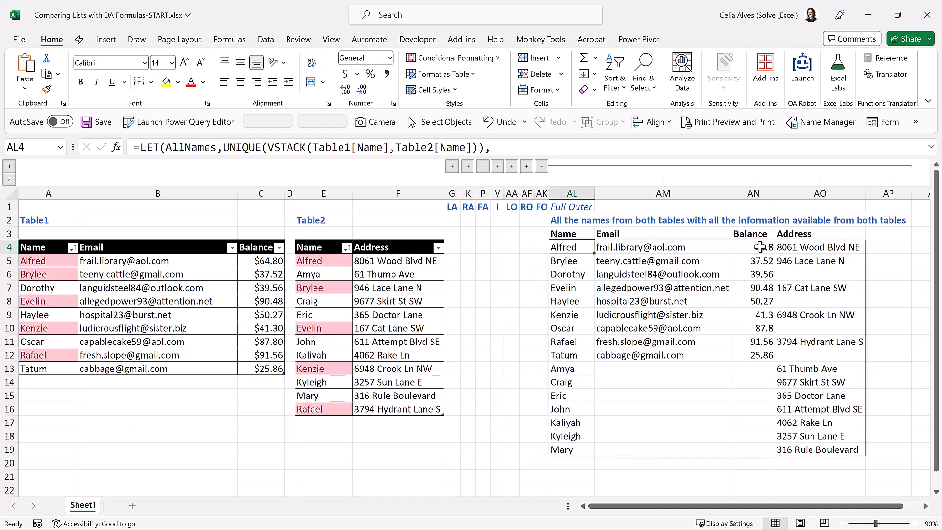
{"action": "left_click_drag", "start_coordinate": [759, 246], "coordinate": [759, 283]}
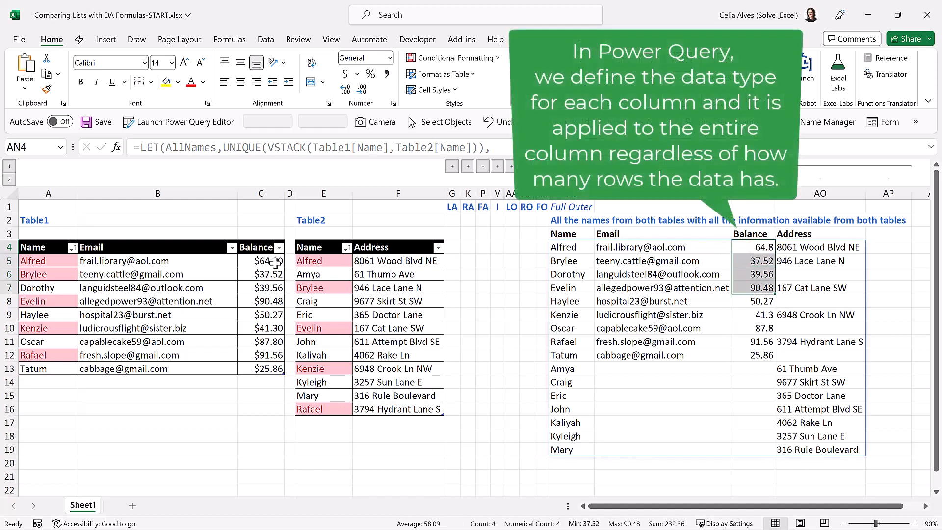
{"action": "left_click_drag", "start_coordinate": [270, 260], "coordinate": [268, 364]}
{"action": "left_click_drag", "start_coordinate": [739, 250], "coordinate": [743, 470]}
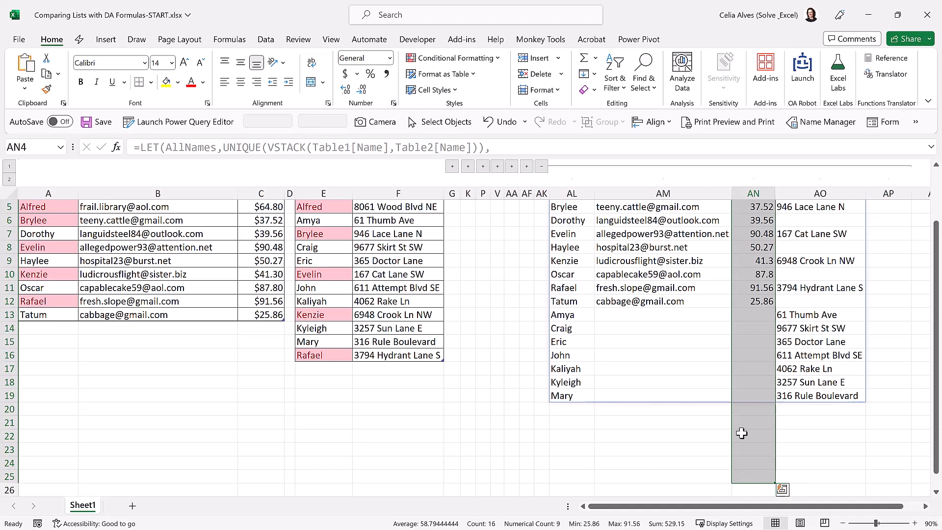
{"action": "scroll", "coordinate": [725, 368], "scroll_direction": "up", "scroll_amount": 2}
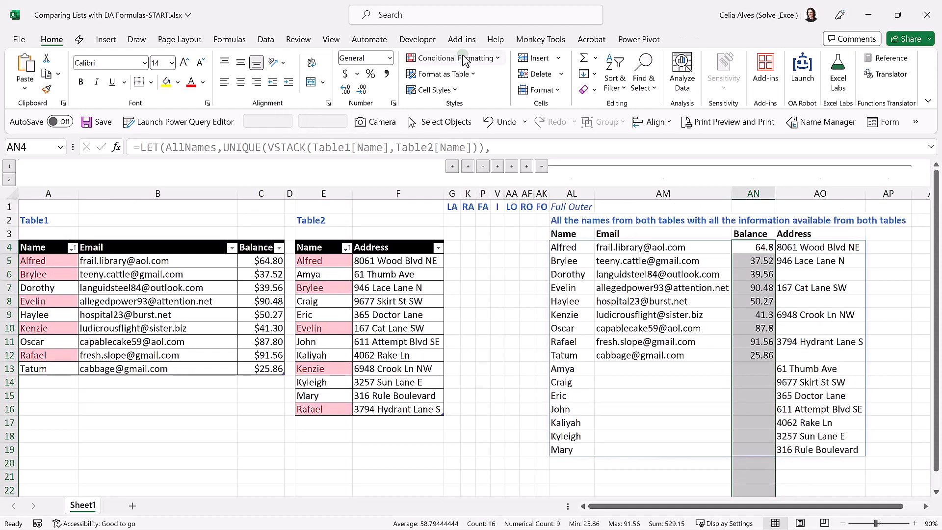
{"action": "left_click", "coordinate": [346, 74]}
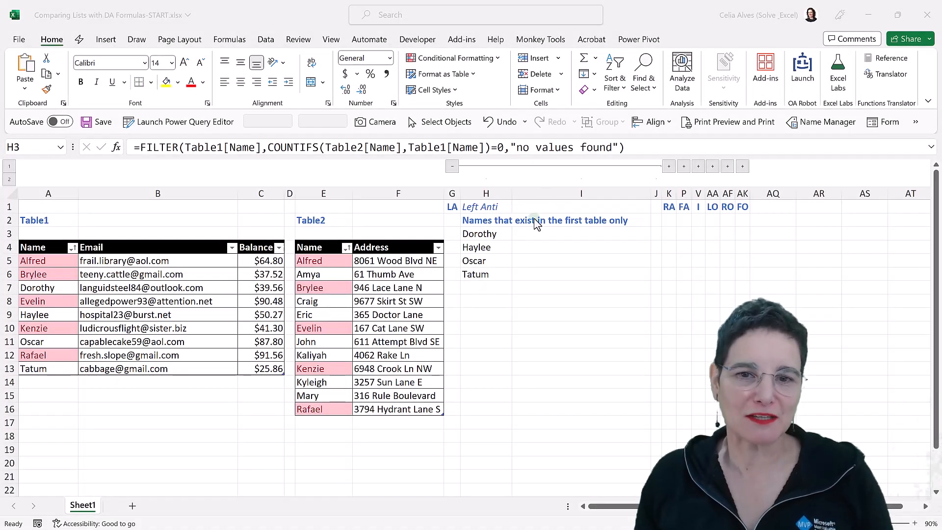
Copy the left anti join formula from H3 into H9.
{"action": "left_click", "coordinate": [499, 234]}
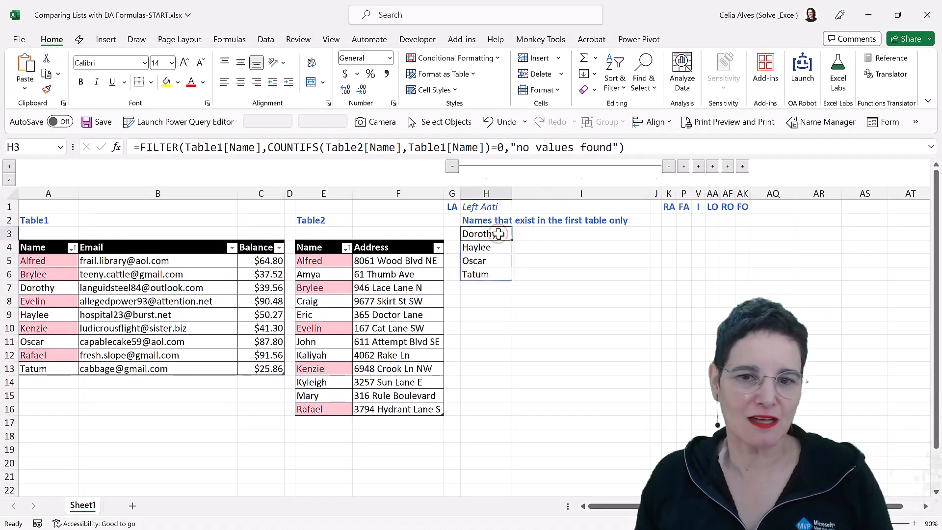
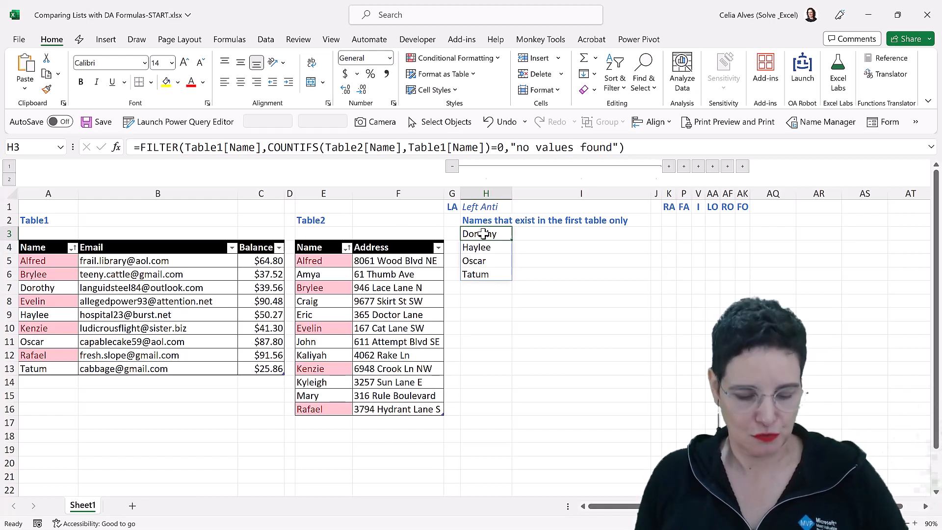
{"action": "key", "text": "ctrl+c"}
{"action": "left_click", "coordinate": [486, 318]}
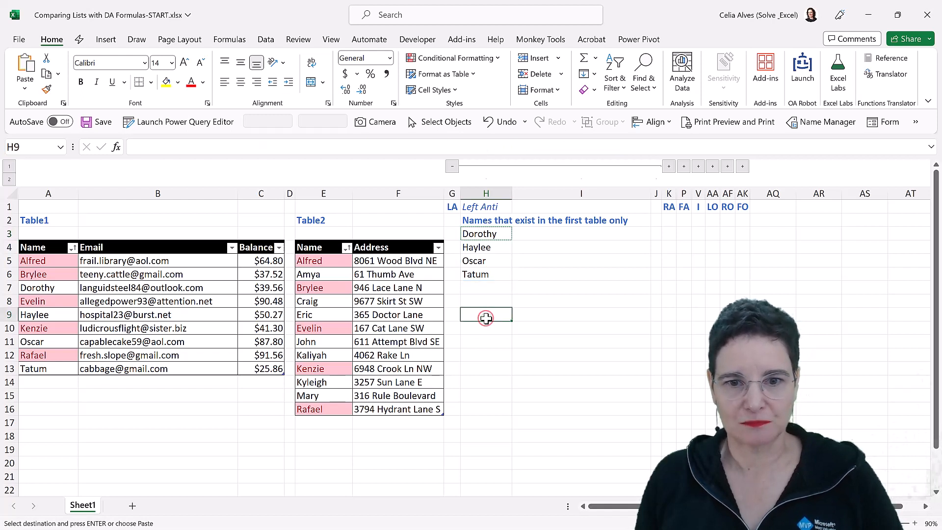
{"action": "key", "text": "ctrl+v"}
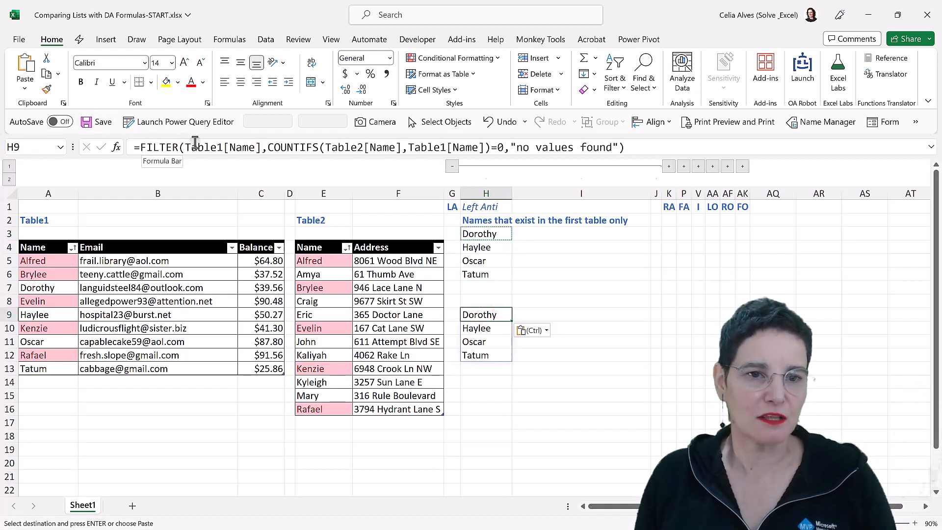
Change the FILTER array in H9 from Table1[Name] to the whole Table1, and widen column J to fit the balances.
{"action": "left_click_drag", "start_coordinate": [224, 149], "coordinate": [261, 150]}
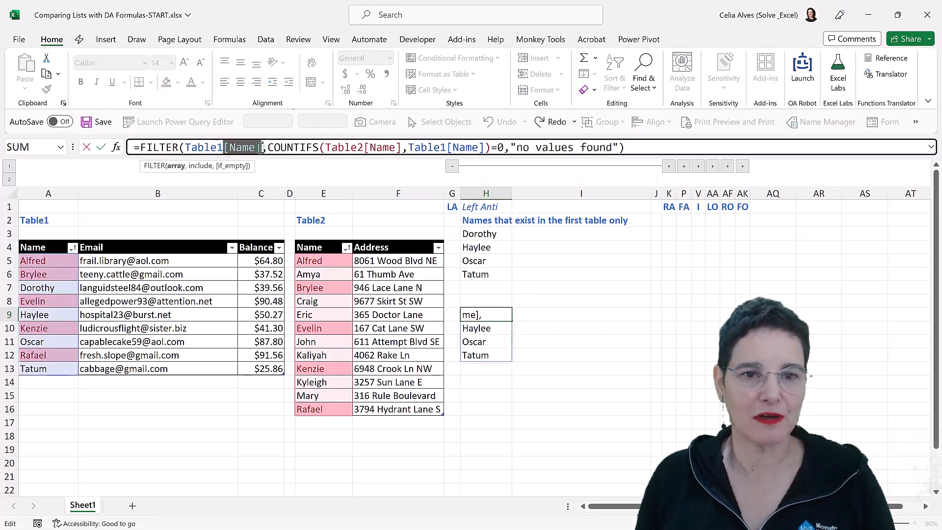
{"action": "key", "text": "BackSpace"}
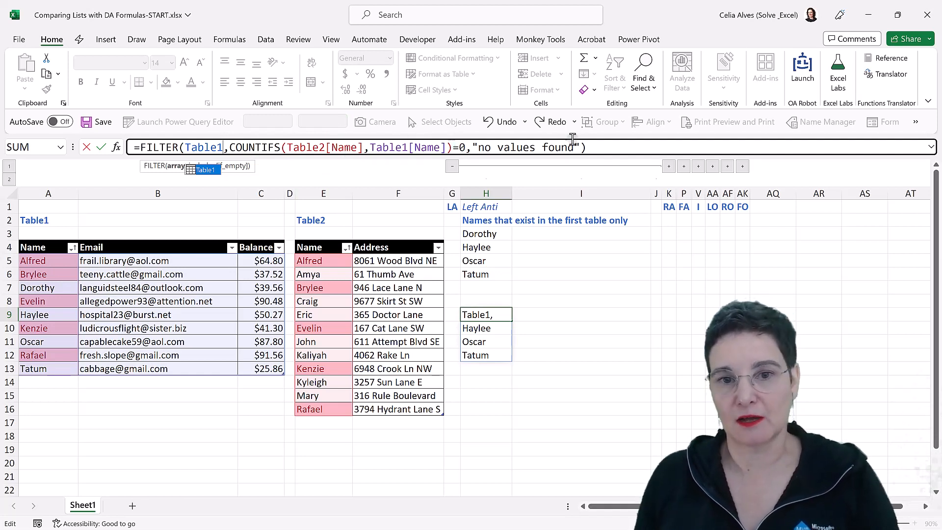
{"action": "left_click", "coordinate": [601, 148]}
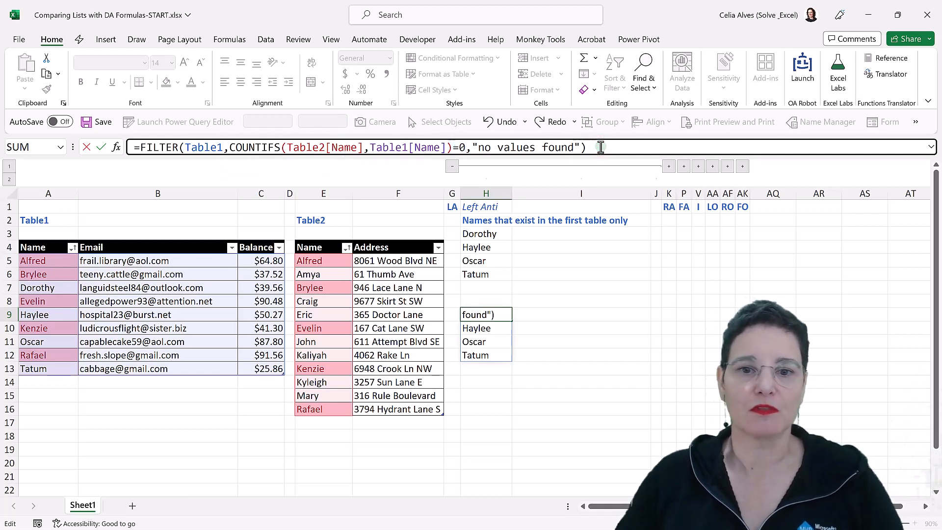
{"action": "key", "text": "Return"}
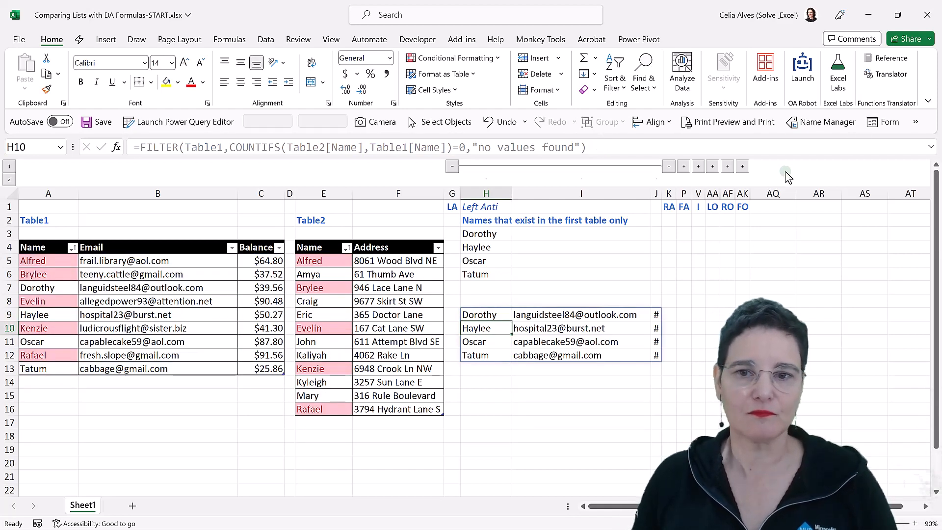
{"action": "left_click_drag", "start_coordinate": [662, 197], "coordinate": [713, 201]}
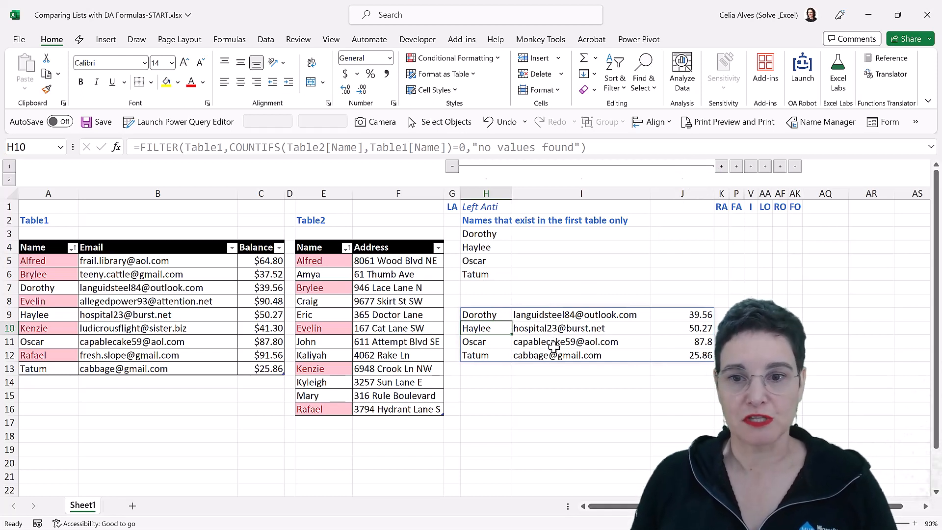
{"action": "left_click", "coordinate": [662, 191]}
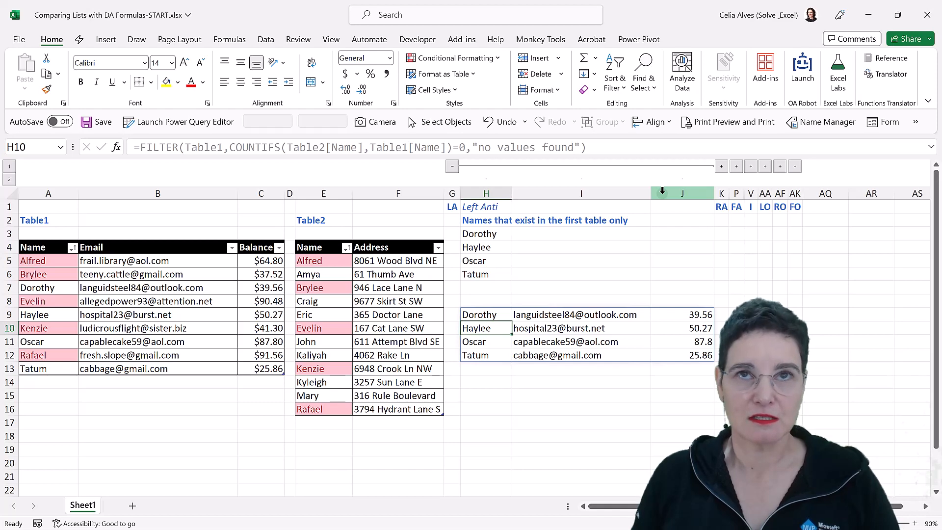
Collapse the Left Anti column group, expand the Right Anti group and copy its formula from L3 into L11.
{"action": "left_click", "coordinate": [472, 167]}
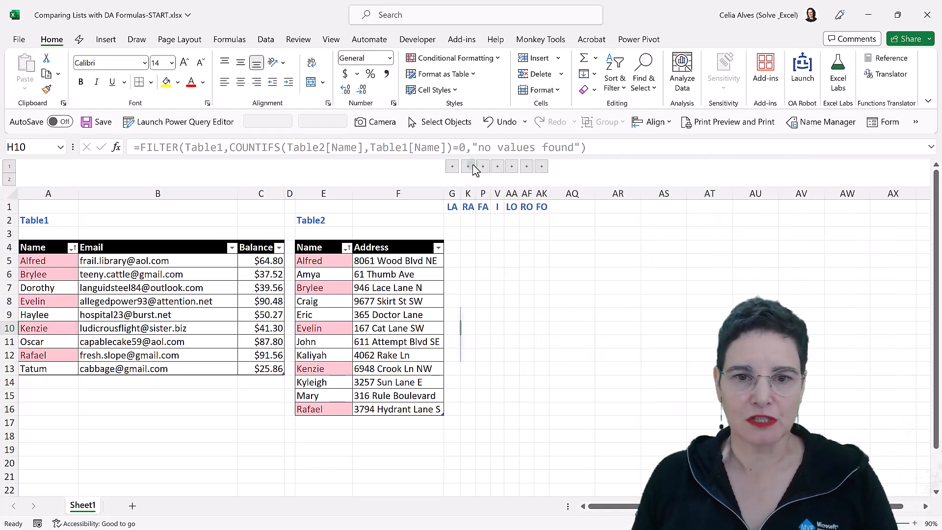
{"action": "left_click", "coordinate": [472, 166]}
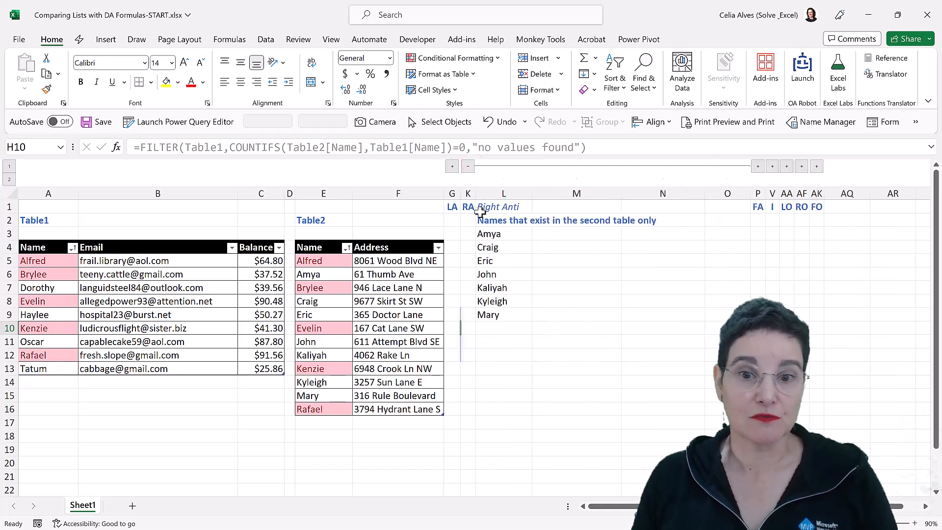
{"action": "left_click", "coordinate": [511, 236]}
{"action": "key", "text": "ctrl+c"}
{"action": "left_click", "coordinate": [491, 341]}
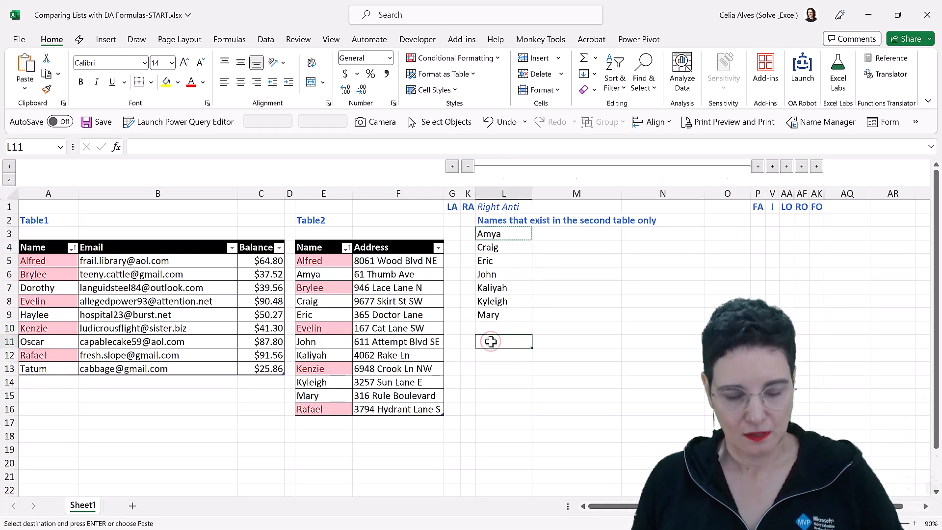
{"action": "key", "text": "ctrl+v"}
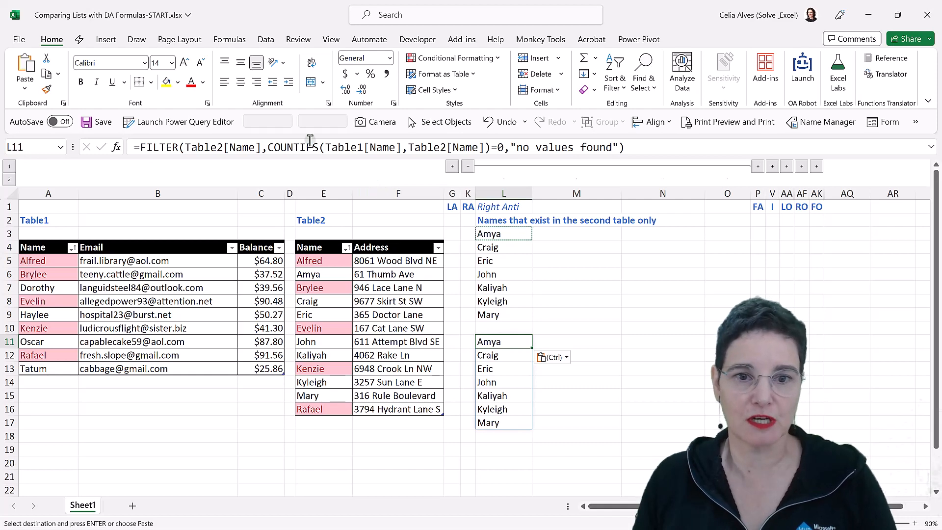
Change the FILTER array in L11 from Table2[Name] to the whole Table2 and commit the formula.
{"action": "left_click_drag", "start_coordinate": [224, 148], "coordinate": [263, 146]}
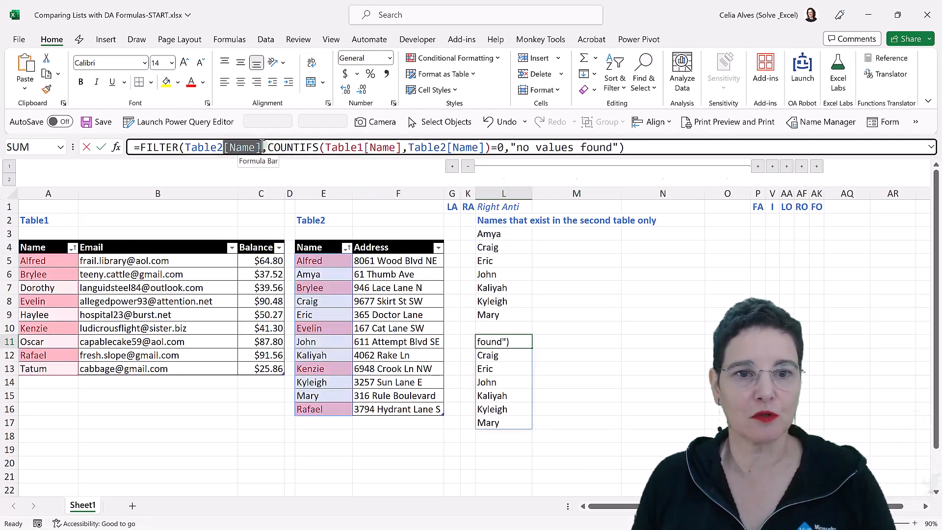
{"action": "key", "text": "Delete"}
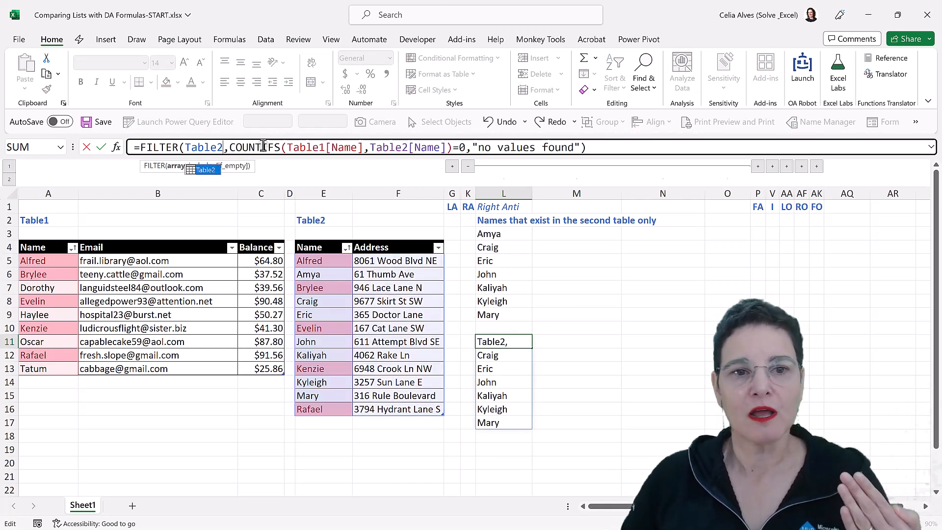
{"action": "key", "text": "Return"}
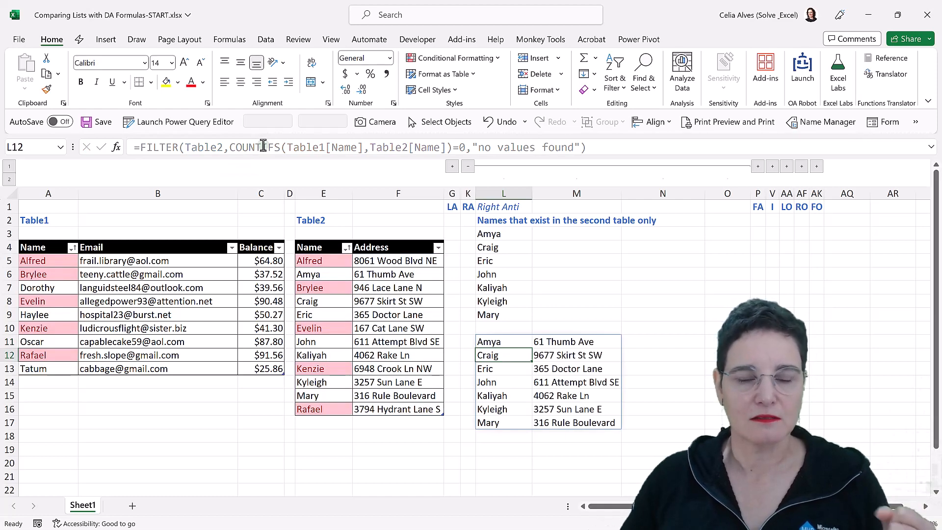
Collapse the Right Anti group, expand the FA group and copy the table headers Name, Email, Balance and Address into Q16:T16.
{"action": "left_click", "coordinate": [471, 166]}
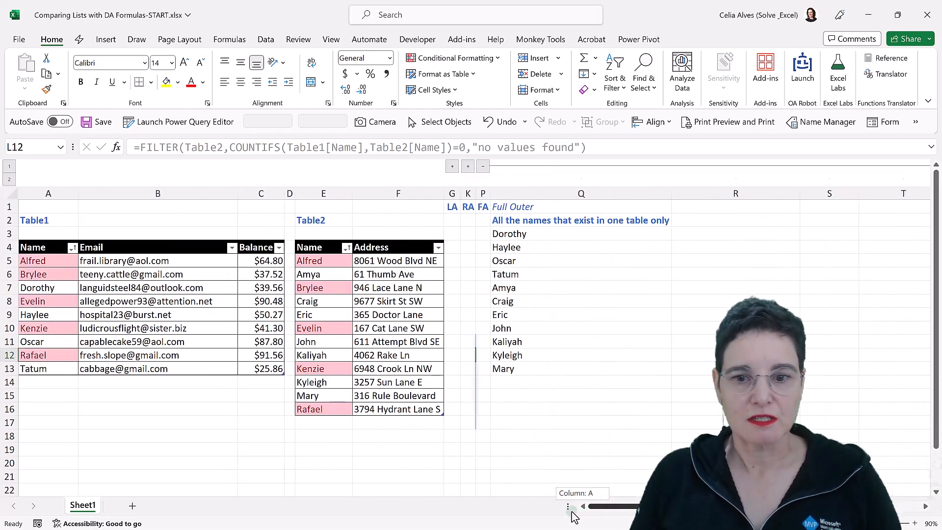
{"action": "left_click", "coordinate": [511, 386]}
{"action": "left_click", "coordinate": [511, 395]}
{"action": "left_click", "coordinate": [512, 408]}
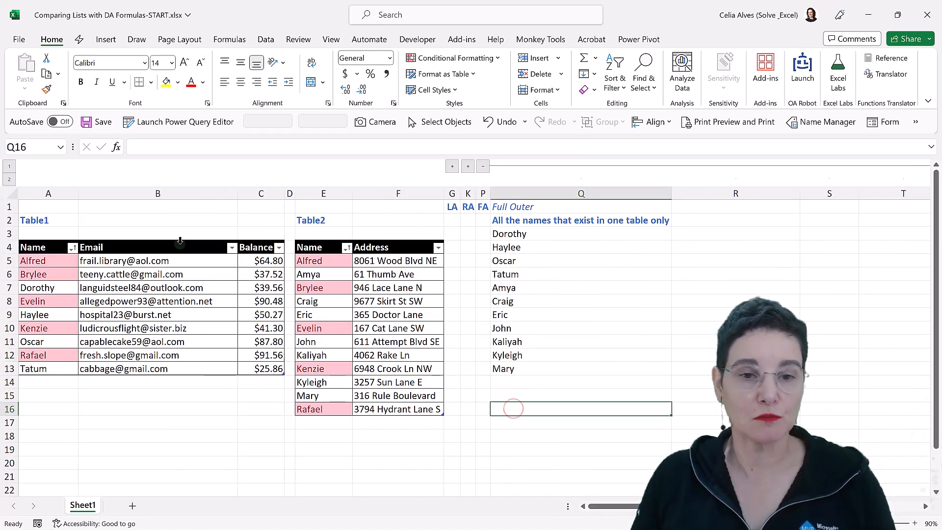
{"action": "left_click_drag", "start_coordinate": [59, 247], "coordinate": [283, 249]}
{"action": "key", "text": "ctrl+c"}
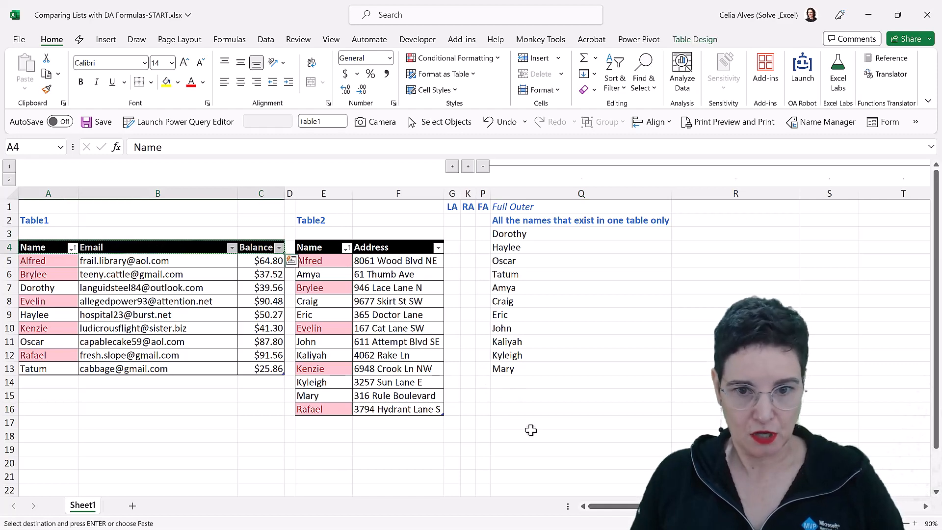
{"action": "left_click", "coordinate": [518, 408]}
{"action": "key", "text": "Return"}
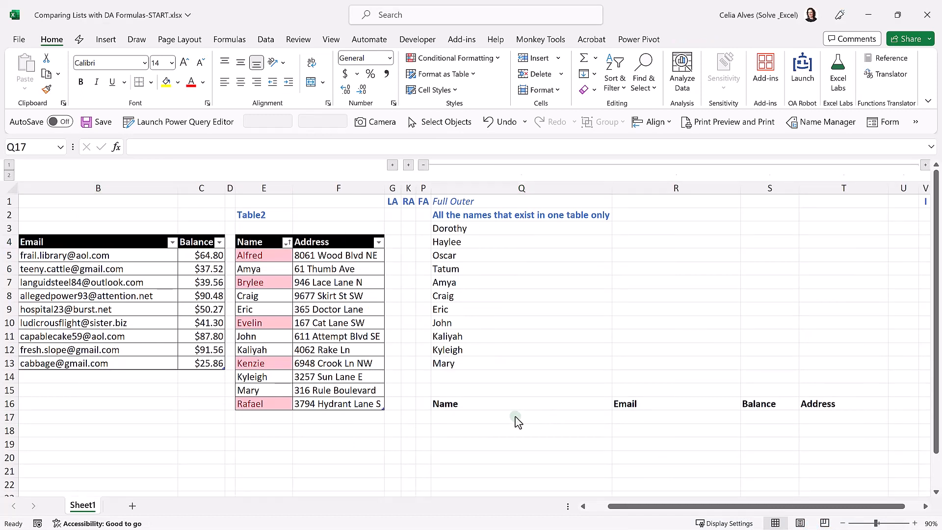
Paste into Q17 the LET formula that combines Names, Emails, Balances and Addresses with HSTACK, and expand the formula bar.
{"action": "left_click", "coordinate": [155, 147]}
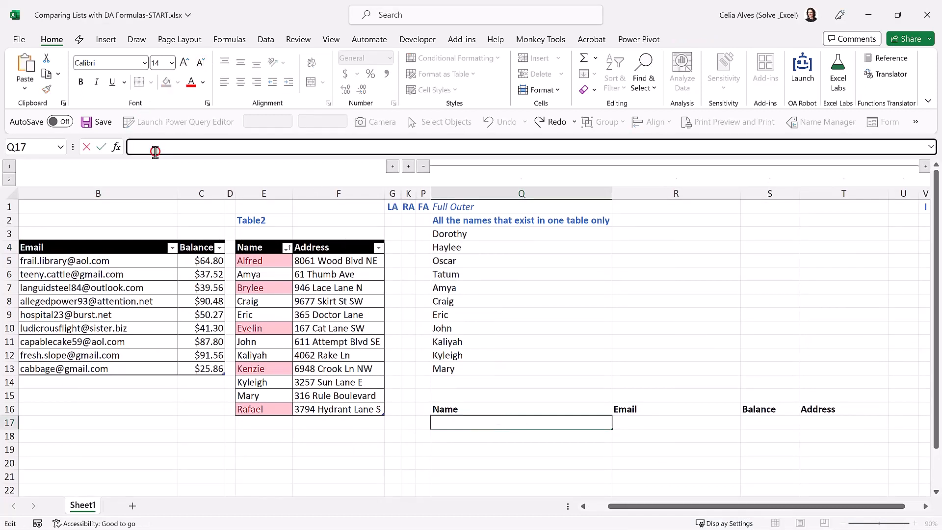
{"action": "key", "text": "ctrl+v"}
{"action": "key", "text": "ctrl+shift+u"}
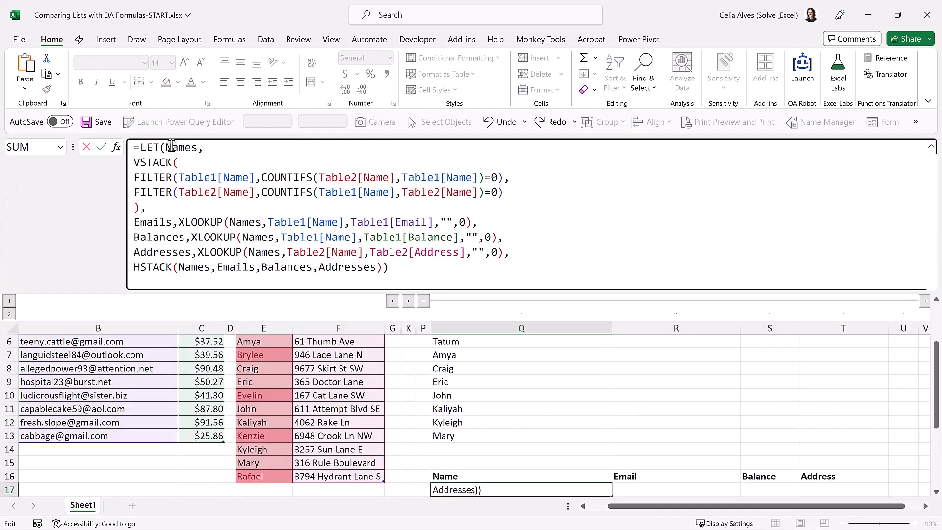
Examine the Q17 LET formula part by part: the Names VSTACK, the Emails, Balances and Addresses XLOOKUPs, and the closing HSTACK.
{"action": "left_click_drag", "start_coordinate": [165, 147], "coordinate": [194, 149]}
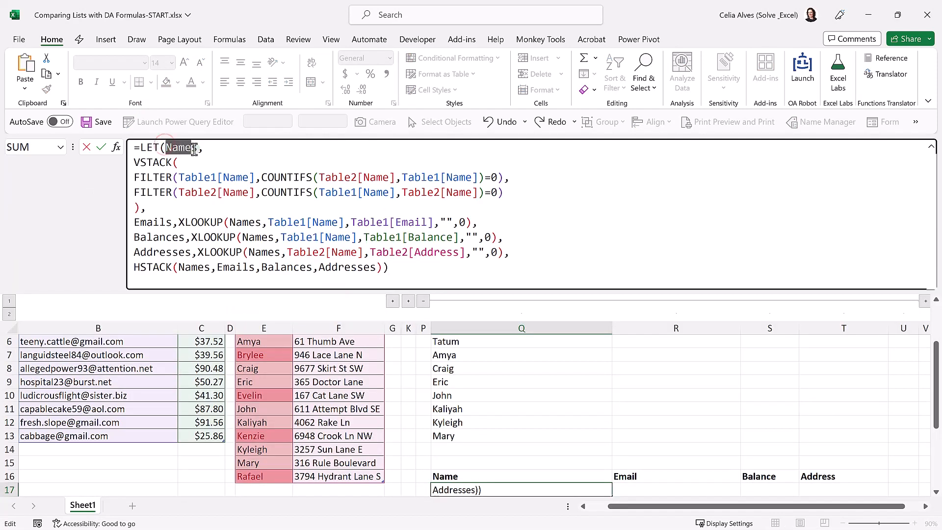
{"action": "left_click", "coordinate": [135, 163]}
{"action": "left_click_drag", "start_coordinate": [136, 164], "coordinate": [500, 195]}
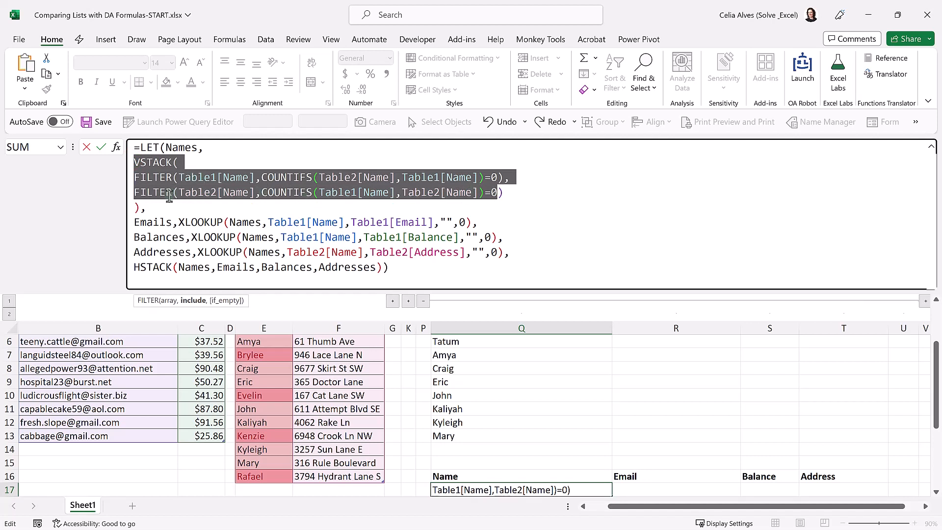
{"action": "left_click", "coordinate": [150, 208]}
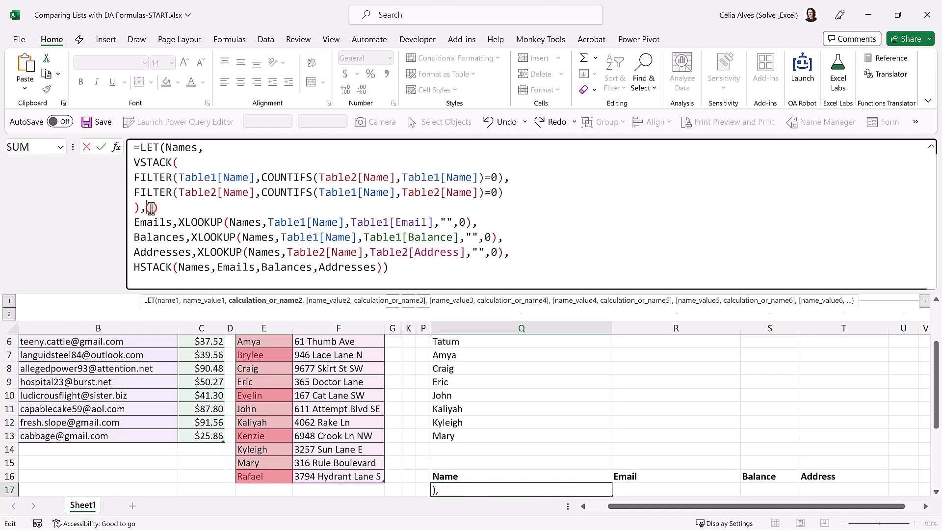
{"action": "left_click", "coordinate": [187, 223]}
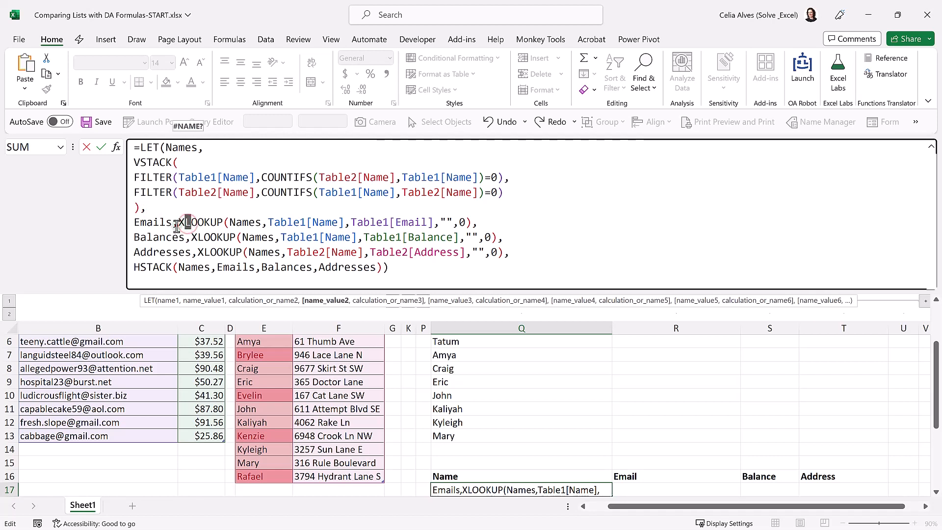
{"action": "left_click", "coordinate": [175, 222]}
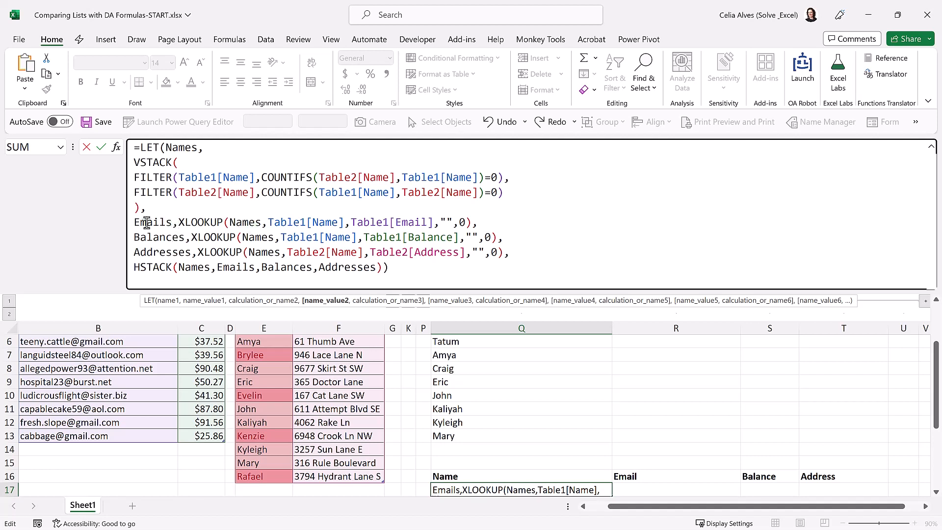
{"action": "left_click_drag", "start_coordinate": [134, 222], "coordinate": [170, 219]}
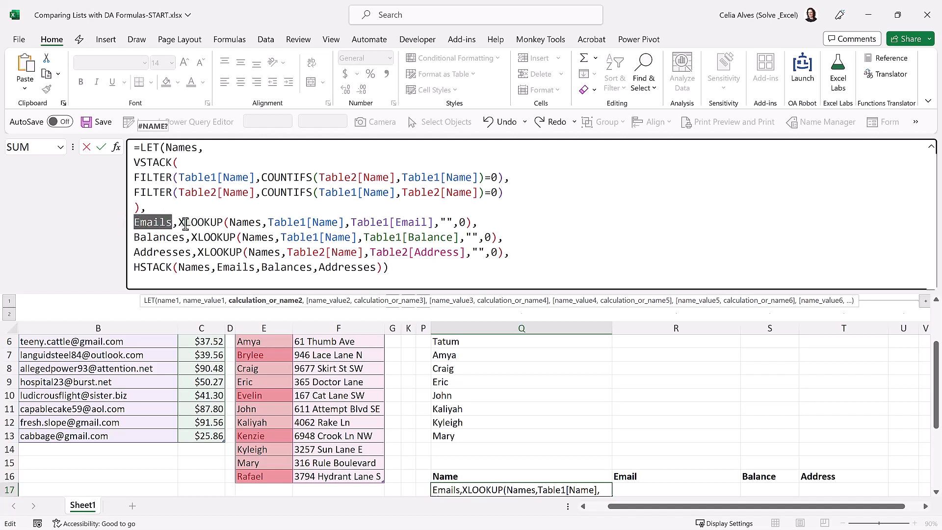
{"action": "left_click_drag", "start_coordinate": [179, 222], "coordinate": [472, 218]}
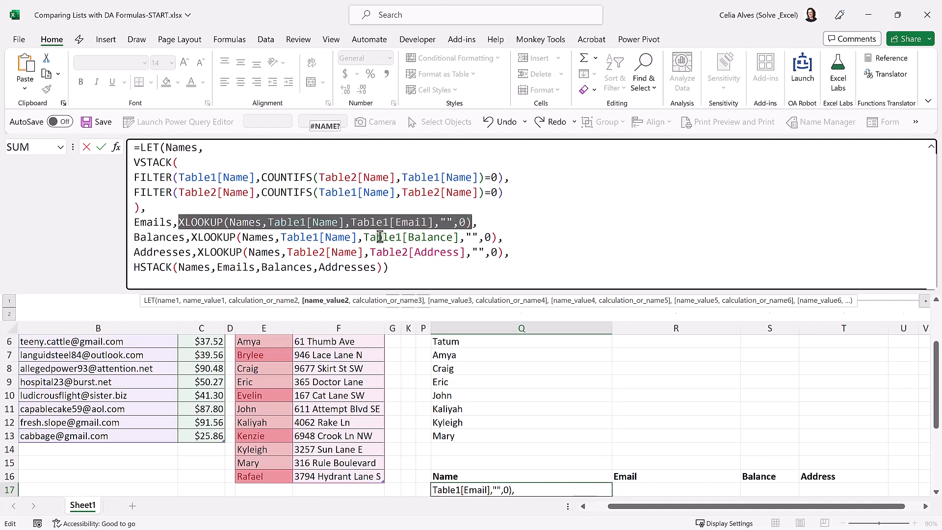
{"action": "left_click", "coordinate": [198, 222]}
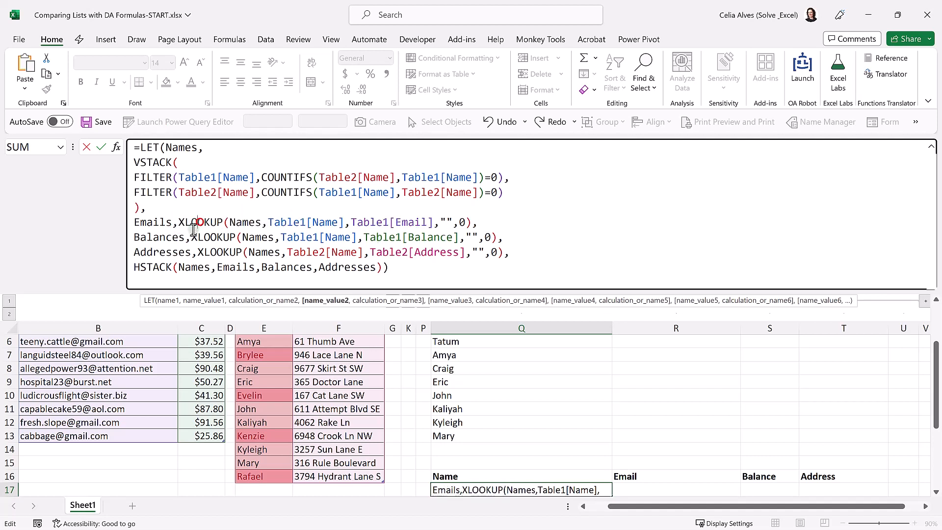
{"action": "left_click", "coordinate": [169, 238]}
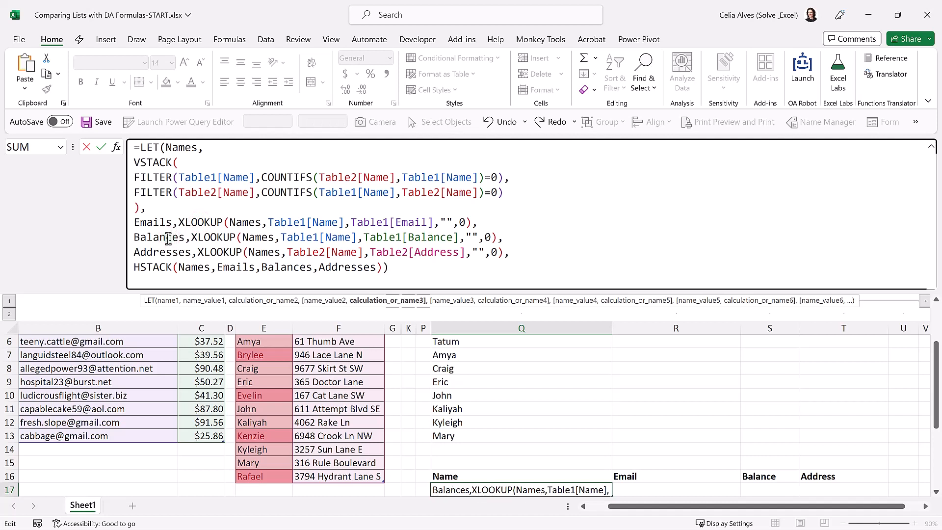
{"action": "left_click", "coordinate": [190, 237]}
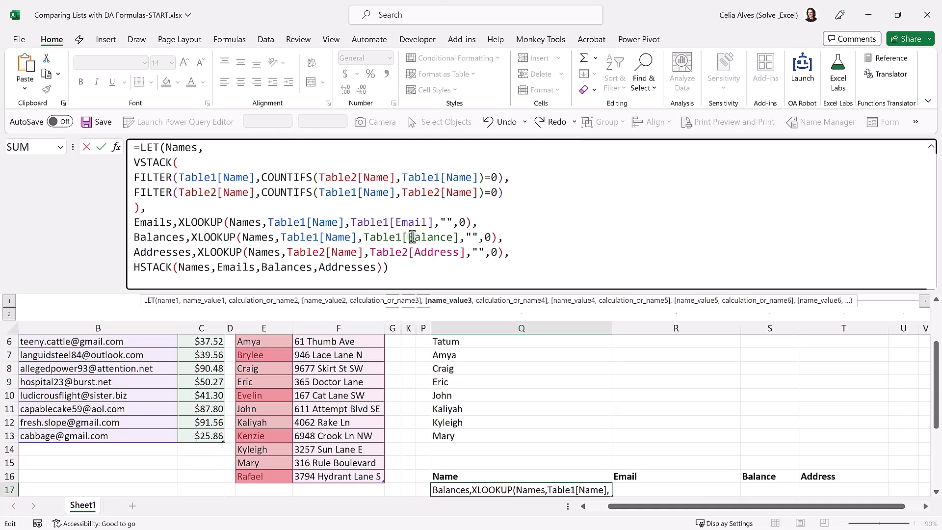
{"action": "left_click", "coordinate": [153, 253]}
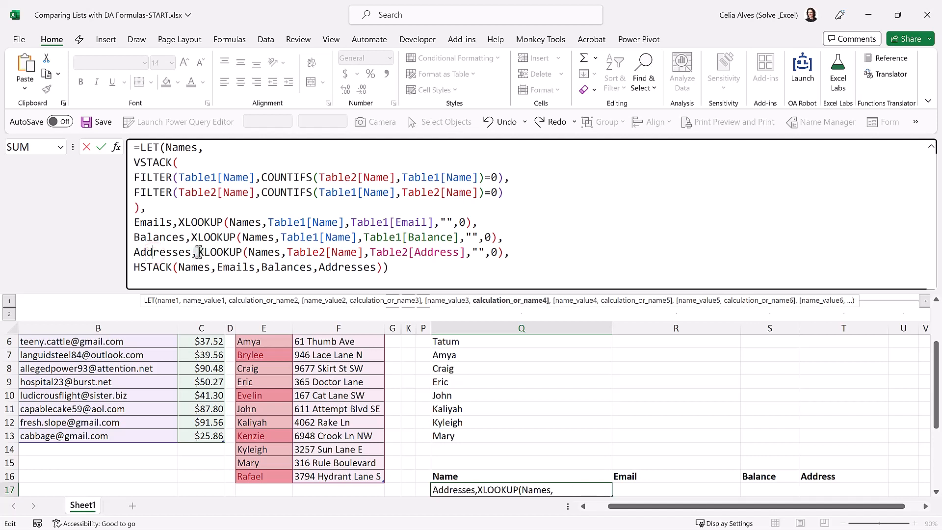
{"action": "left_click", "coordinate": [266, 253]}
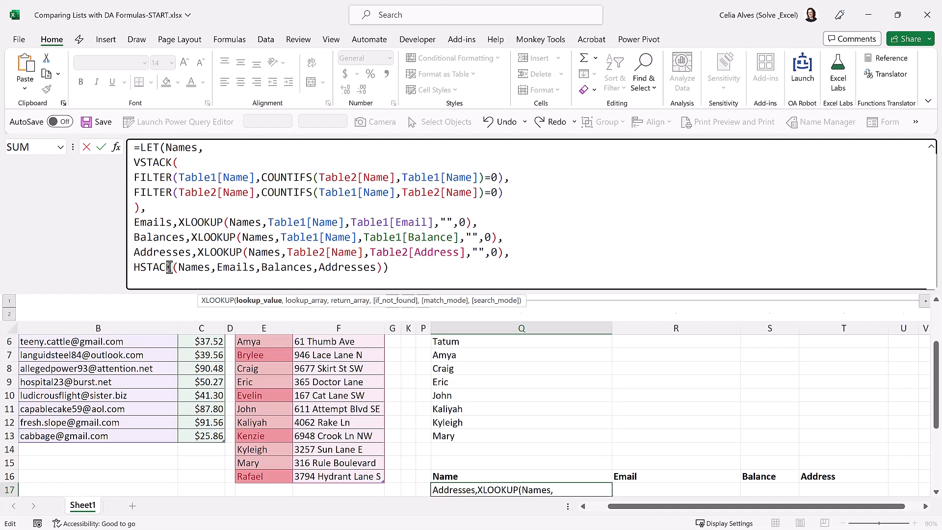
{"action": "left_click_drag", "start_coordinate": [134, 266], "coordinate": [172, 267]}
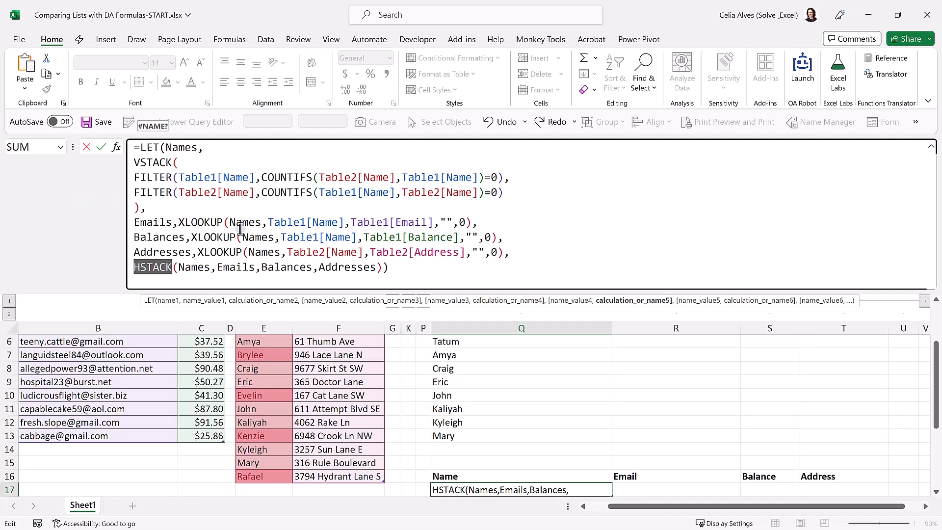
Commit the LET formula in Q17 and view the rows spilled below the Name, Email, Balance and Address headers.
{"action": "left_click", "coordinate": [393, 267]}
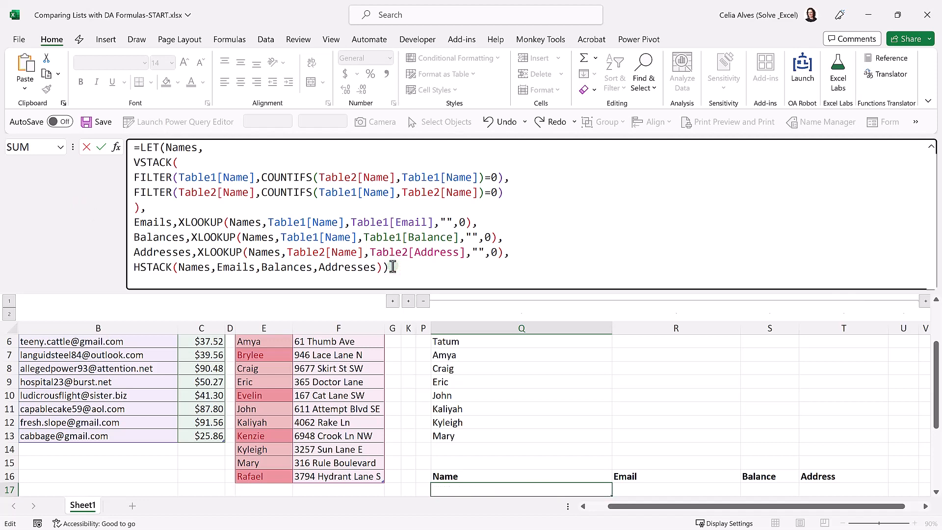
{"action": "key", "text": "Return"}
{"action": "scroll", "coordinate": [559, 362], "scroll_direction": "down", "scroll_amount": 4}
{"action": "scroll", "coordinate": [559, 362], "scroll_direction": "up", "scroll_amount": 1}
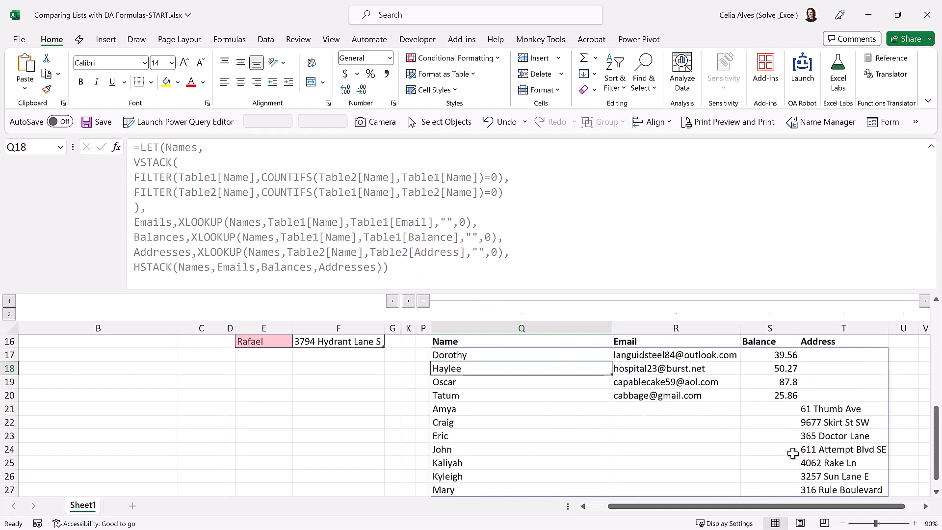
Wrap the VSTACK that defines Names in the Q17 formula in a SORT function and commit the formula.
{"action": "left_click", "coordinate": [496, 355]}
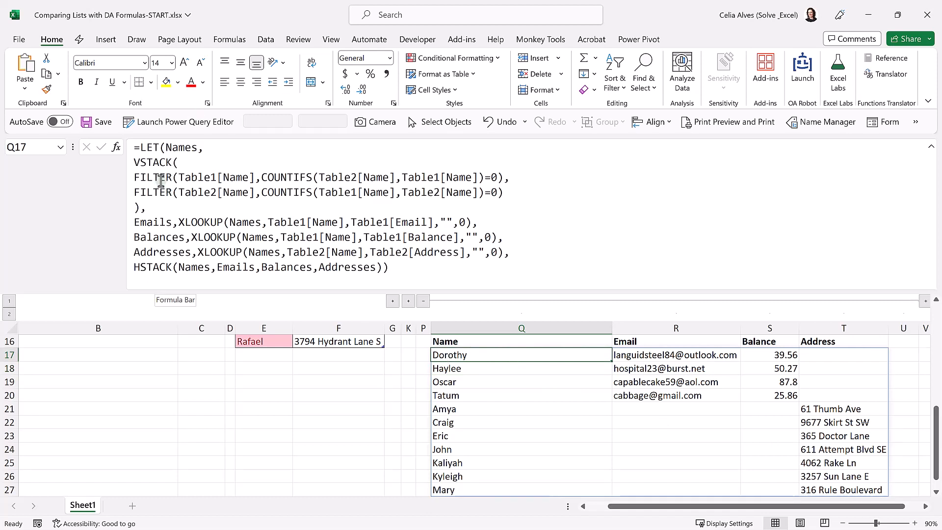
{"action": "left_click", "coordinate": [131, 161]}
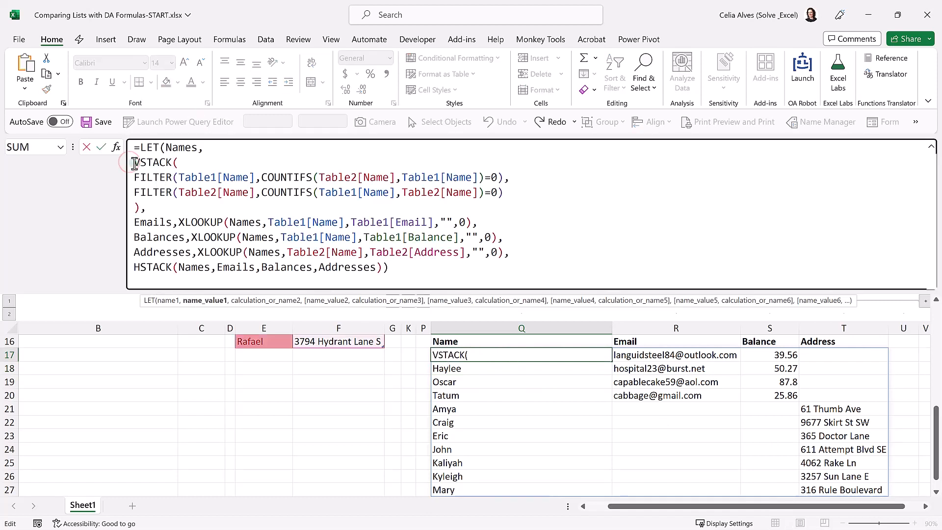
{"action": "type", "text": "SORT"}
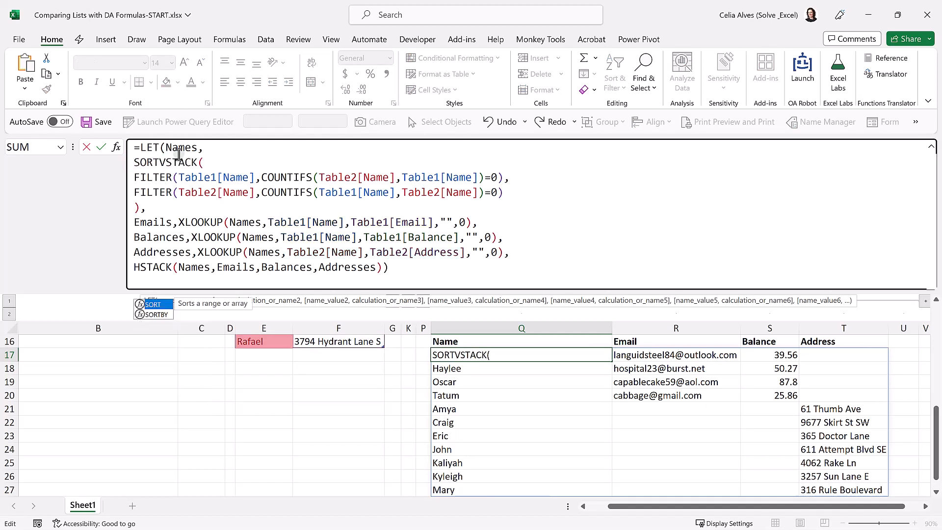
{"action": "type", "text": "("}
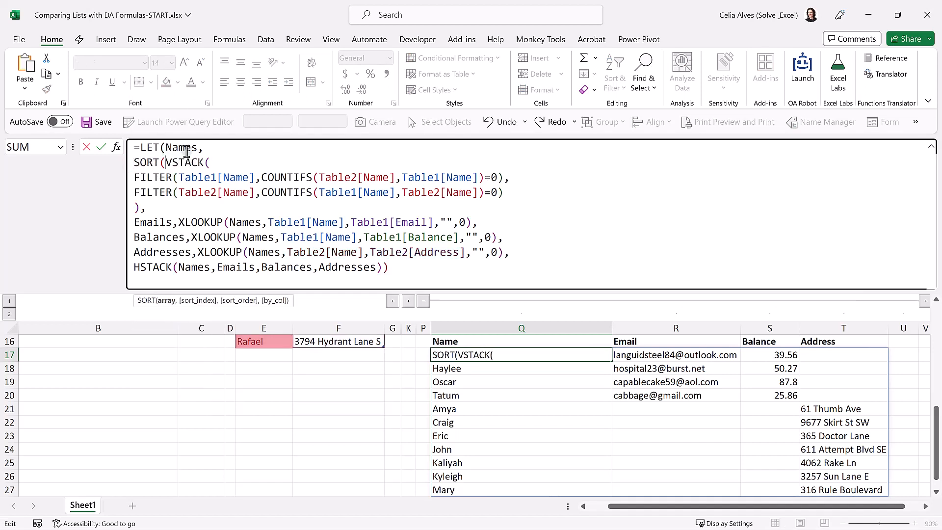
{"action": "left_click", "coordinate": [140, 207]}
{"action": "type", "text": ")"}
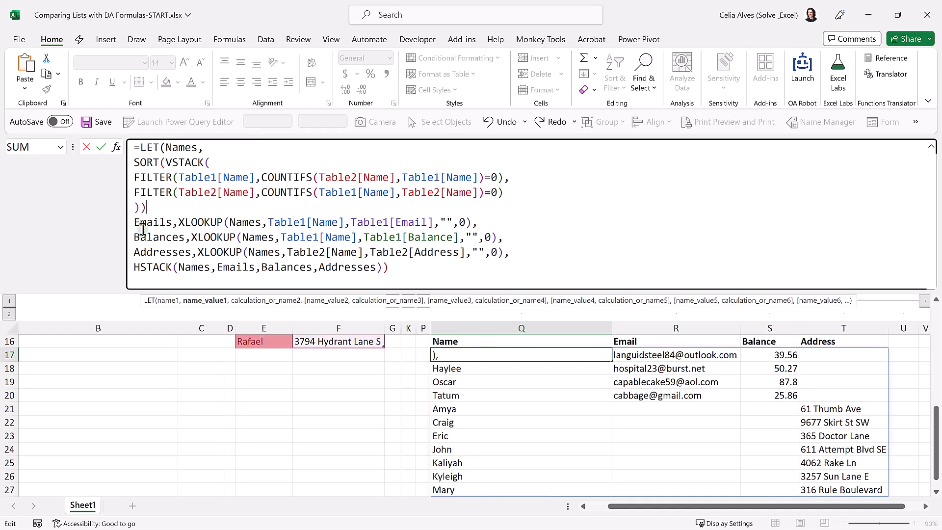
{"action": "key", "text": "Return"}
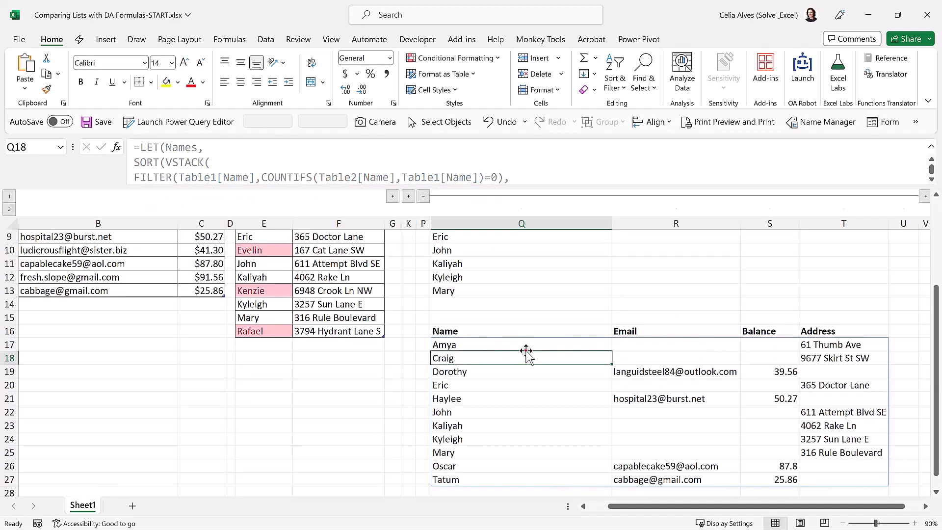
{"action": "left_click", "coordinate": [523, 346]}
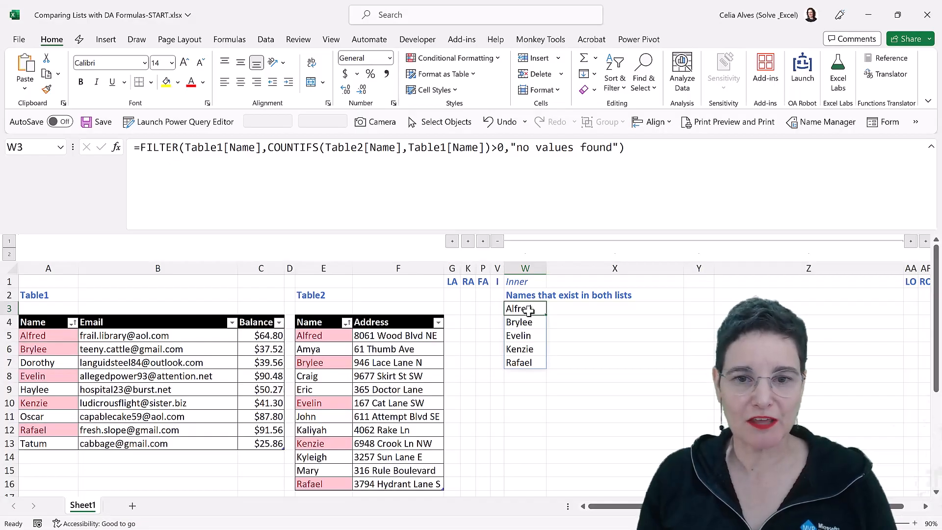
Copy the Inner section's FILTER formula text from W3 and enter it in W10.
{"action": "left_click", "coordinate": [628, 158]}
{"action": "left_click_drag", "start_coordinate": [628, 158], "coordinate": [1, 143]}
{"action": "key", "text": "ctrl+c"}
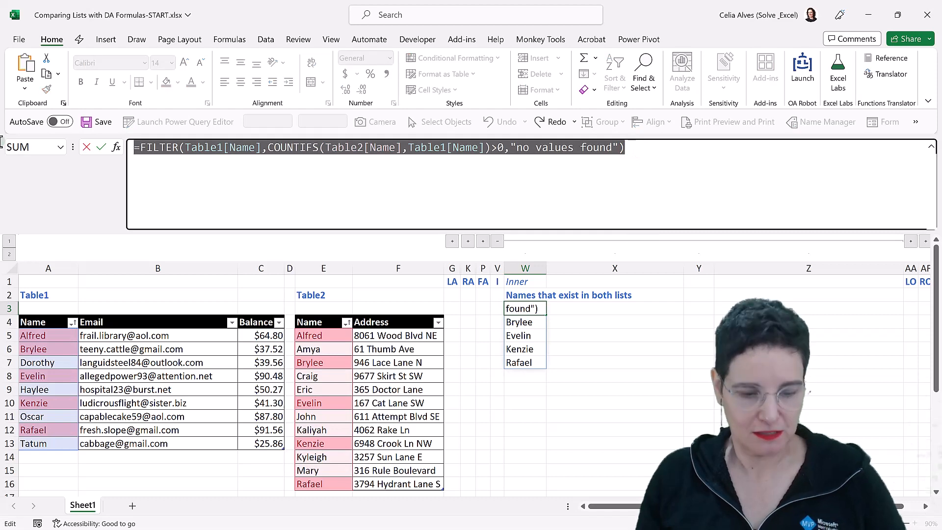
{"action": "key", "text": "Escape"}
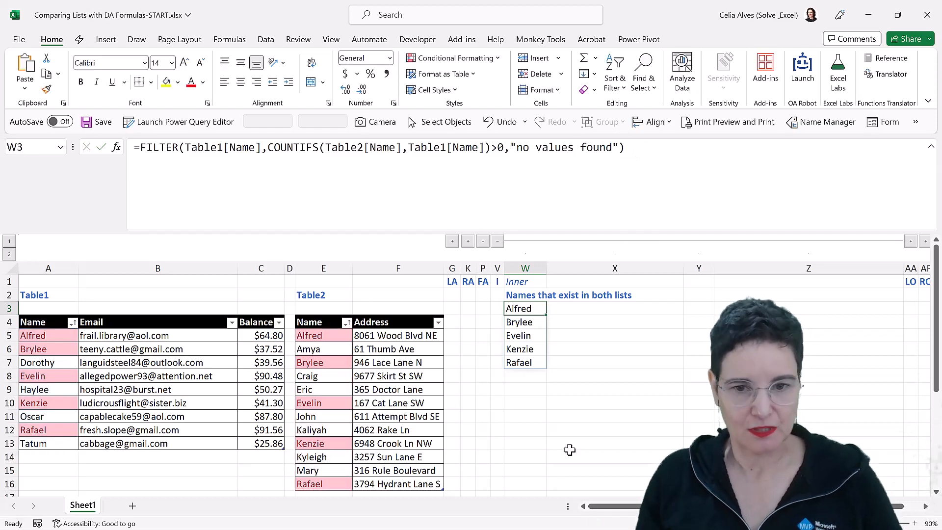
{"action": "left_click", "coordinate": [523, 405]}
{"action": "double_click", "coordinate": [523, 405]}
{"action": "key", "text": "ctrl+v"}
{"action": "key", "text": "Return"}
Change the FILTER array in W10 from Table1[Name] to the whole Table1 and commit the formula.
{"action": "left_click", "coordinate": [523, 403]}
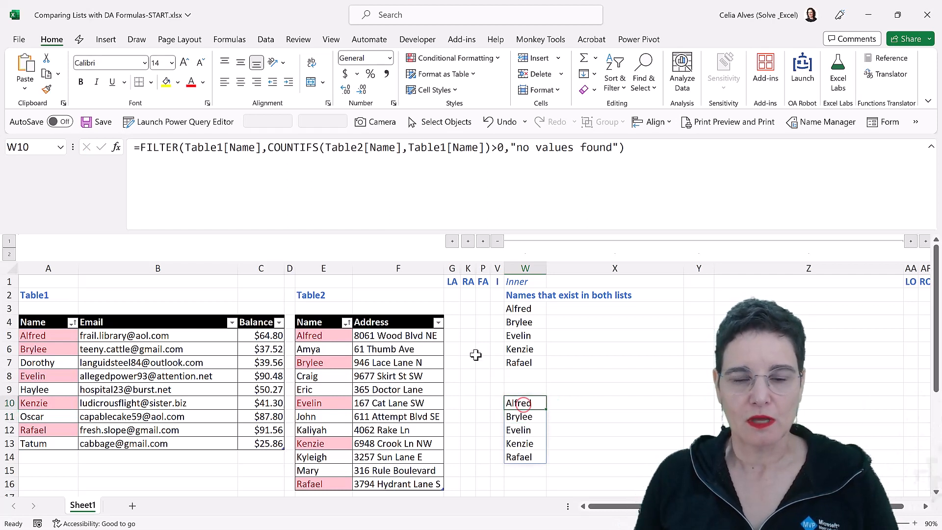
{"action": "left_click", "coordinate": [225, 148]}
{"action": "double_click", "coordinate": [236, 148]}
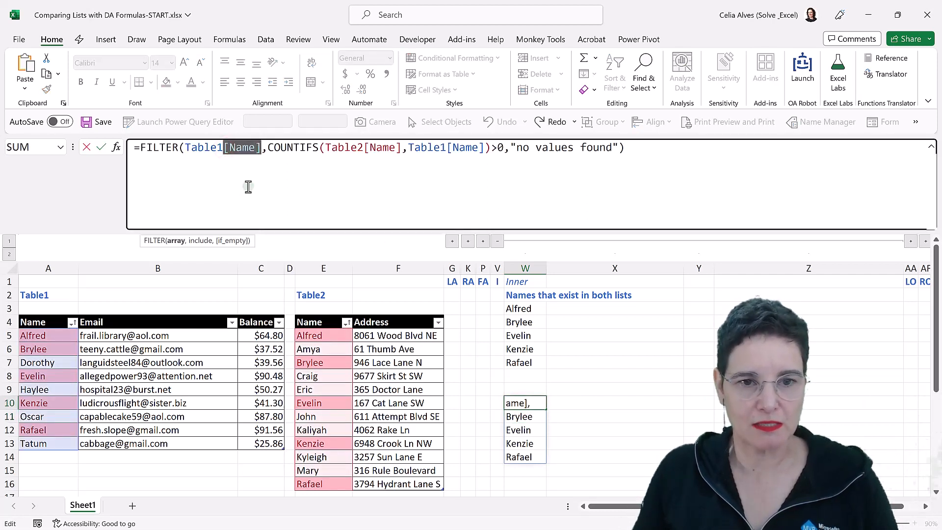
{"action": "key", "text": "BackSpace"}
{"action": "key", "text": "Return"}
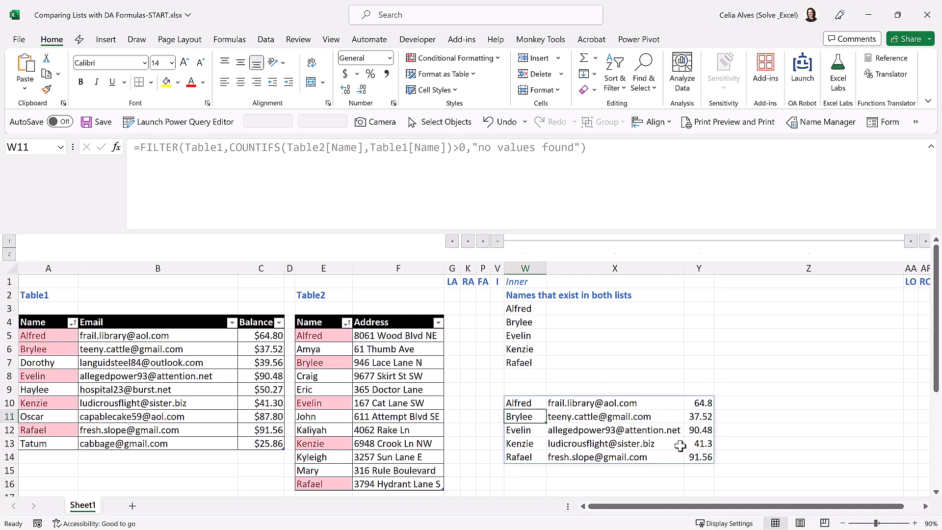
Open a LET function around the FILTER in W10's formula, with FILTER starting on its own line.
{"action": "left_click_drag", "start_coordinate": [526, 400], "coordinate": [529, 459]}
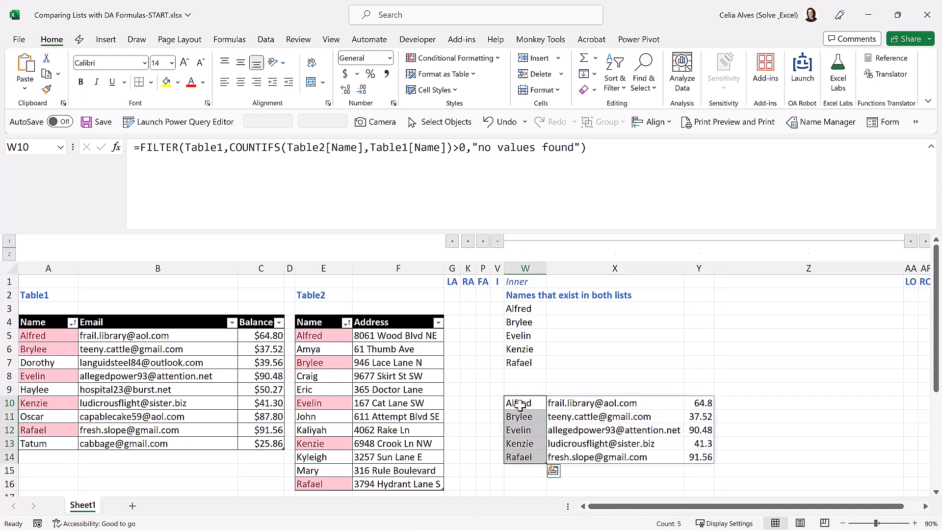
{"action": "left_click", "coordinate": [520, 404]}
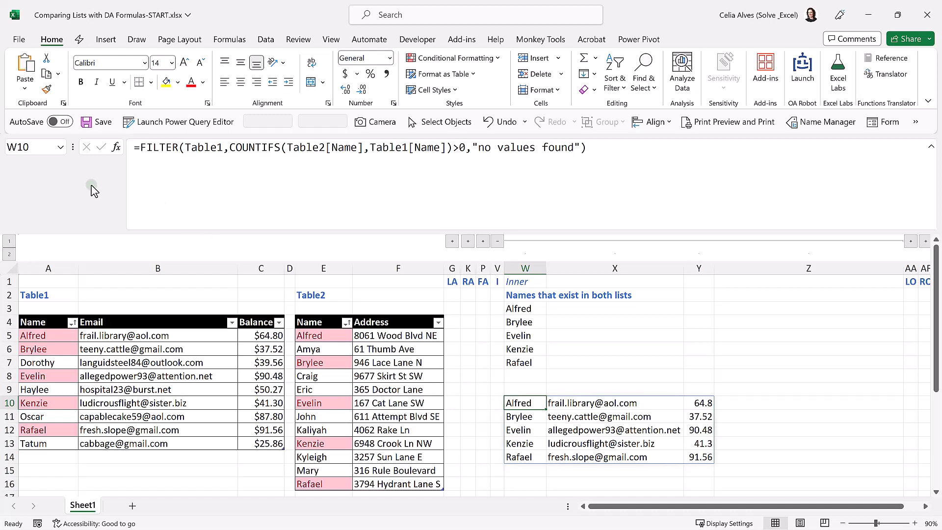
{"action": "left_click", "coordinate": [142, 151]}
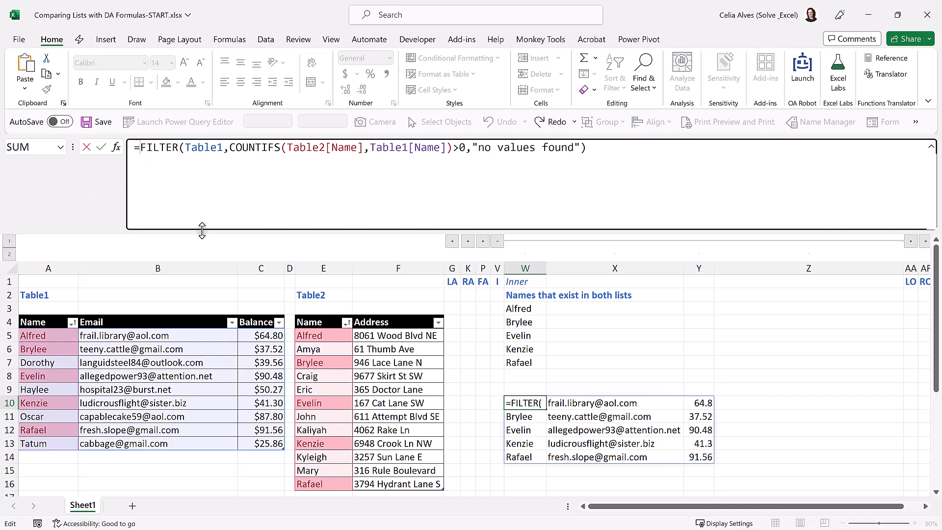
{"action": "type", "text": "Let"}
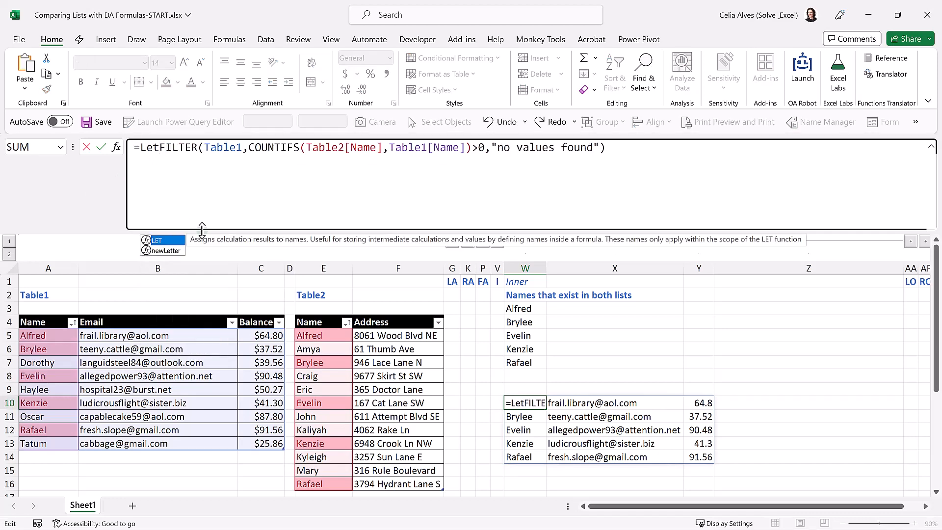
{"action": "key", "text": "Tab"}
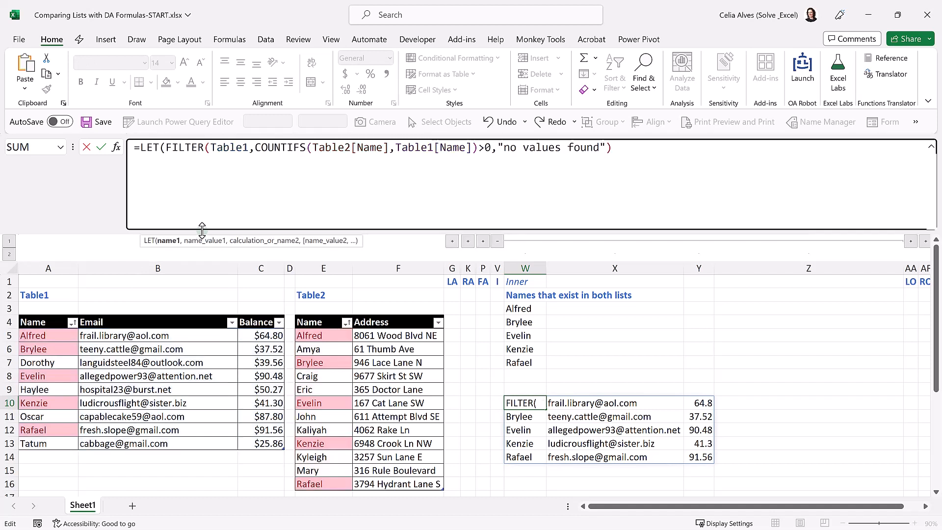
{"action": "key", "text": "alt+Return"}
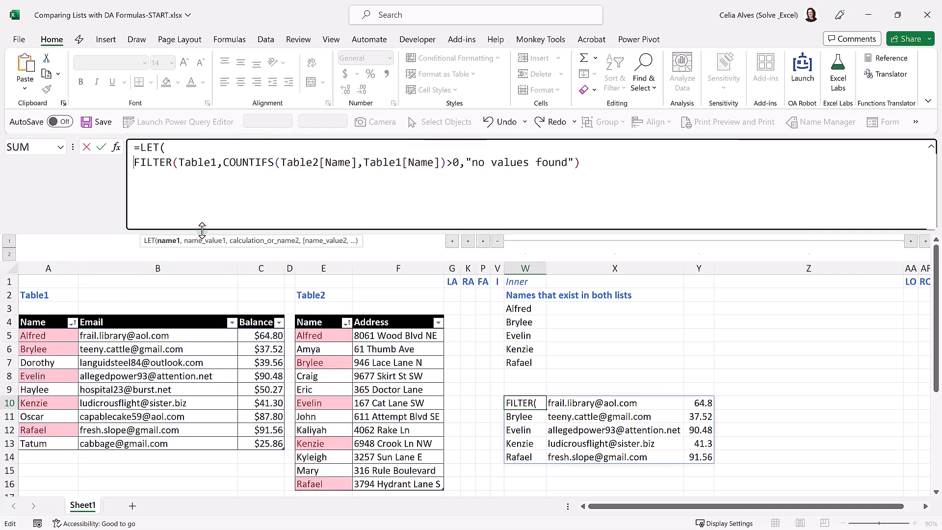
Name the FILTER result Table1Items as the first LET variable in W10, ending the definition with a comma.
{"action": "type", "text": "Table"}
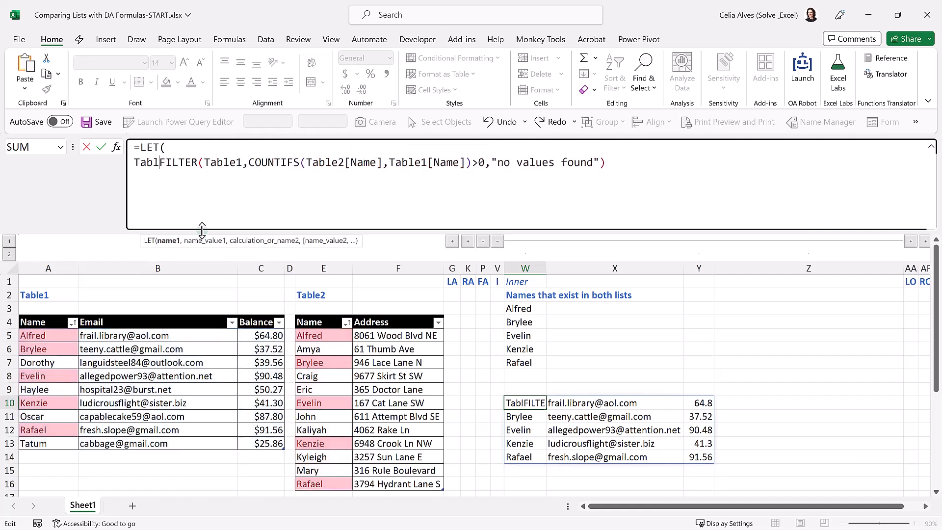
{"action": "type", "text": "1Items"}
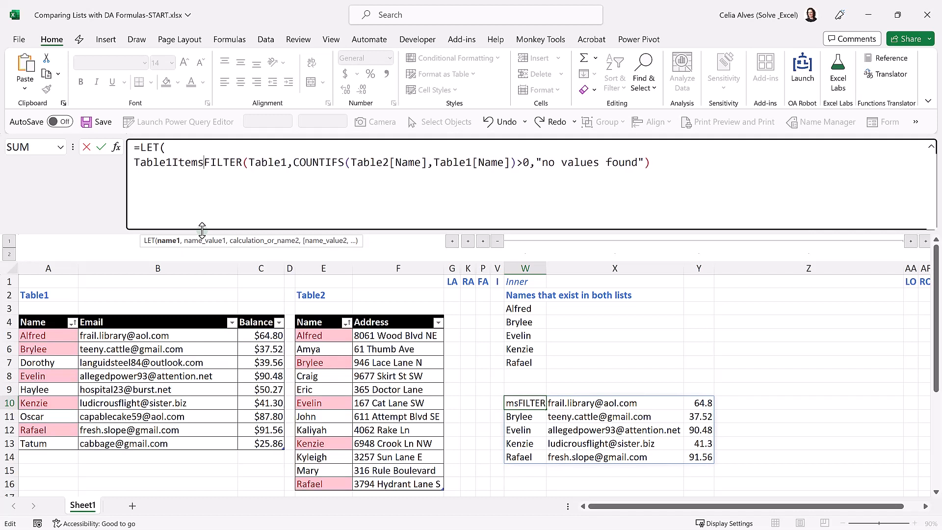
{"action": "type", "text": "s"}
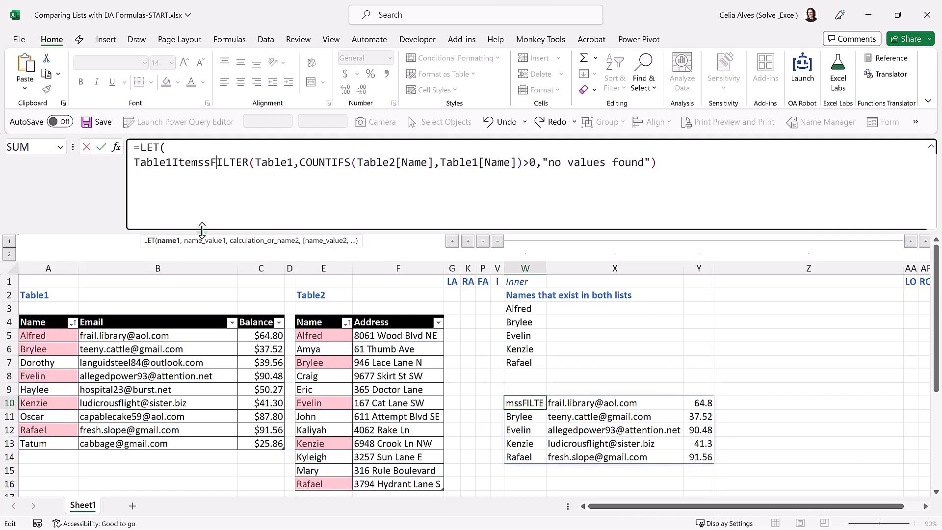
{"action": "type", "text": ","}
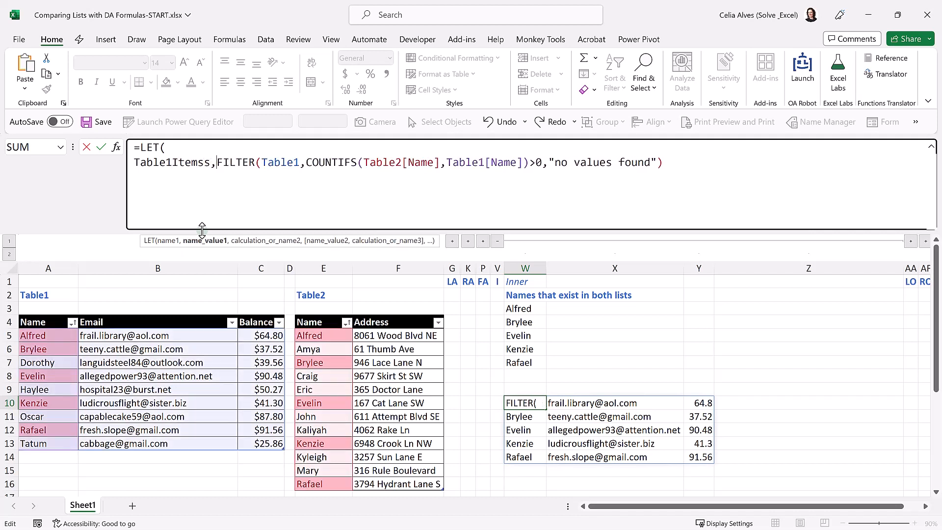
{"action": "left_click", "coordinate": [210, 161]}
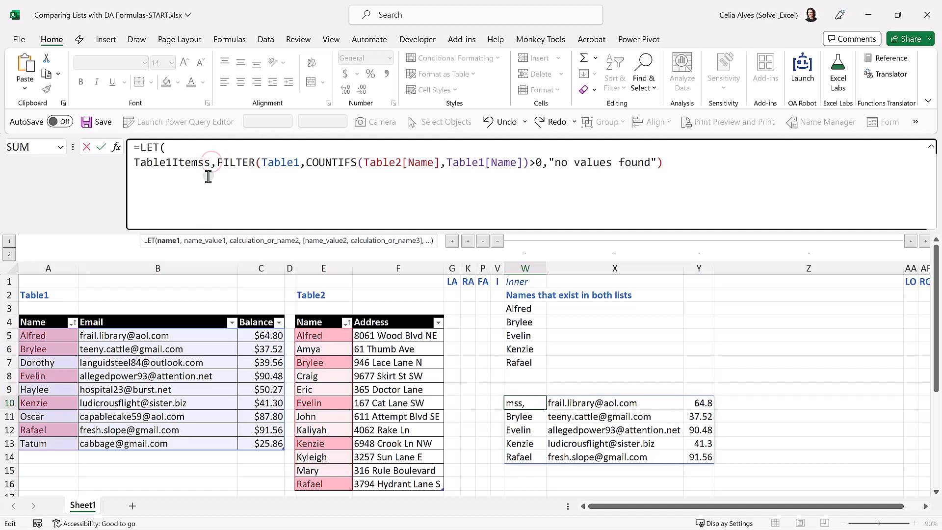
{"action": "key", "text": "BackSpace"}
{"action": "left_click", "coordinate": [686, 167]}
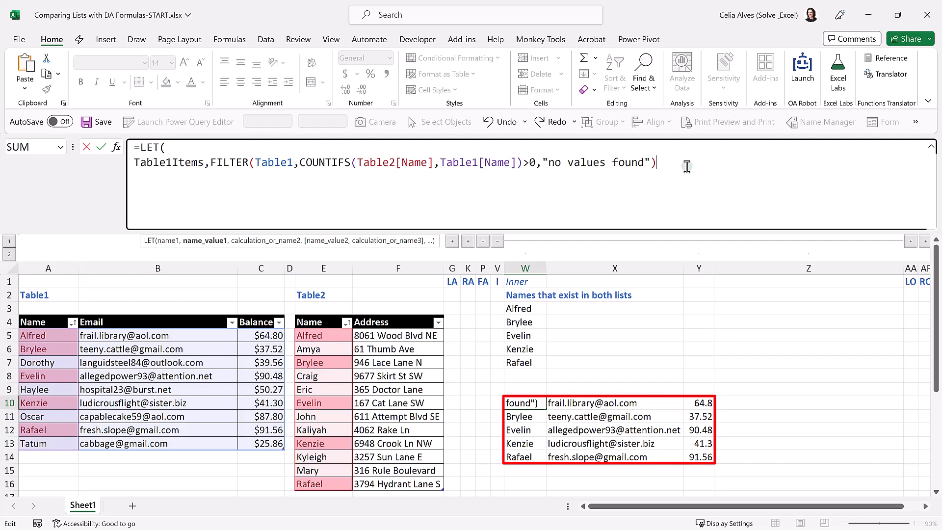
{"action": "type", "text": ","}
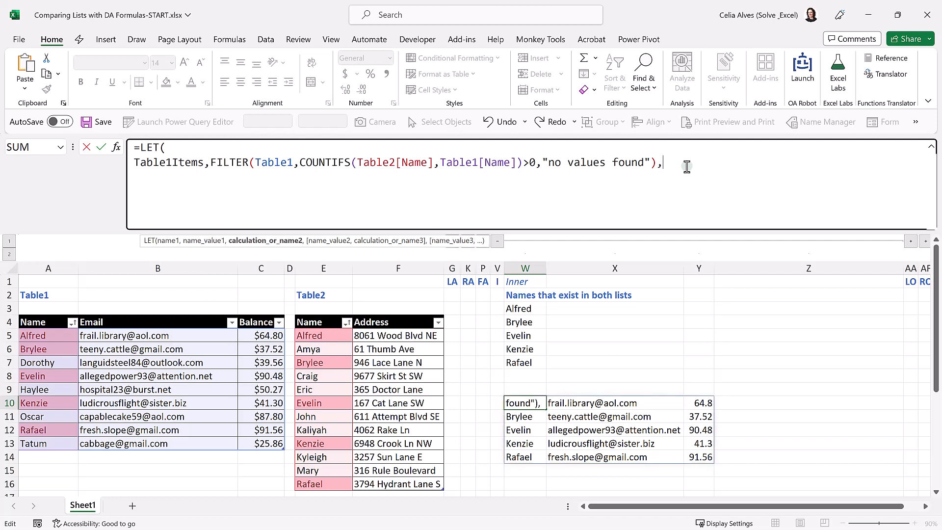
Add a LET variable CommonNames on a new line, defined as CHOOSECOLS(Table1Items,1).
{"action": "key", "text": "alt+Return"}
{"action": "type", "text": "C"}
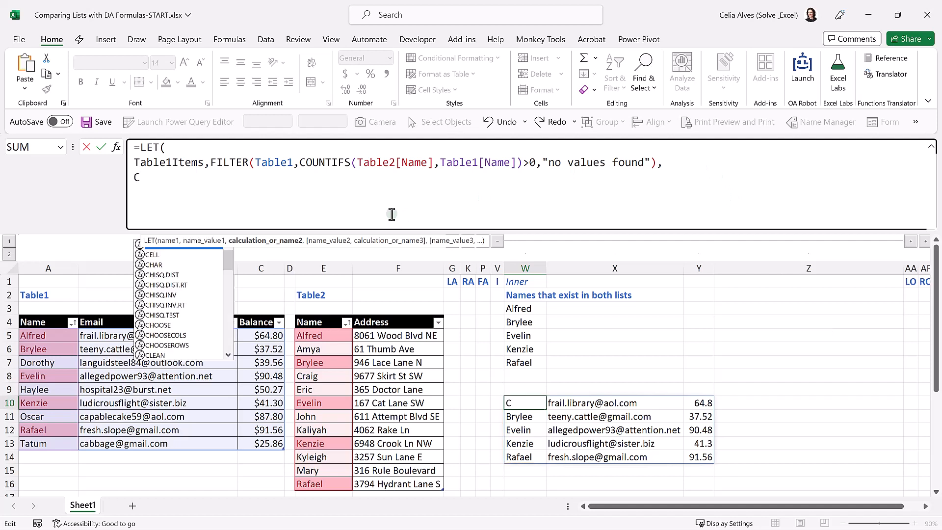
{"action": "type", "text": "ommonNames"}
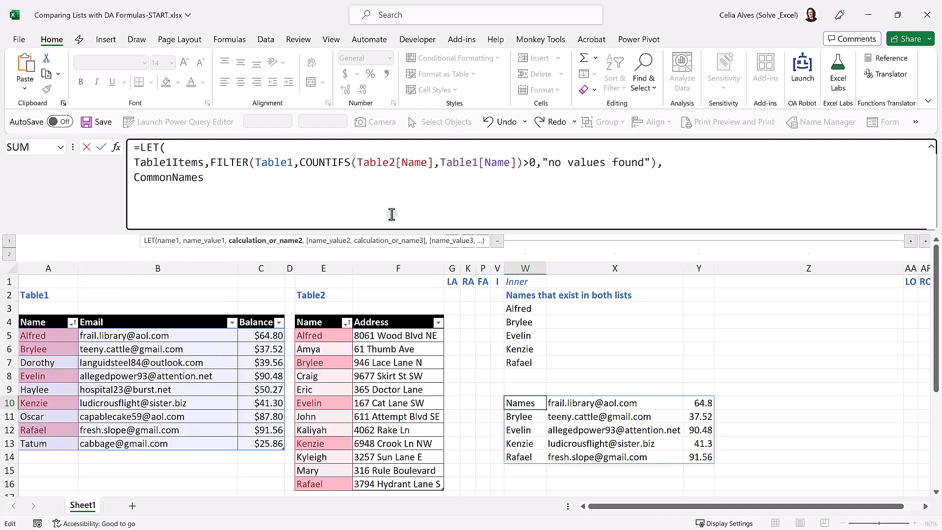
{"action": "type", "text": ","}
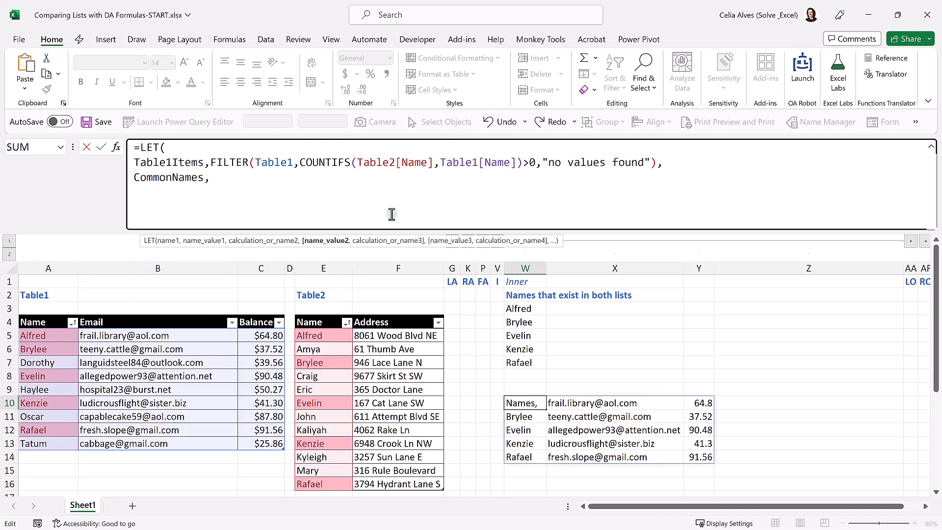
{"action": "type", "text": "CH"}
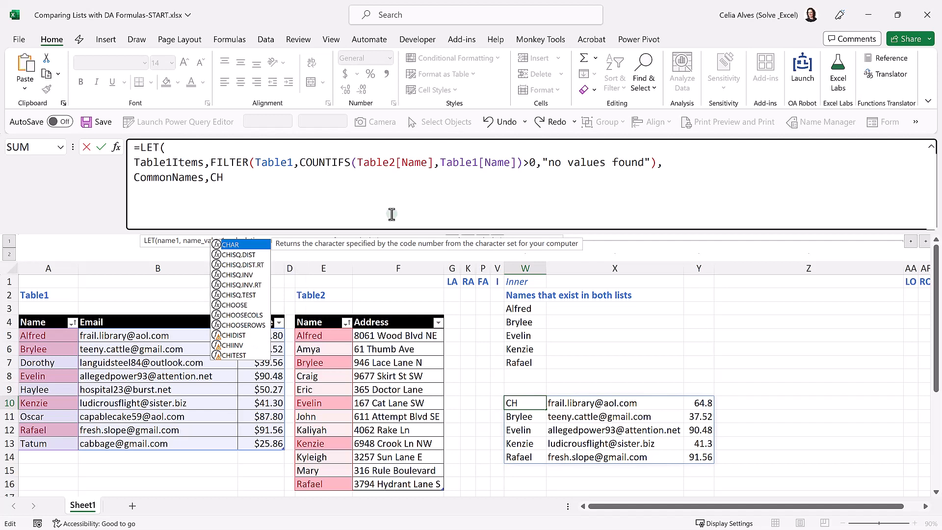
{"action": "type", "text": "oo"}
{"action": "key", "text": "Down"}
{"action": "key", "text": "Tab"}
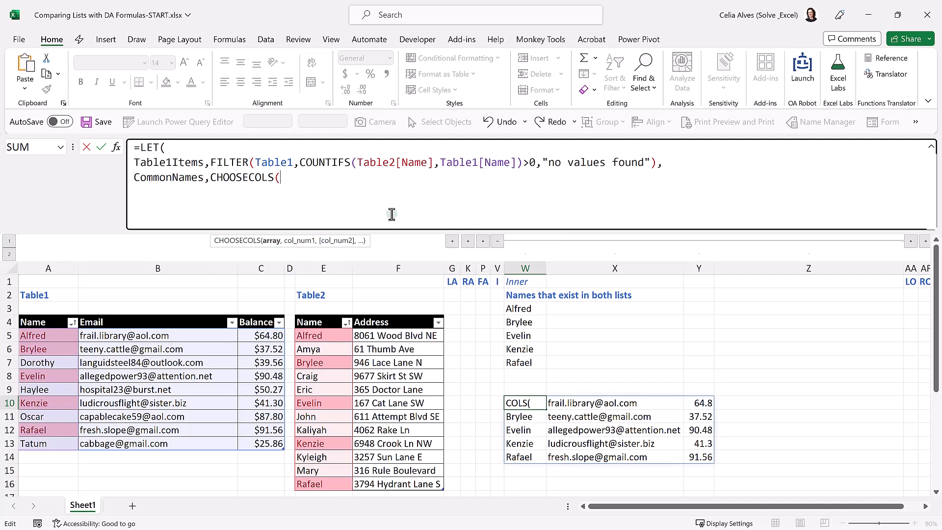
{"action": "type", "text": "Table1"}
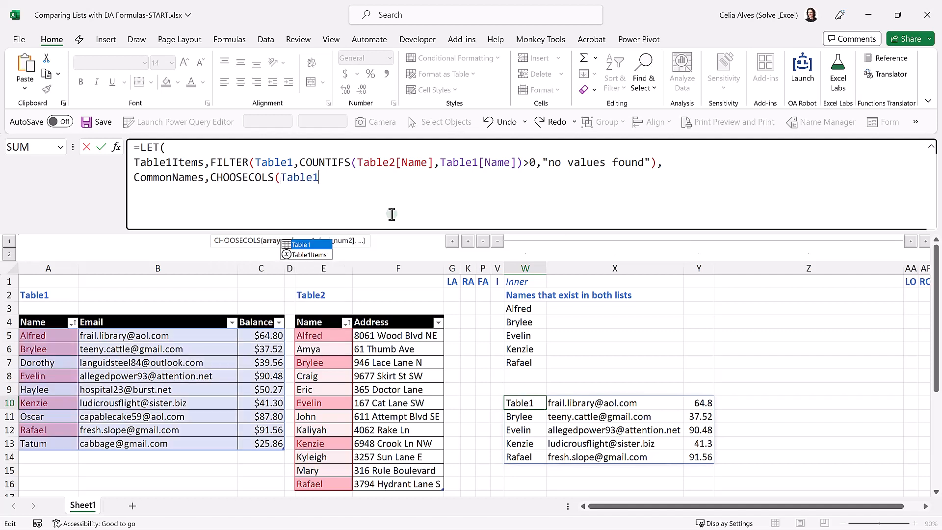
{"action": "key", "text": "Down"}
{"action": "key", "text": "Tab"}
{"action": "type", "text": ",1)"}
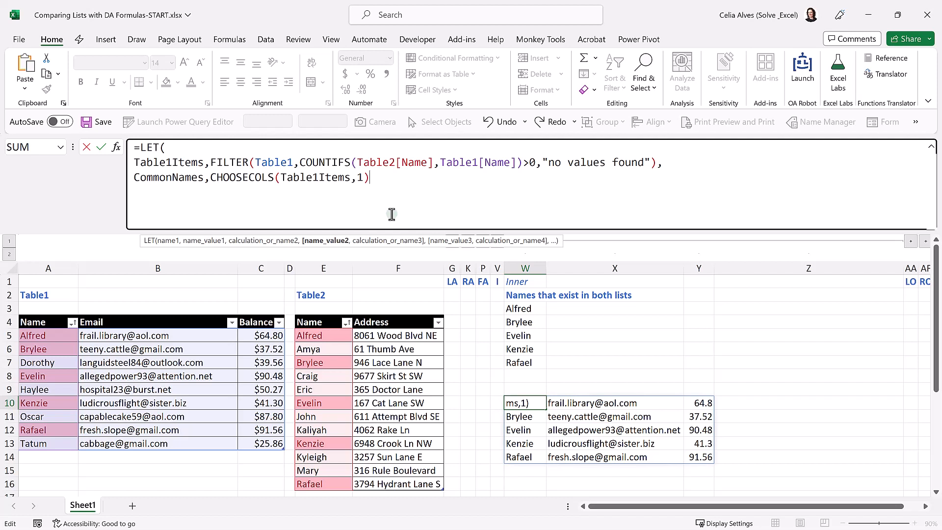
{"action": "type", "text": ","}
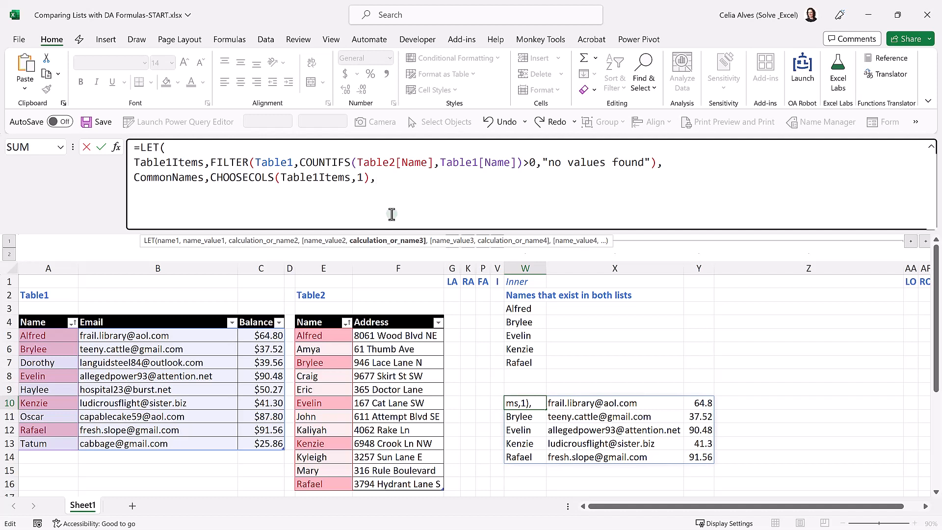
Add a LET variable Addresses on a new line, starting an XLOOKUP with CommonNames as the lookup value.
{"action": "key", "text": "alt+Return"}
{"action": "type", "text": "Addresses,"}
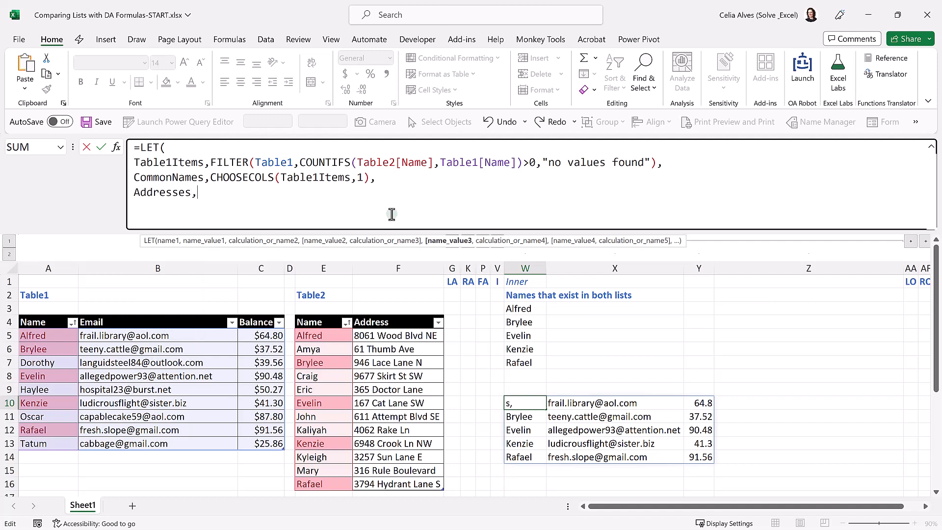
{"action": "type", "text": "xlo"}
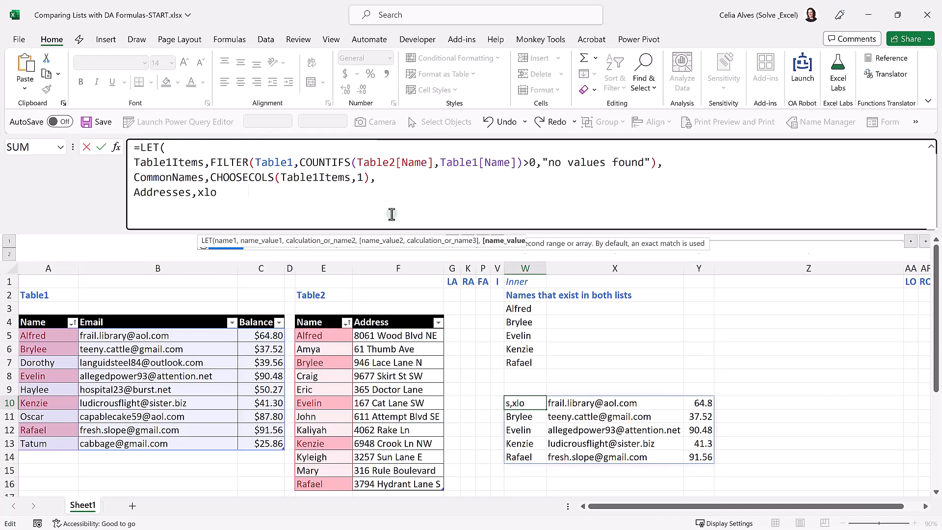
{"action": "key", "text": "Tab"}
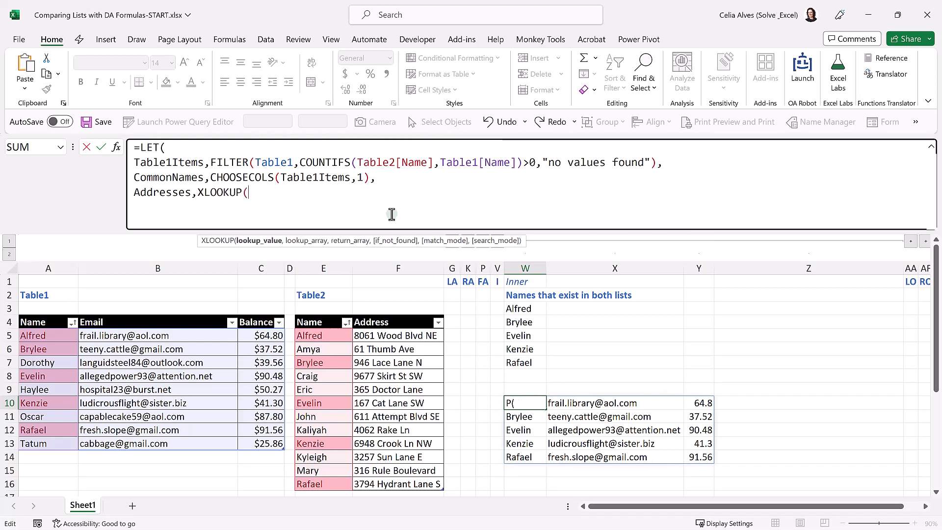
{"action": "type", "text": "comm"}
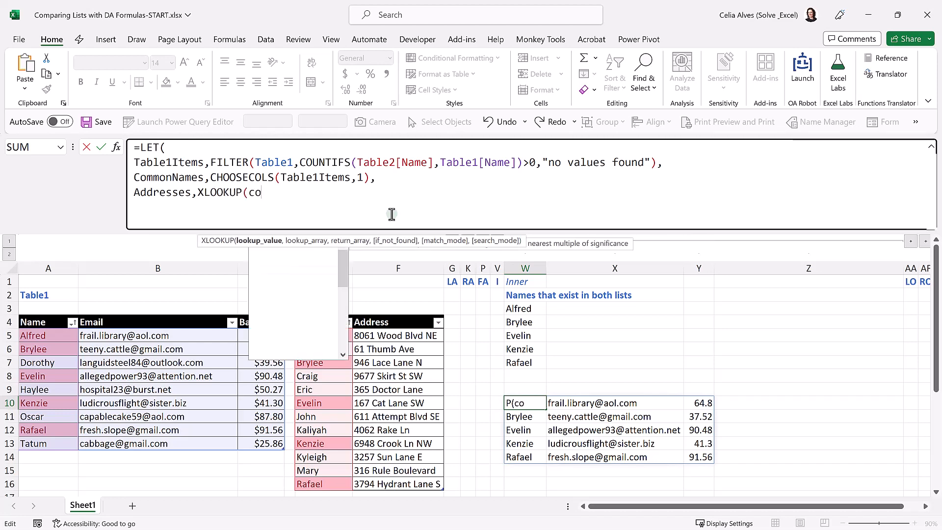
{"action": "key", "text": "Tab"}
{"action": "type", "text": ","}
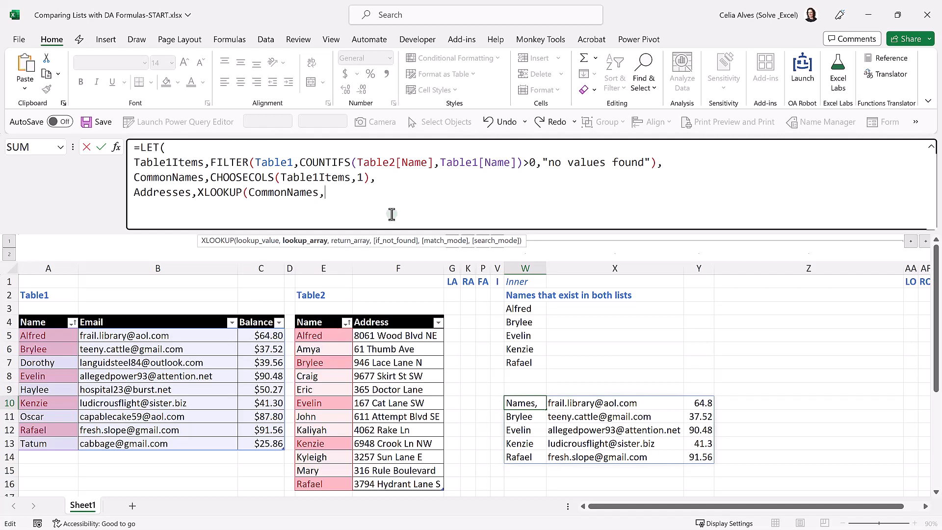
Complete the Addresses XLOOKUP with Table2[Name] as lookup array, Table2[Address] as return array, "" if not found, and match mode 0.
{"action": "left_click", "coordinate": [328, 316]}
{"action": "type", "text": ","}
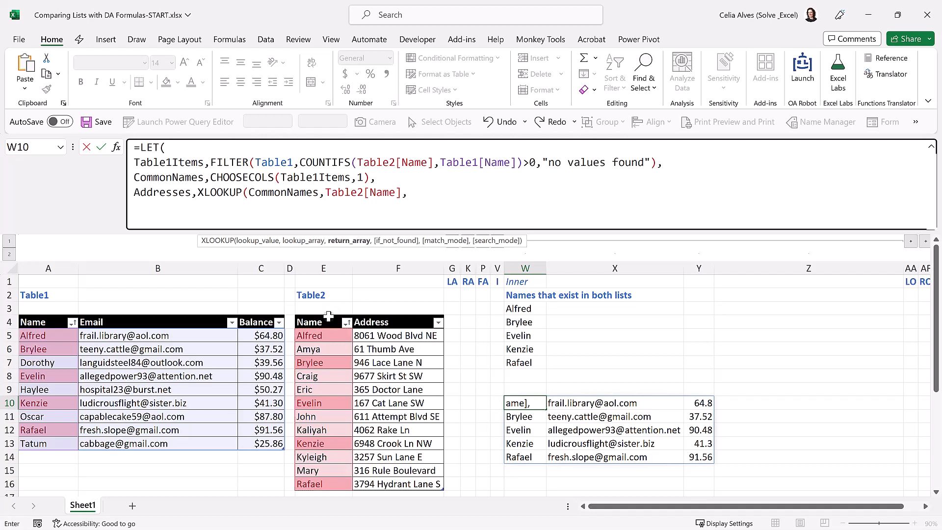
{"action": "left_click", "coordinate": [386, 317]}
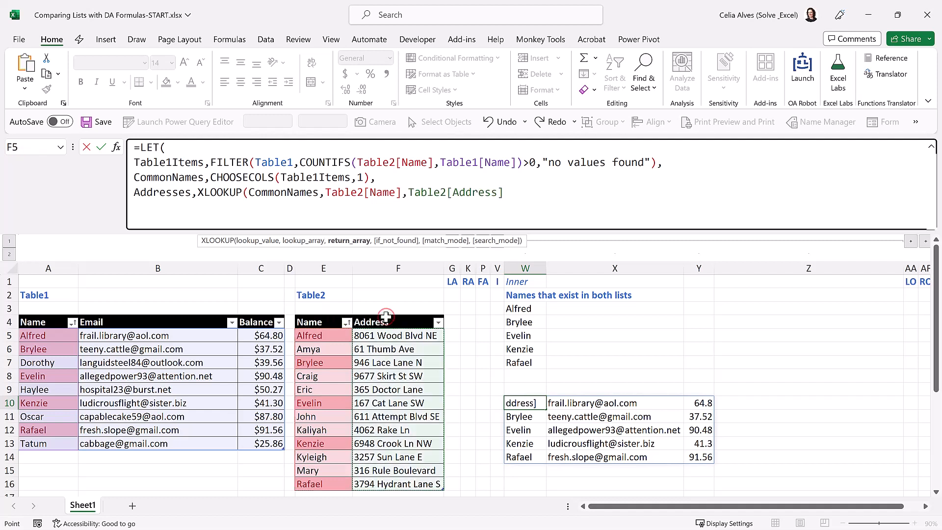
{"action": "type", "text": ","}
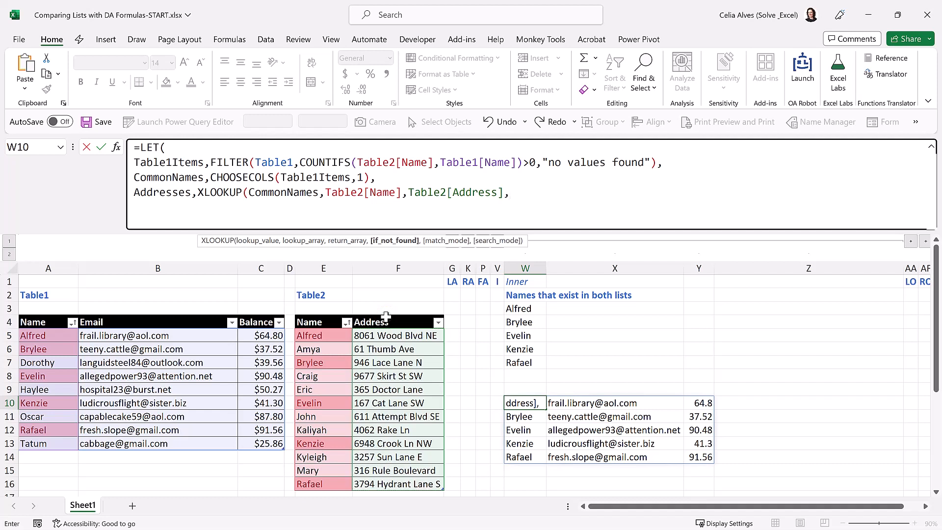
{"action": "type", "text": "\"\""}
{"action": "type", "text": ","}
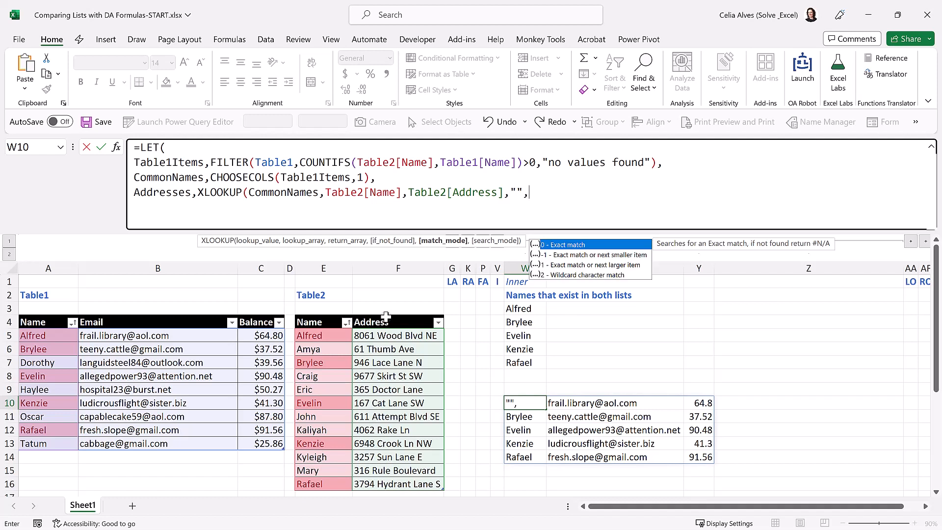
{"action": "type", "text": "0)"}
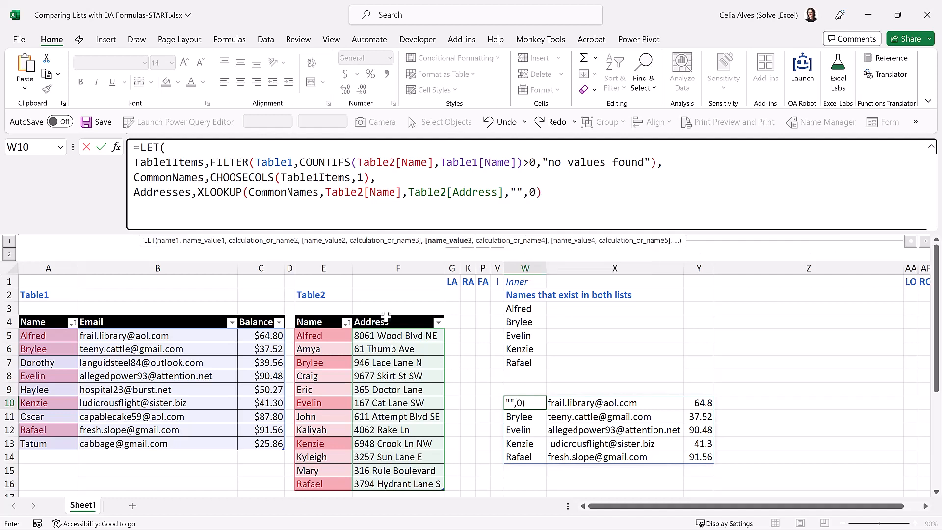
Finish the LET formula in W10 with HSTACK(Table1Items,Addresses) on a new line as the final calculation, and enter it.
{"action": "type", "text": ","}
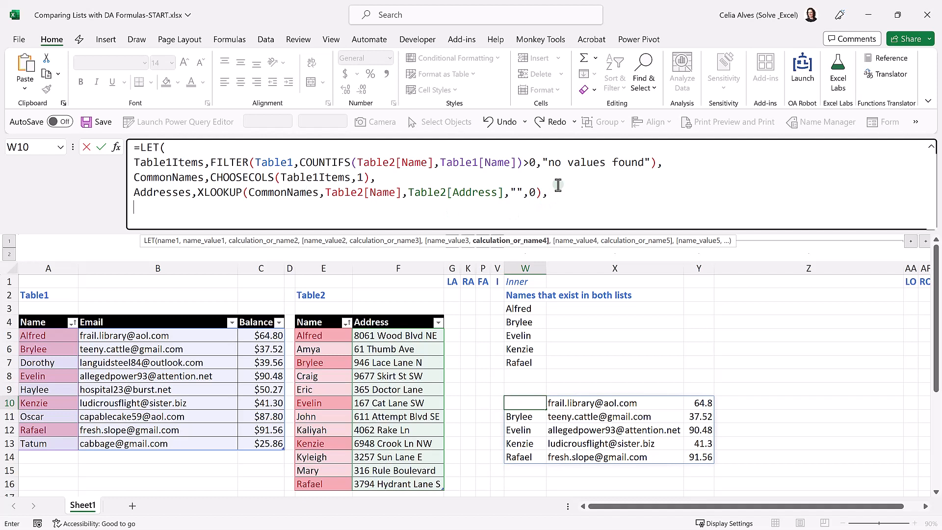
{"action": "type", "text": "HSTA"}
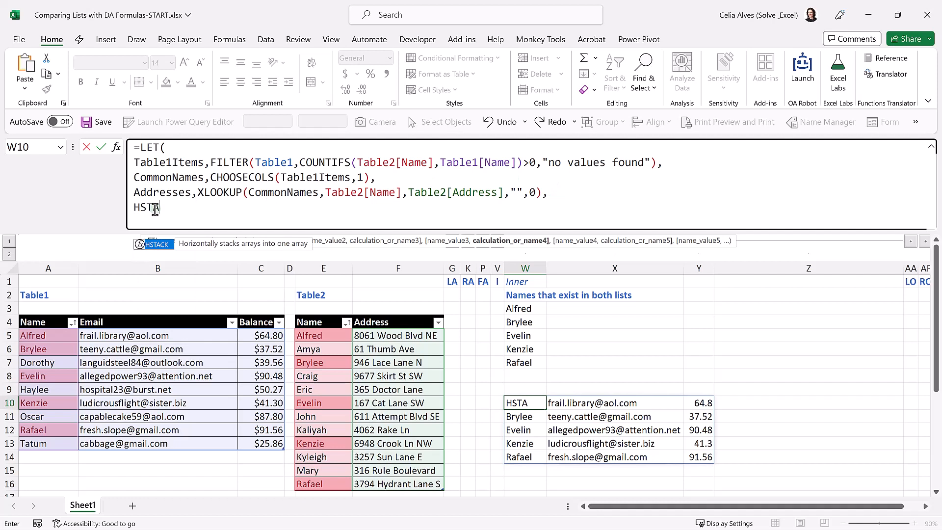
{"action": "key", "text": "Tab"}
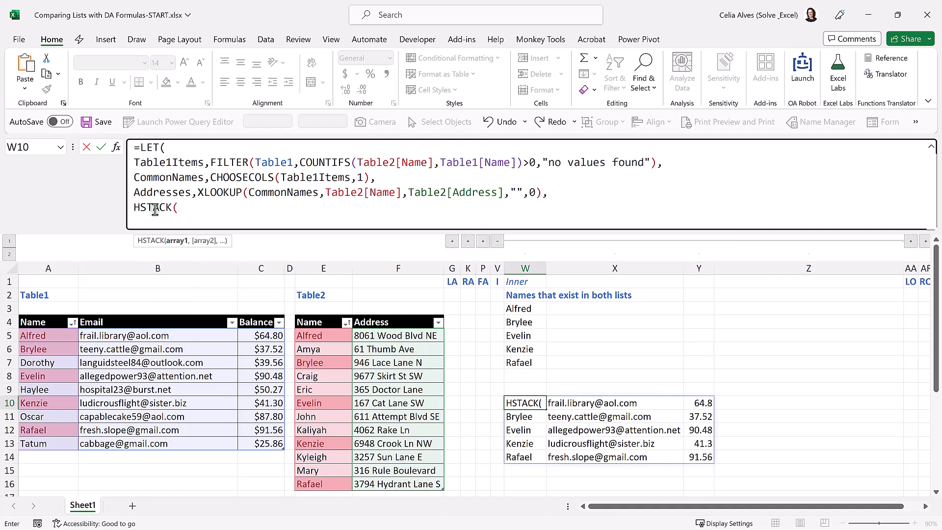
{"action": "type", "text": "Table"}
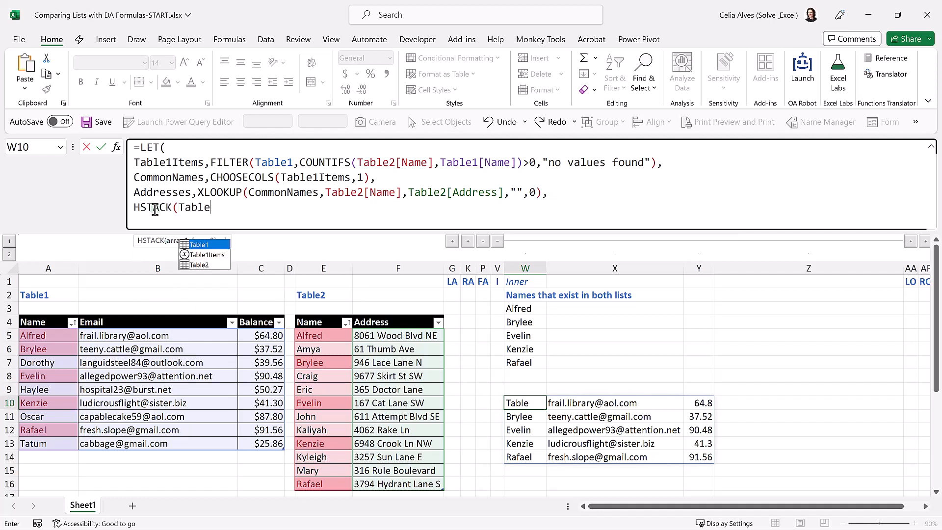
{"action": "key", "text": "Down"}
{"action": "key", "text": "Tab"}
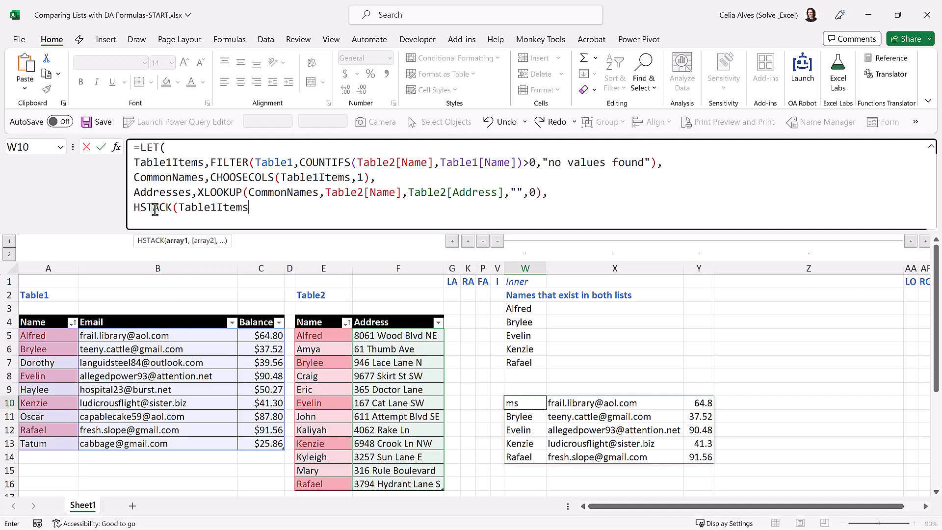
{"action": "type", "text": ",Add"}
{"action": "key", "text": "Down"}
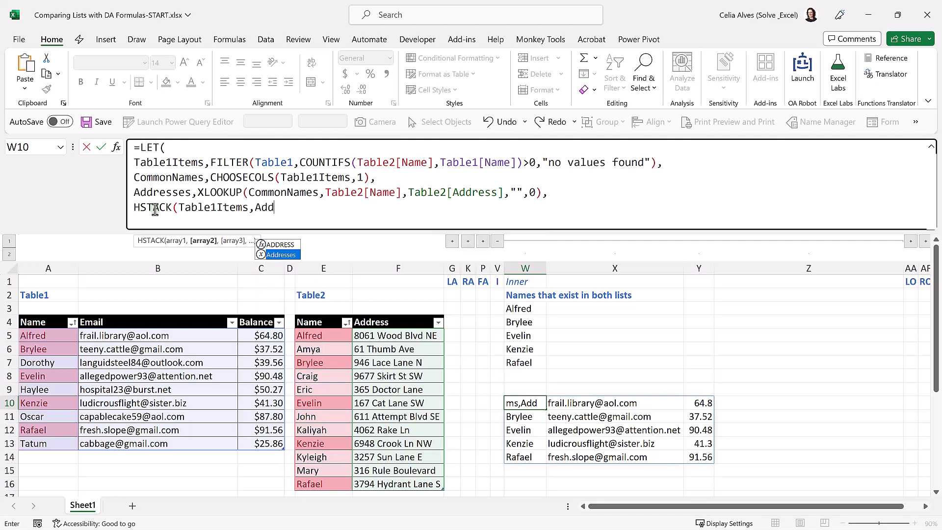
{"action": "key", "text": "Tab"}
{"action": "type", "text": "))"}
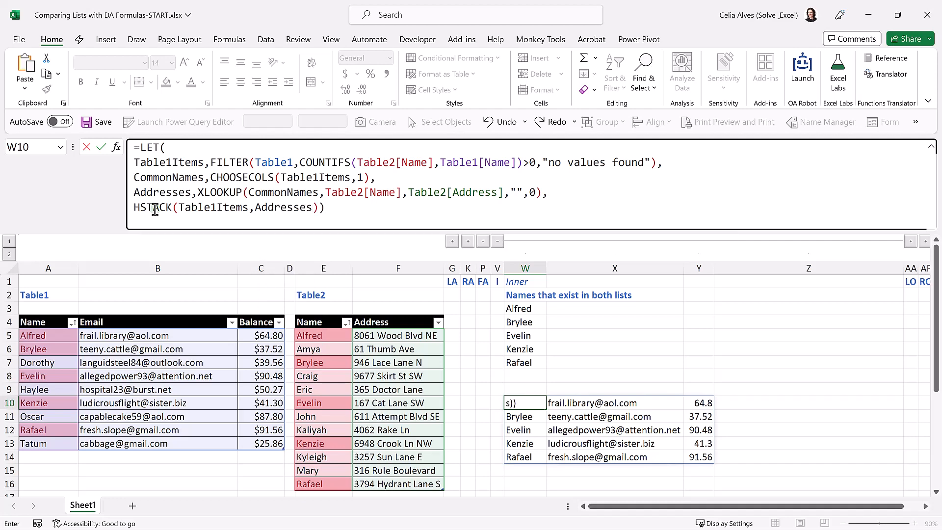
{"action": "key", "text": "Return"}
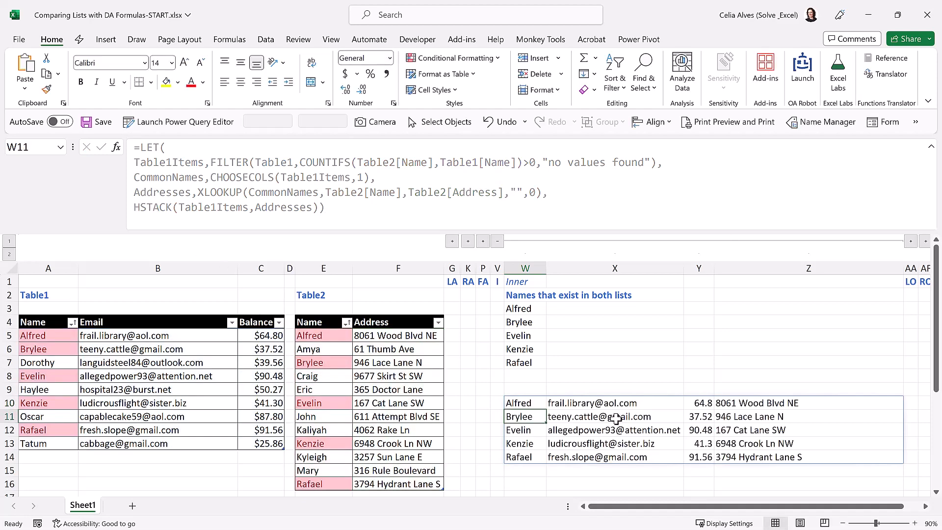
Collapse the Inner column group and expand the Left Outer column group.
{"action": "left_click_drag", "start_coordinate": [517, 386], "coordinate": [803, 388]}
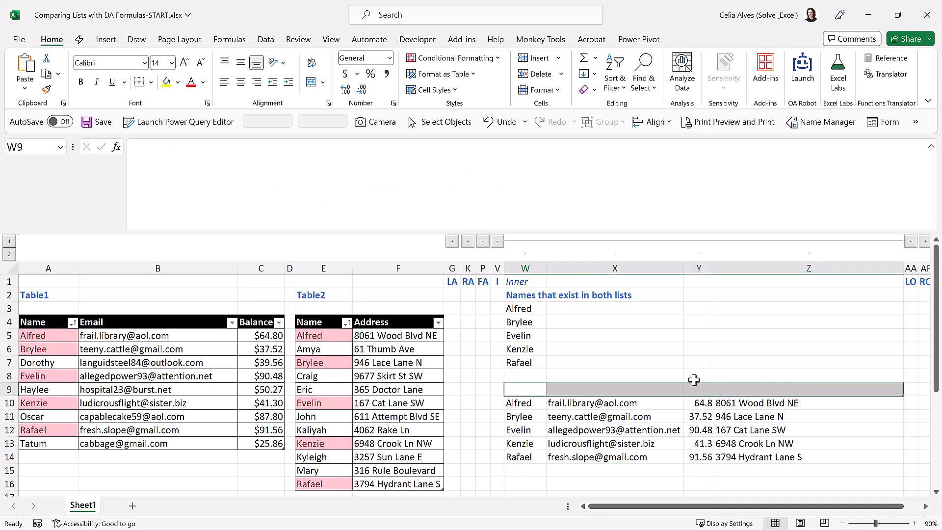
{"action": "left_click_drag", "start_coordinate": [704, 398], "coordinate": [701, 471]}
{"action": "left_click", "coordinate": [694, 403]}
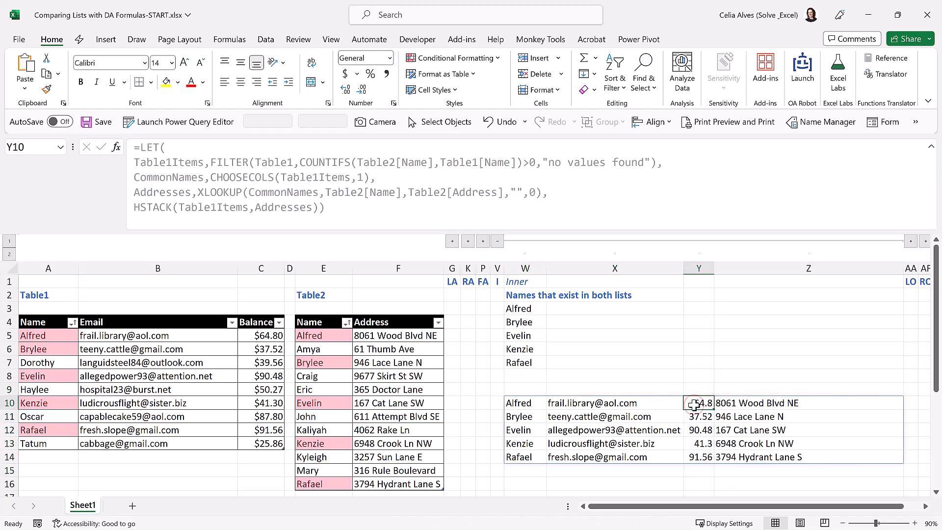
{"action": "scroll", "coordinate": [539, 255], "scroll_direction": "right", "scroll_amount": 1}
{"action": "left_click", "coordinate": [455, 240]}
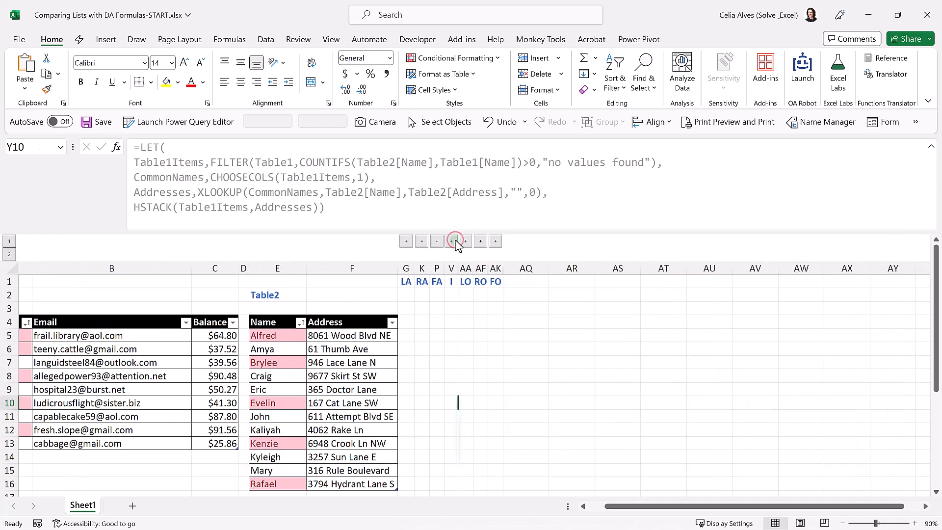
{"action": "left_click", "coordinate": [466, 241]}
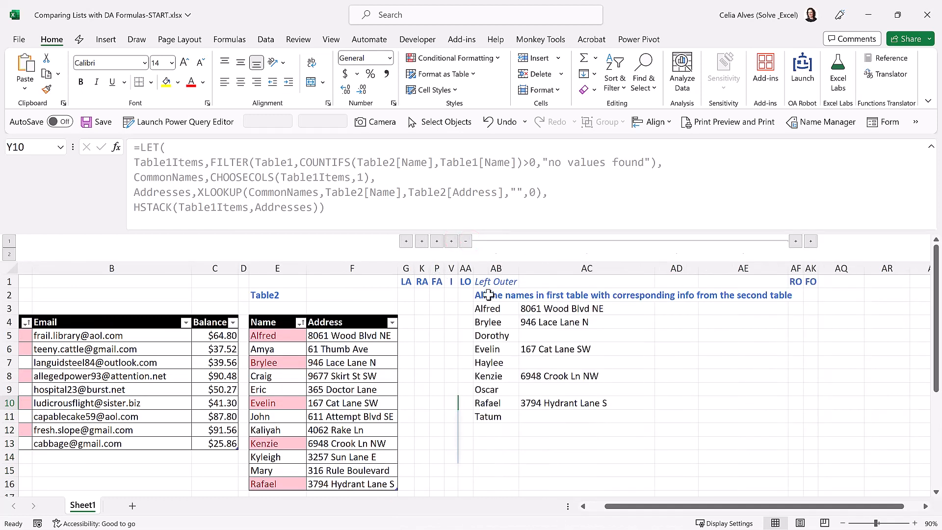
Copy the left outer HSTACK formula text from AB3 into cell AB14.
{"action": "left_click", "coordinate": [493, 443]}
{"action": "left_click", "coordinate": [494, 308]}
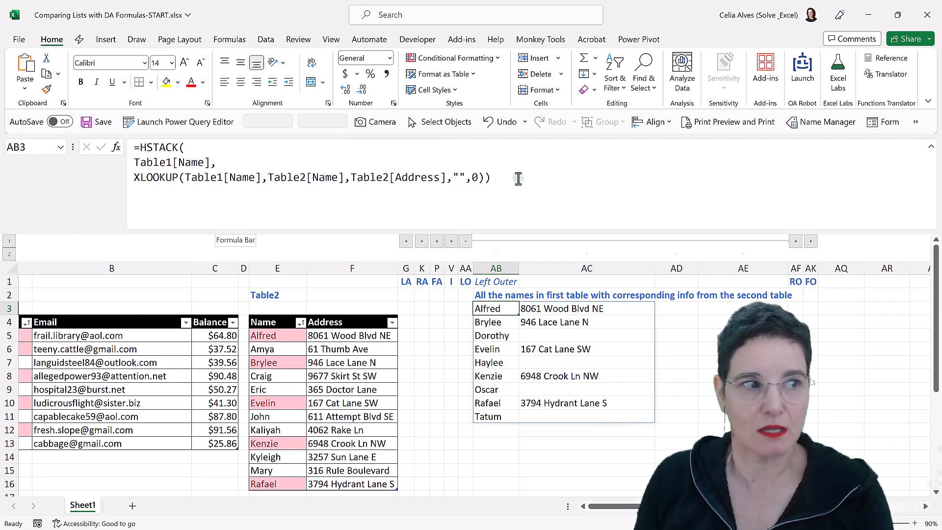
{"action": "left_click_drag", "start_coordinate": [515, 178], "coordinate": [119, 148]}
{"action": "key", "text": "ctrl+c"}
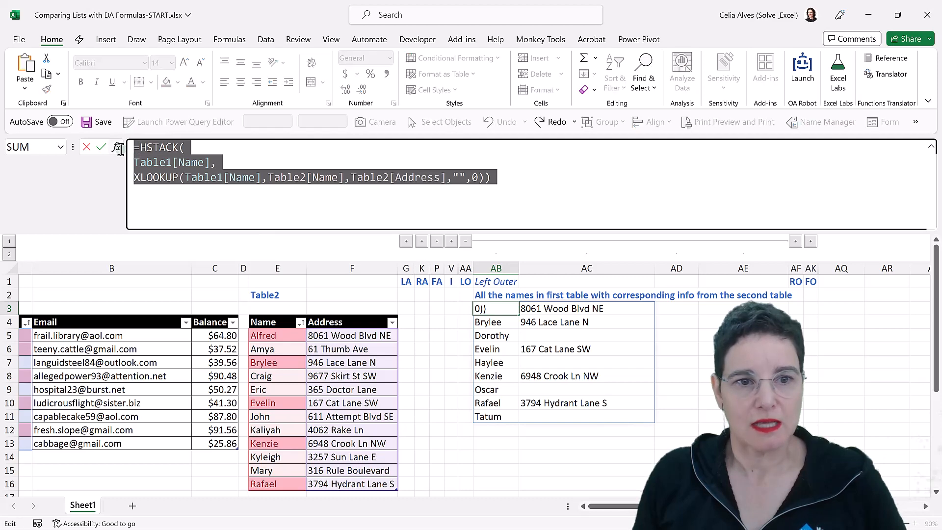
{"action": "key", "text": "Escape"}
{"action": "left_click", "coordinate": [489, 457]}
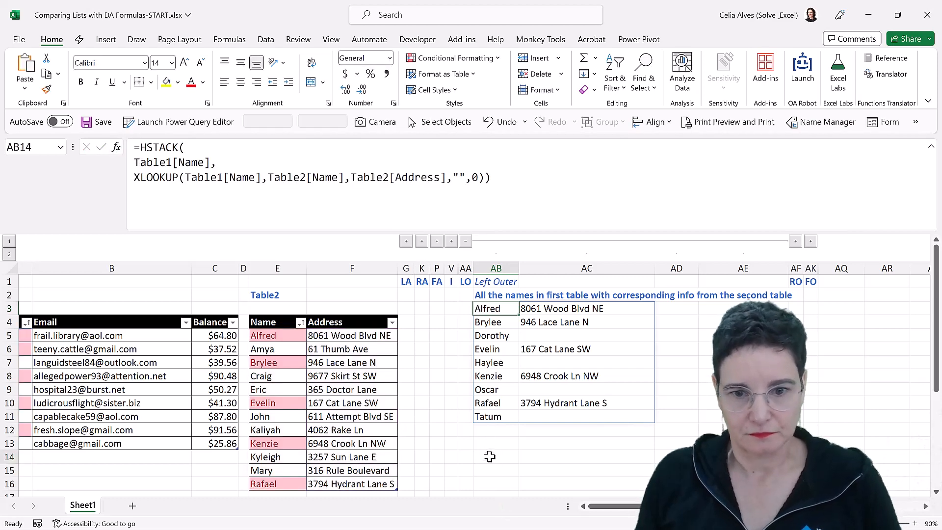
{"action": "left_click", "coordinate": [277, 190]}
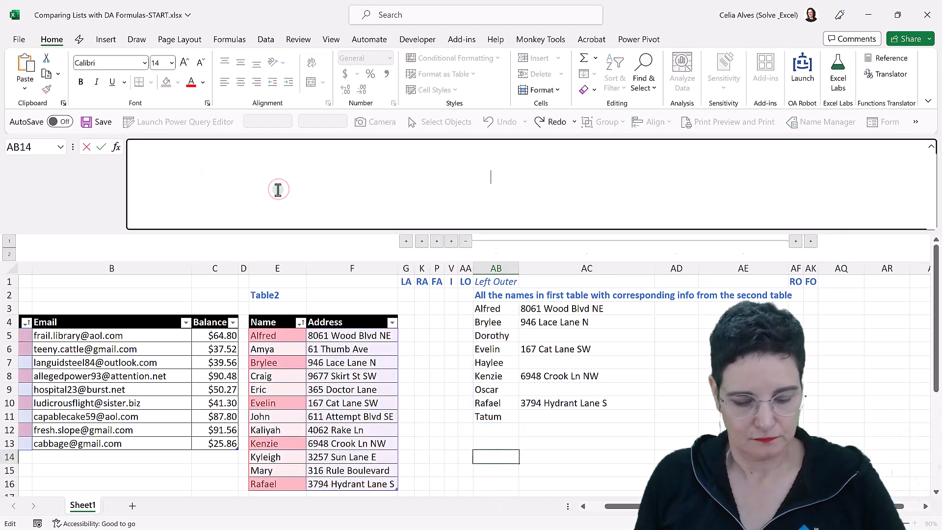
{"action": "key", "text": "ctrl+v"}
Change the first HSTACK array in AB14 from Table1[Name] to the whole Table1 and enter the formula.
{"action": "left_click", "coordinate": [210, 163]}
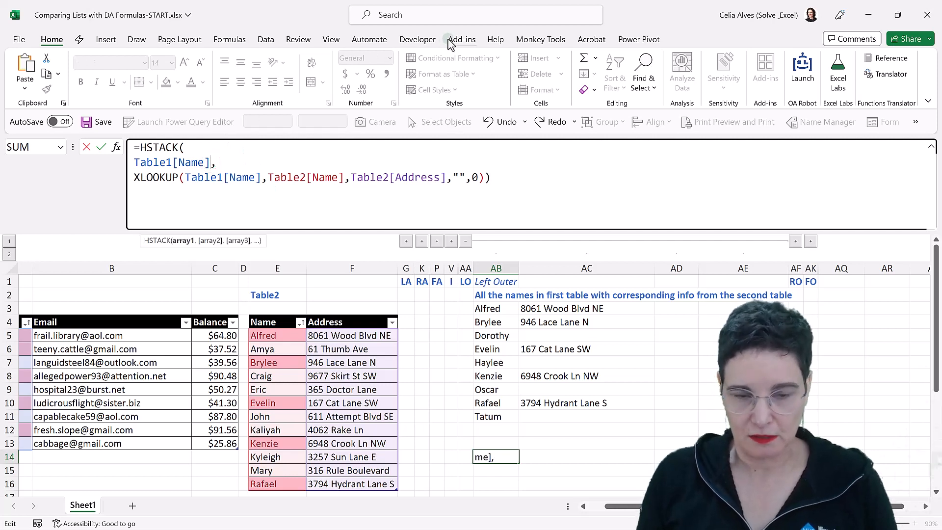
{"action": "key", "text": "BackSpace"}
{"action": "key", "text": "BackSpace"}
{"action": "key", "text": "BackSpace"}
{"action": "key", "text": "BackSpace"}
{"action": "key", "text": "BackSpace"}
{"action": "key", "text": "BackSpace"}
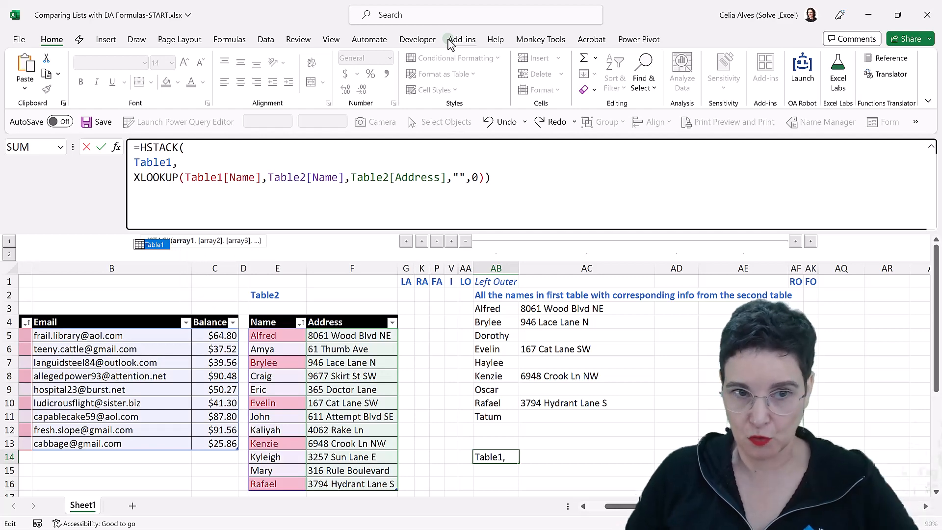
{"action": "key", "text": "Return"}
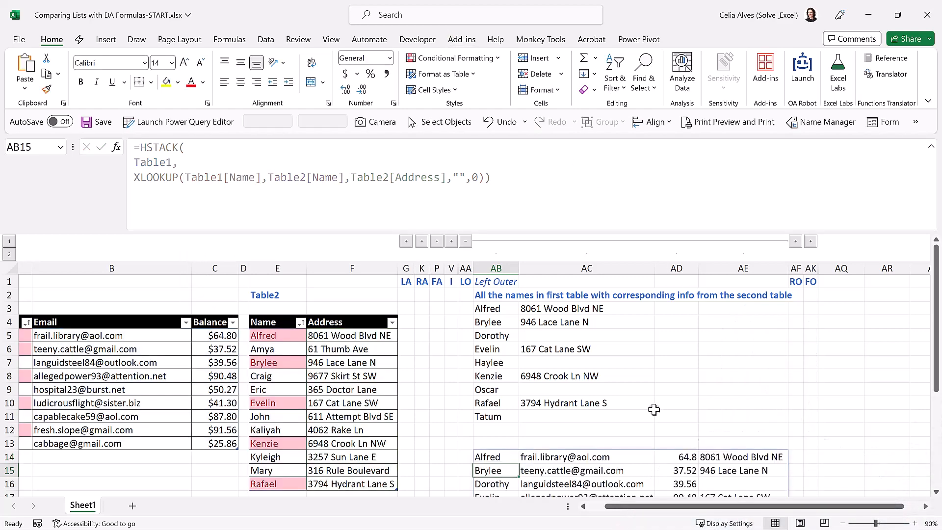
Examine the left outer result spilled from AB14, comparing the Table1 columns with the looked-up addresses.
{"action": "scroll", "coordinate": [653, 409], "scroll_direction": "down", "scroll_amount": 3}
{"action": "scroll", "coordinate": [654, 410], "scroll_direction": "up", "scroll_amount": 1}
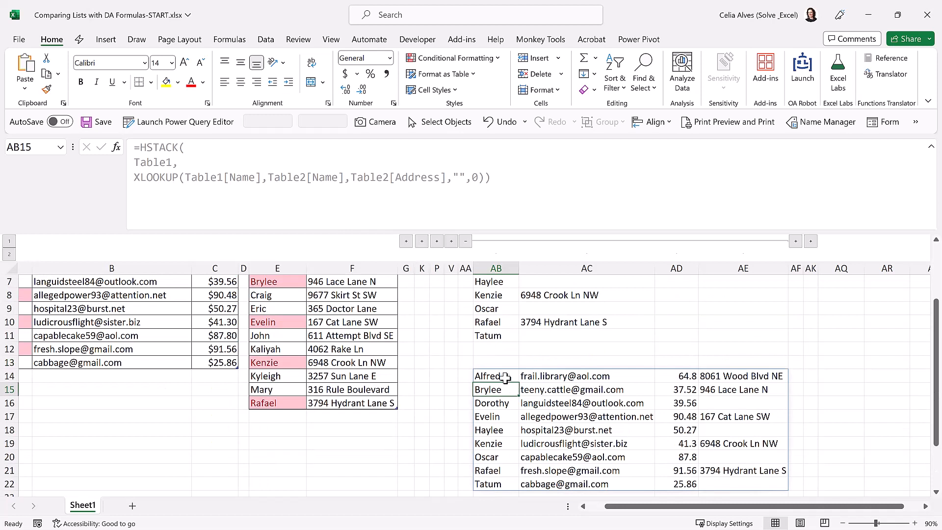
{"action": "left_click", "coordinate": [505, 377]}
{"action": "left_click_drag", "start_coordinate": [513, 398], "coordinate": [676, 484]}
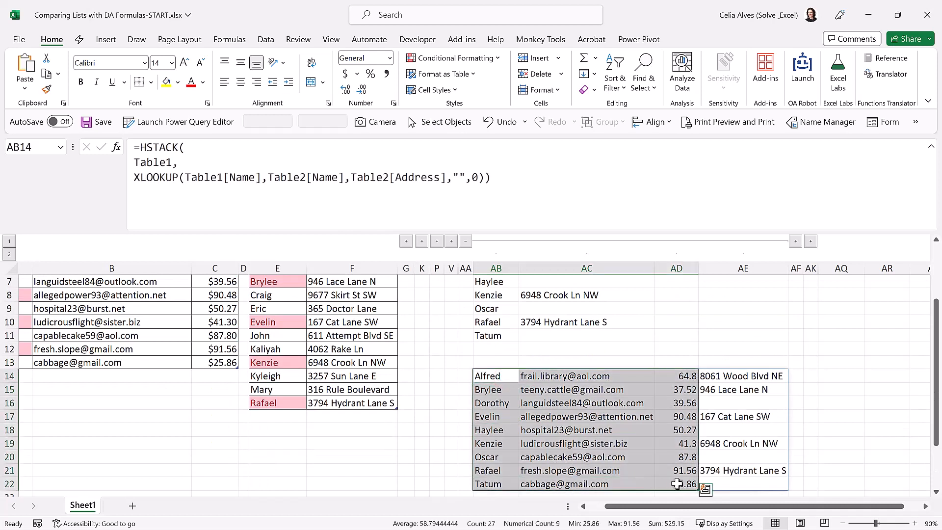
{"action": "left_click", "coordinate": [728, 375]}
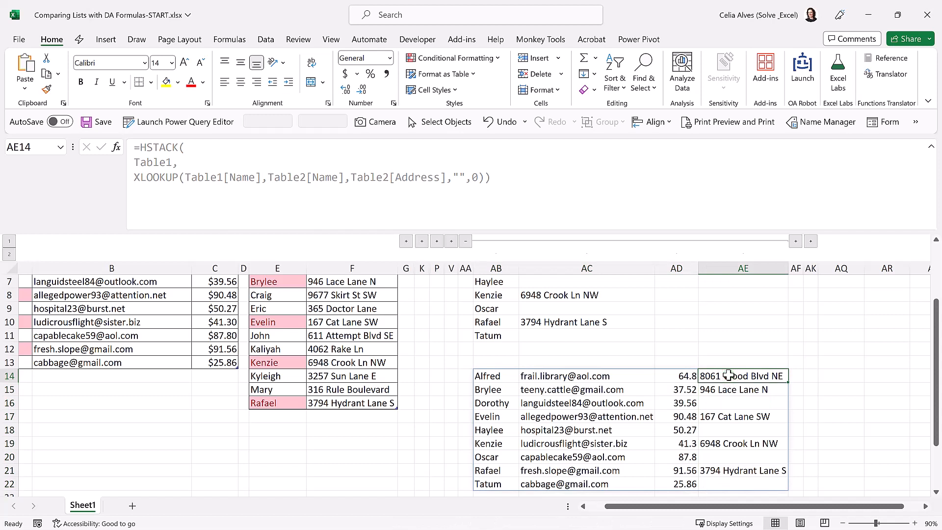
{"action": "left_click", "coordinate": [495, 375]}
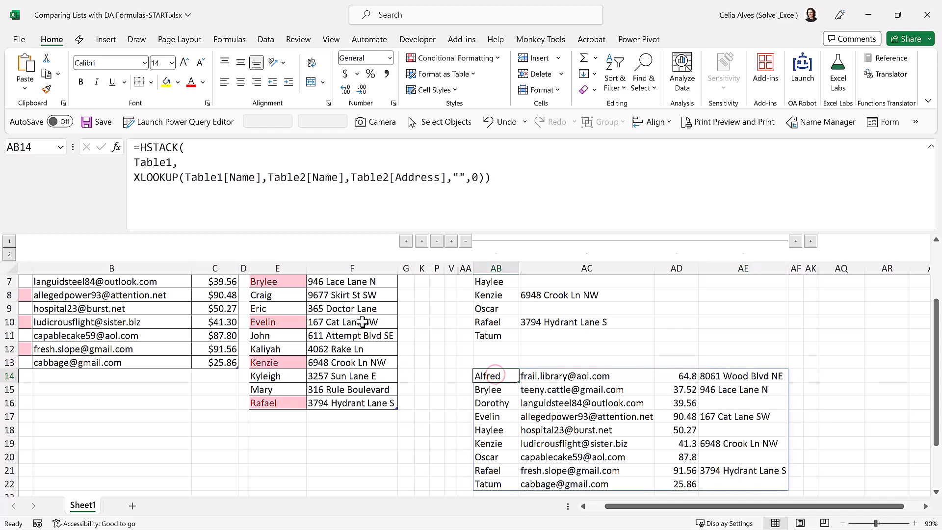
Collapse the Left Outer column group and expand the Right Outer column group.
{"action": "left_click", "coordinate": [465, 241]}
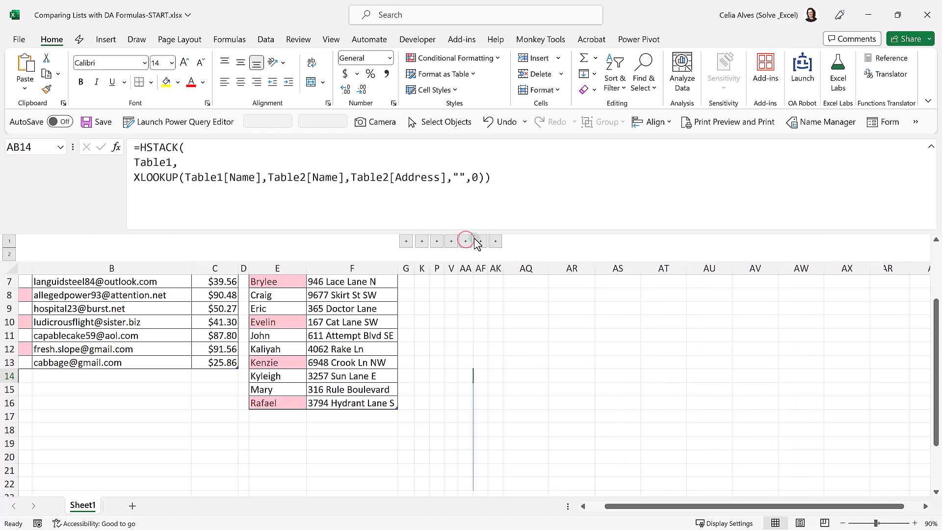
{"action": "scroll", "coordinate": [473, 240], "scroll_direction": "up", "scroll_amount": 2}
{"action": "left_click", "coordinate": [480, 241]}
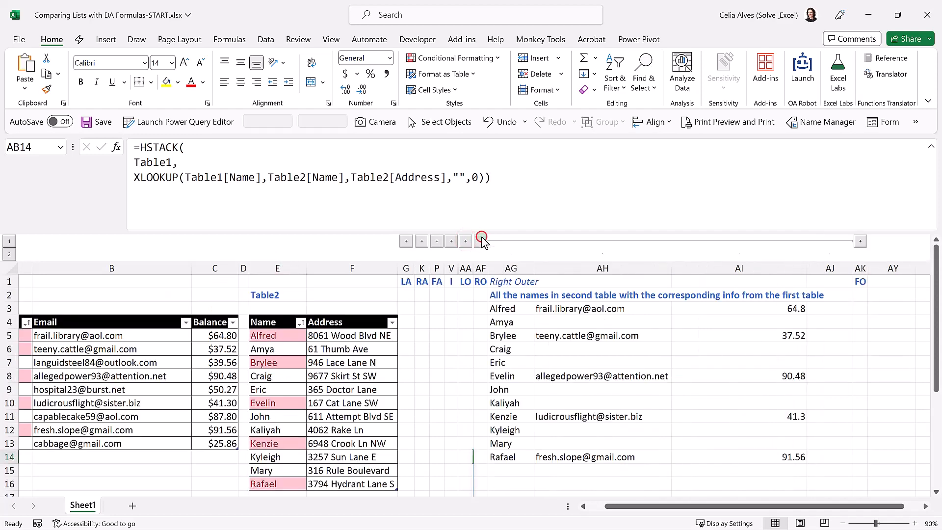
Copy the right outer HSTACK formula text from AG3 into cell AG17.
{"action": "left_click", "coordinate": [506, 309]}
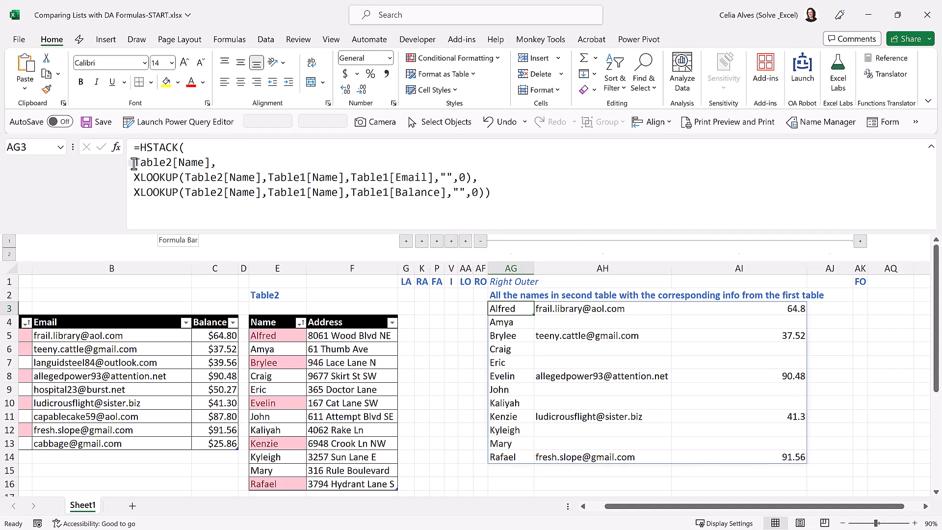
{"action": "left_click_drag", "start_coordinate": [173, 163], "coordinate": [208, 165]}
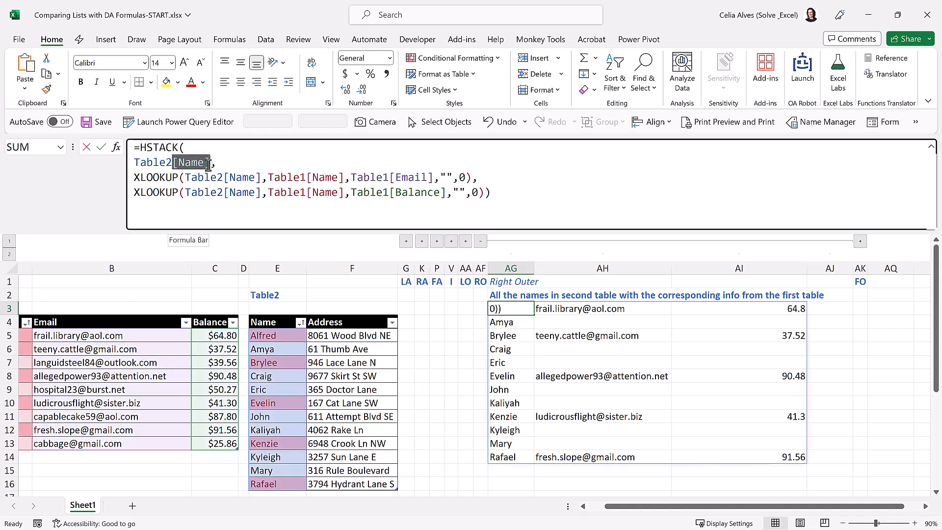
{"action": "key", "text": "Escape"}
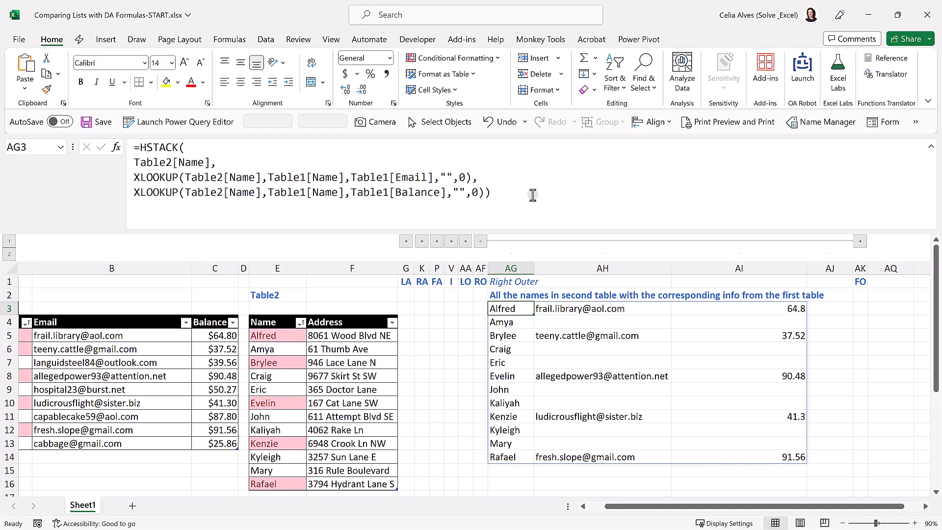
{"action": "left_click_drag", "start_coordinate": [528, 194], "coordinate": [127, 146]}
{"action": "key", "text": "ctrl+c"}
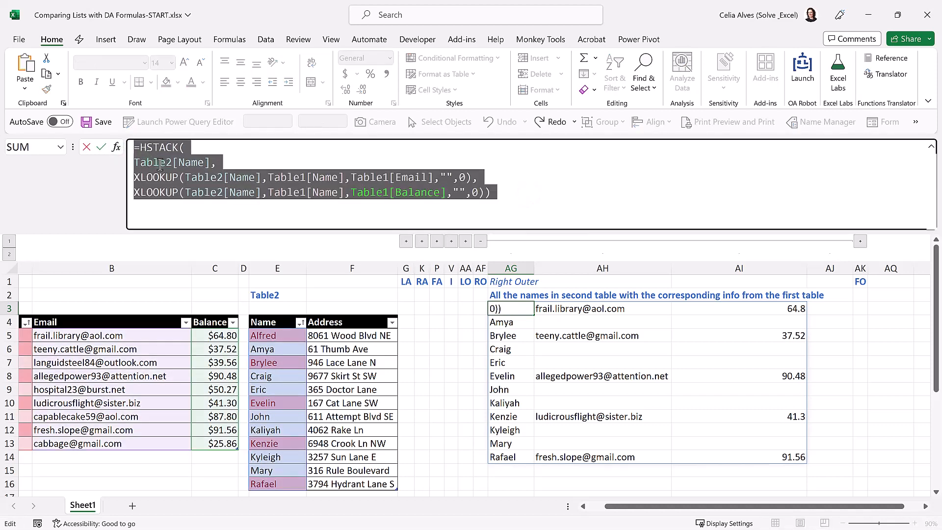
{"action": "key", "text": "Escape"}
{"action": "scroll", "coordinate": [486, 425], "scroll_direction": "down", "scroll_amount": 3}
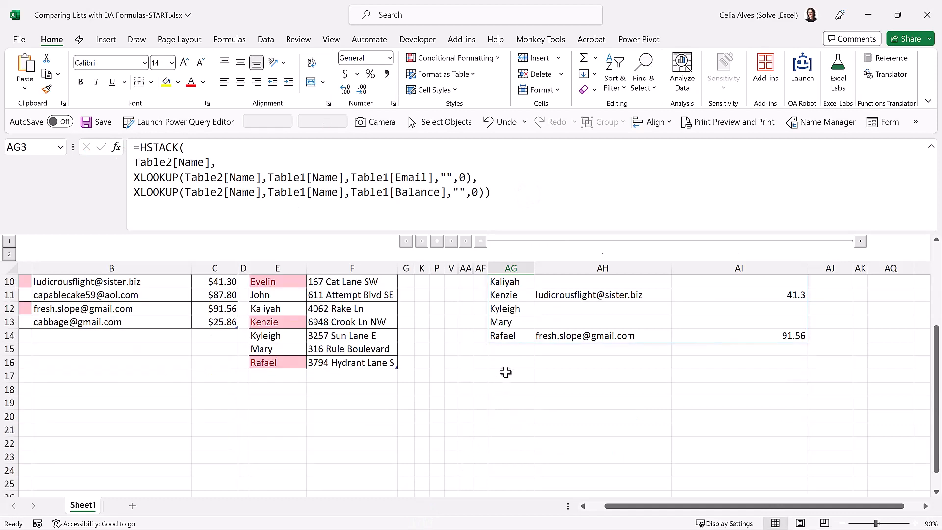
{"action": "left_click", "coordinate": [505, 373]}
{"action": "left_click", "coordinate": [367, 195]}
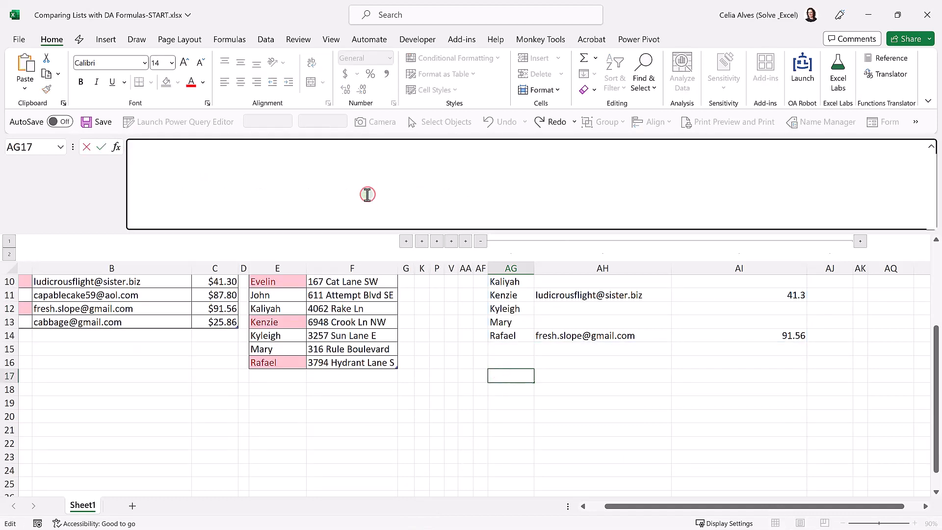
{"action": "key", "text": "ctrl+v"}
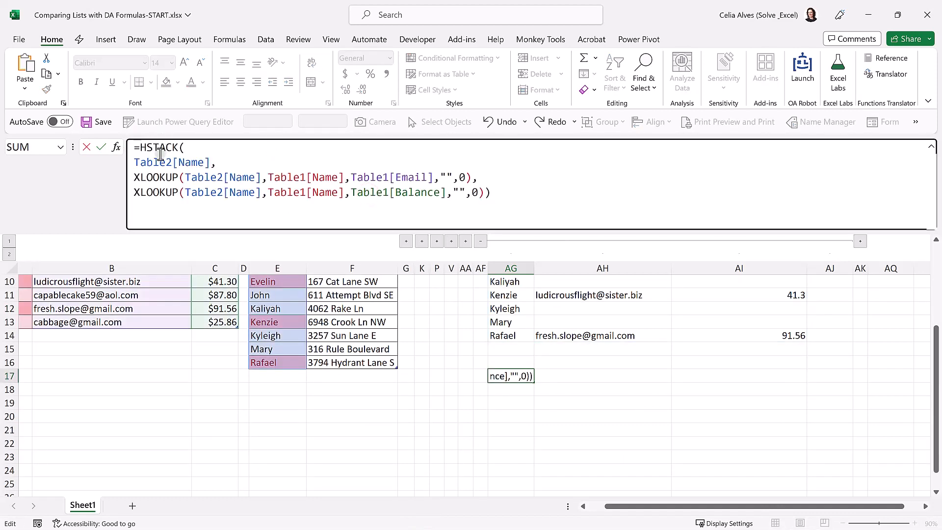
Change the first HSTACK array in AG17 from Table2[Name] to the whole Table2 and enter the formula.
{"action": "left_click_drag", "start_coordinate": [173, 162], "coordinate": [202, 165]}
{"action": "key", "text": "BackSpace"}
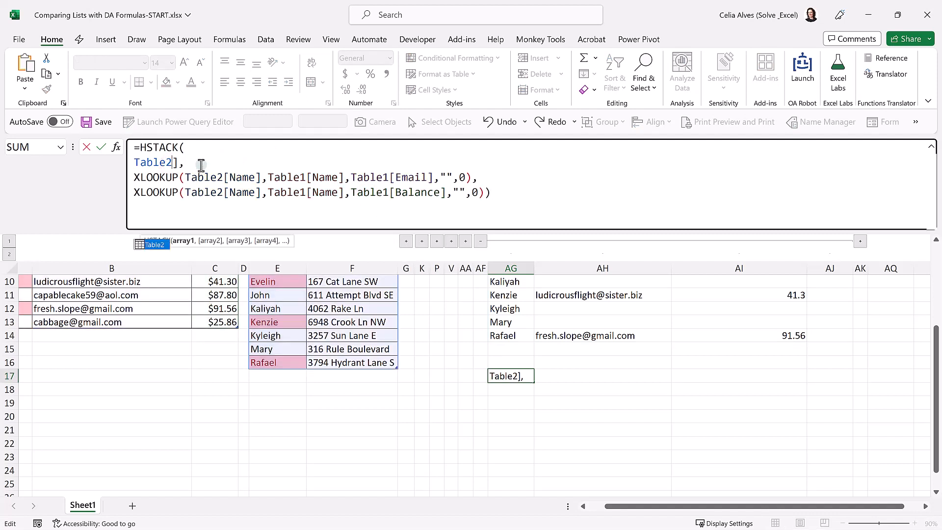
{"action": "key", "text": "Delete"}
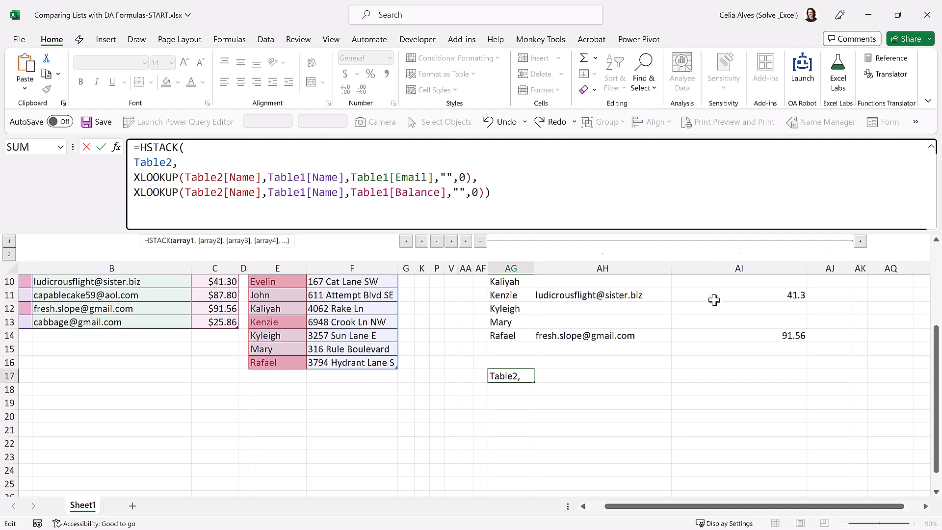
{"action": "key", "text": "Return"}
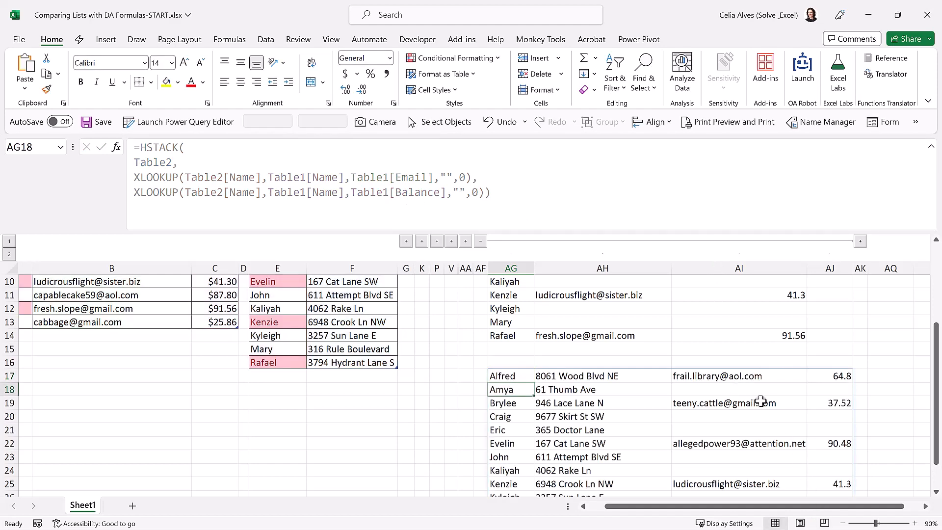
Collapse the Right Outer column group and expand the Full Outer column group.
{"action": "scroll", "coordinate": [760, 401], "scroll_direction": "down", "scroll_amount": 2}
{"action": "scroll", "coordinate": [760, 400], "scroll_direction": "up", "scroll_amount": 3}
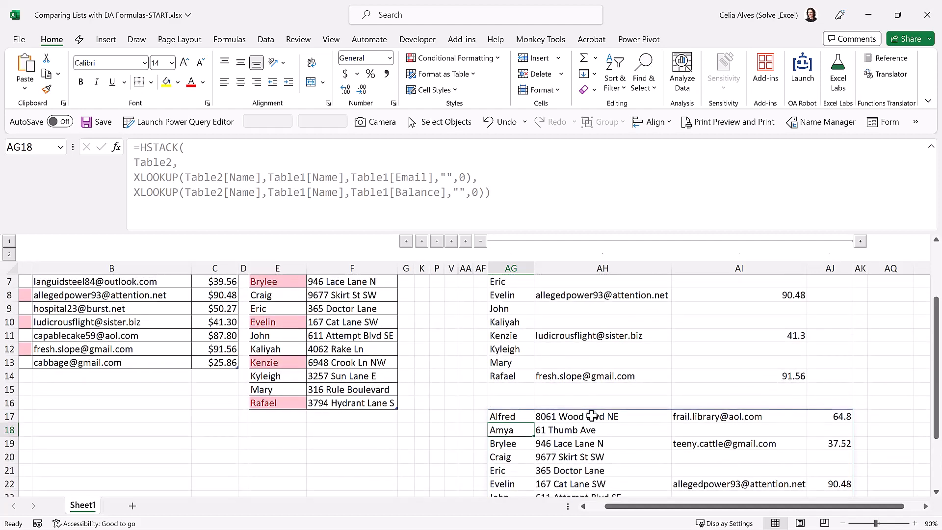
{"action": "scroll", "coordinate": [564, 373], "scroll_direction": "up", "scroll_amount": 2}
{"action": "scroll", "coordinate": [530, 329], "scroll_direction": "down", "scroll_amount": 1}
{"action": "left_click", "coordinate": [480, 241]}
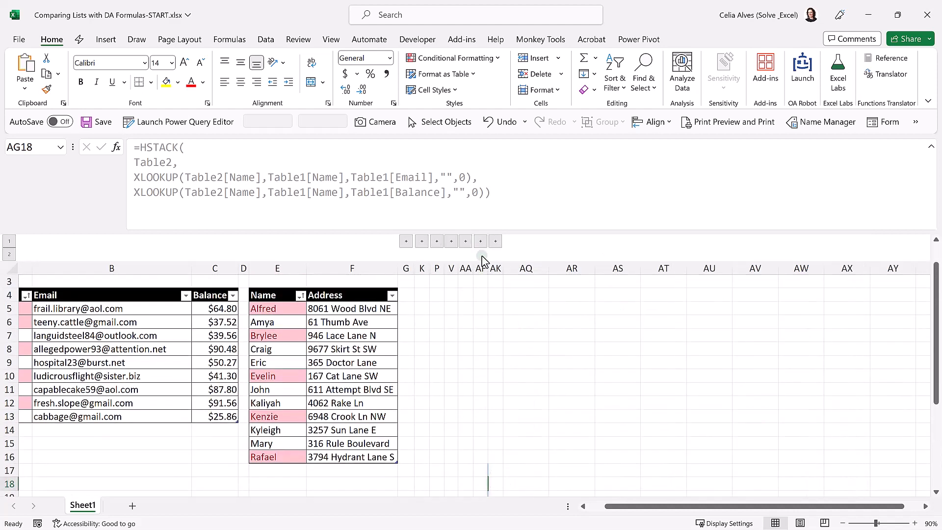
{"action": "left_click", "coordinate": [496, 241]}
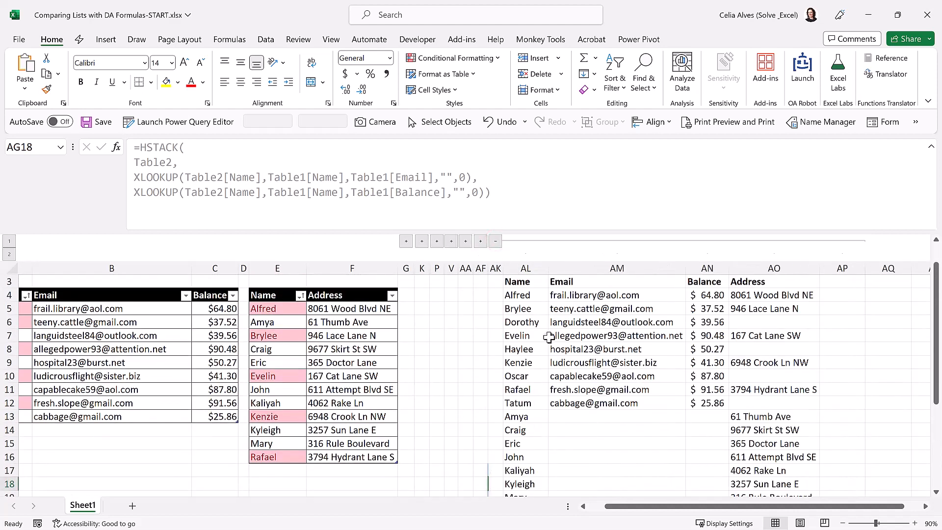
Examine the full outer LET formula in AL4 and the rows it spills from both tables.
{"action": "scroll", "coordinate": [551, 337], "scroll_direction": "up", "scroll_amount": 1}
{"action": "left_click", "coordinate": [534, 324]}
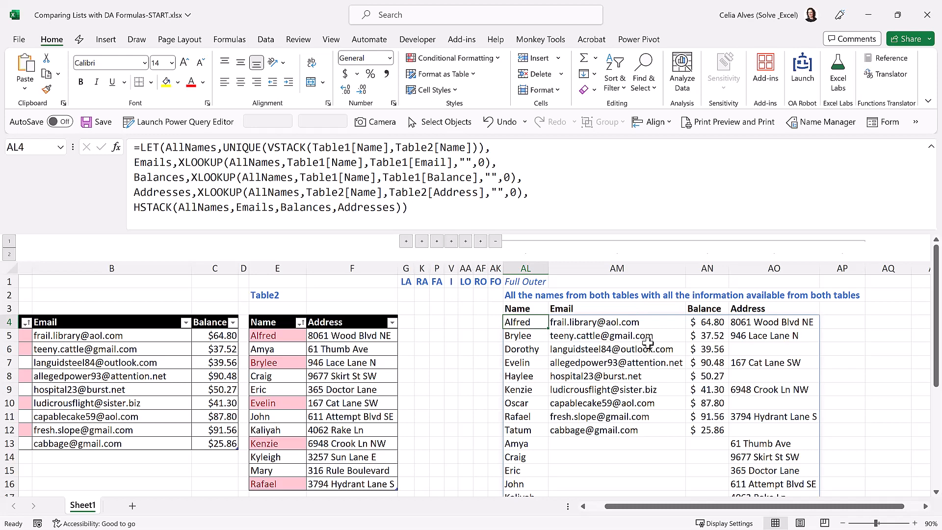
{"action": "scroll", "coordinate": [647, 343], "scroll_direction": "down", "scroll_amount": 1}
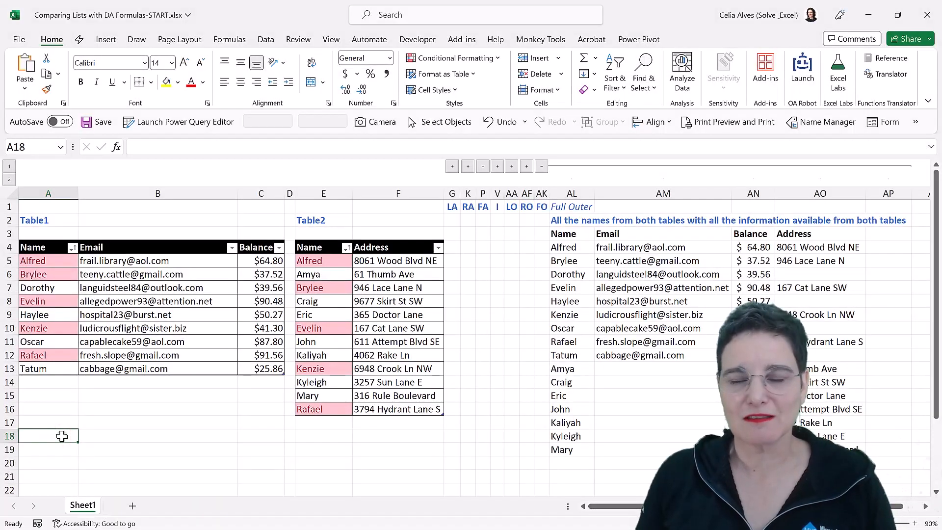
Select the empty cell A14 directly below the last name in Table1.
{"action": "left_click", "coordinate": [28, 381]}
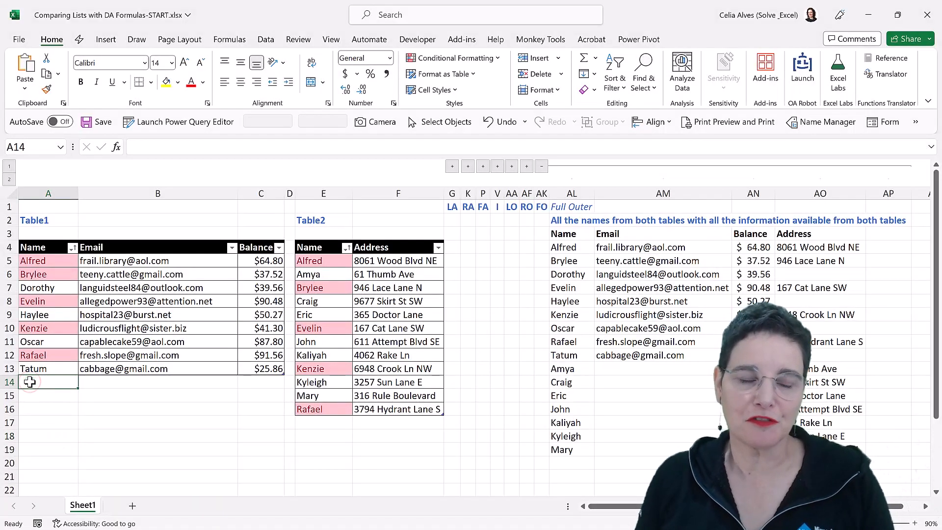